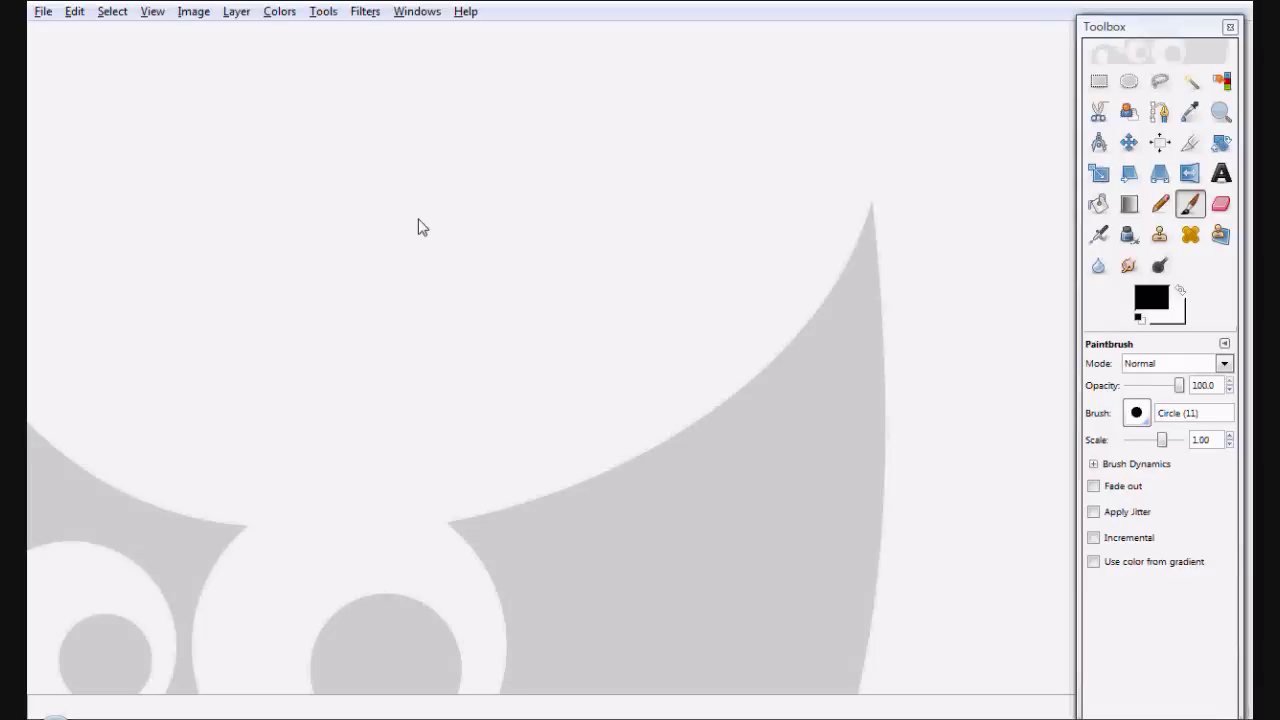
# Step: Reopen the recent book.jpg UV wireframe layout from the File menu
pyautogui.click(43, 12)
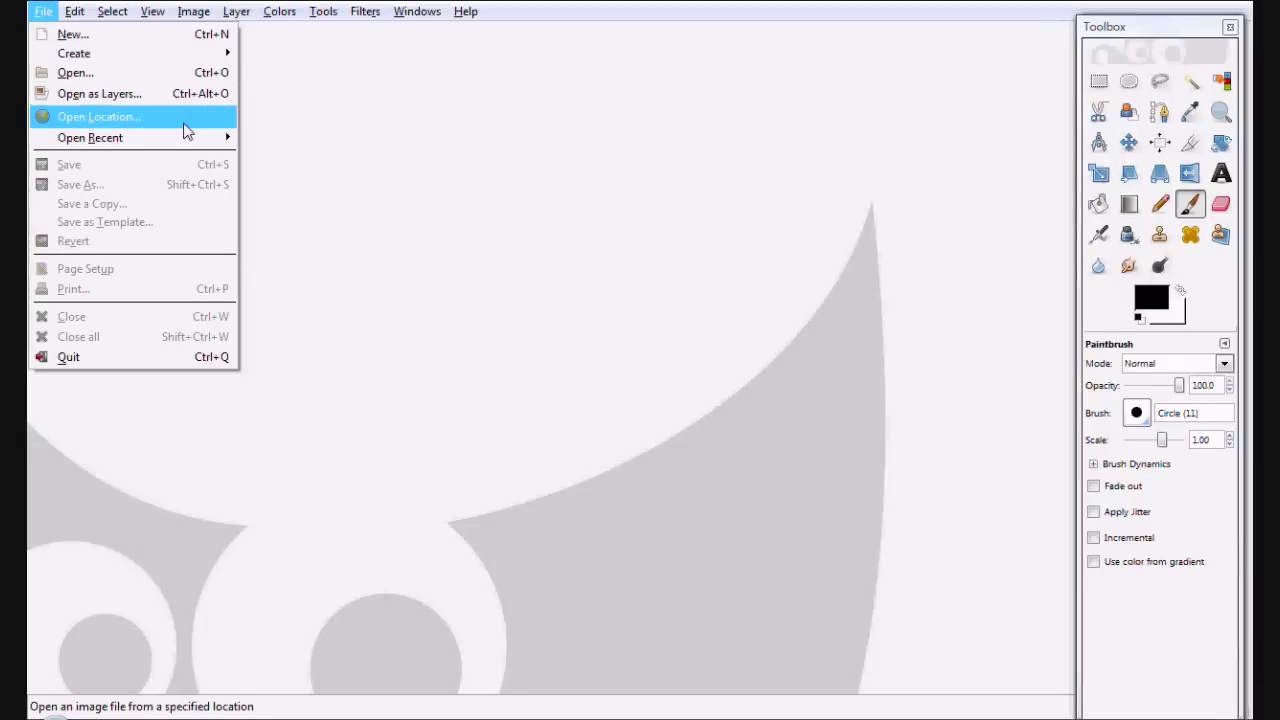
pyautogui.moveTo(90, 137)
pyautogui.click(316, 336)
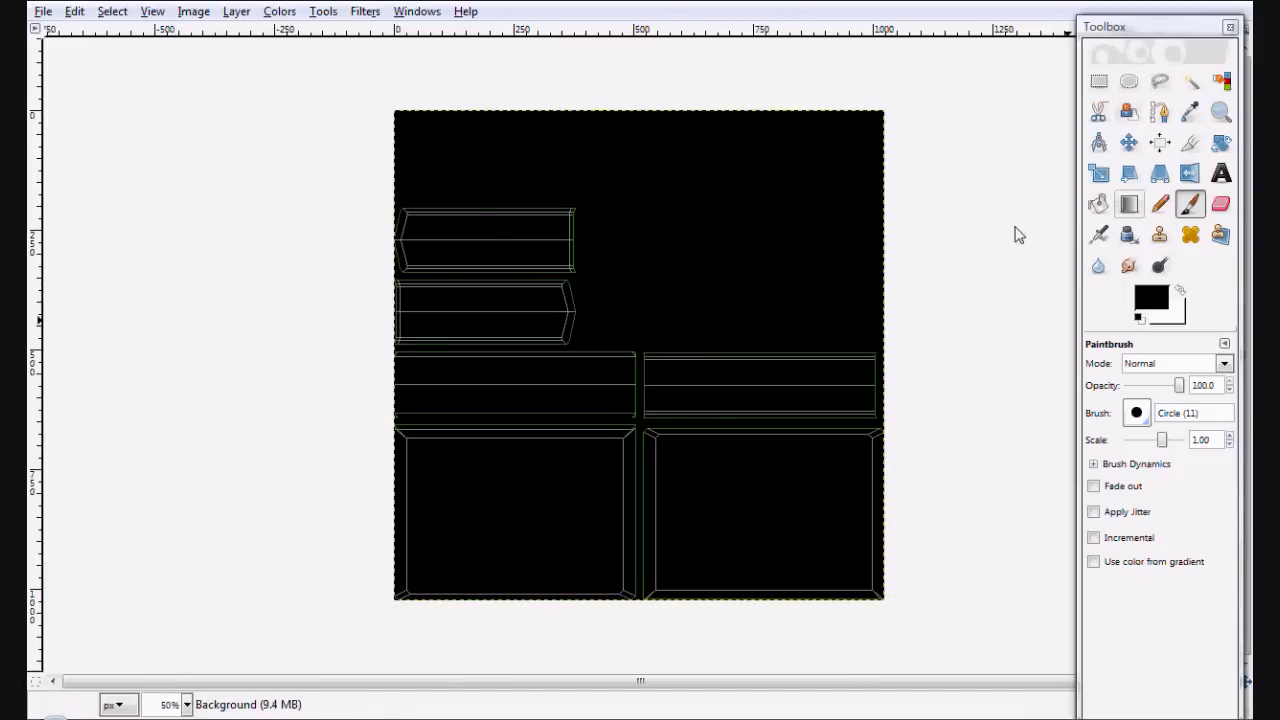
# Step: Zoom the layout to 100% and select the Paintbrush
pyautogui.press('z')
pyautogui.click(706, 197)
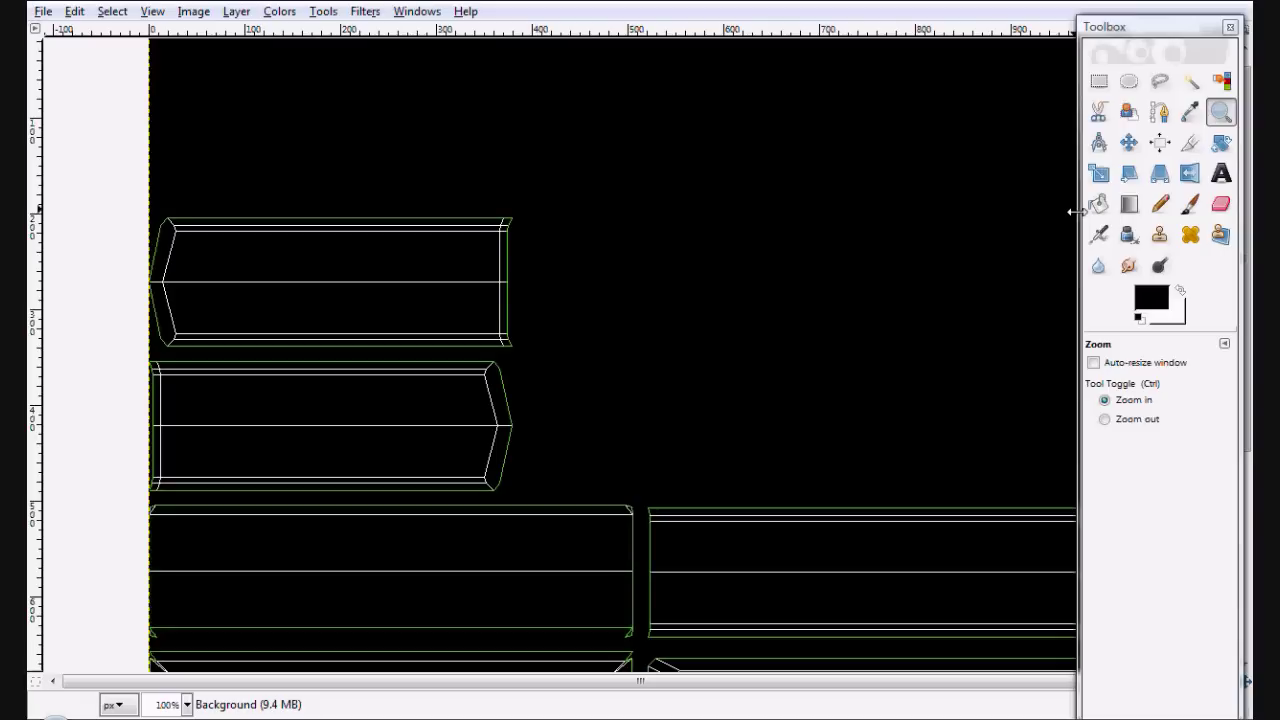
pyautogui.click(1194, 205)
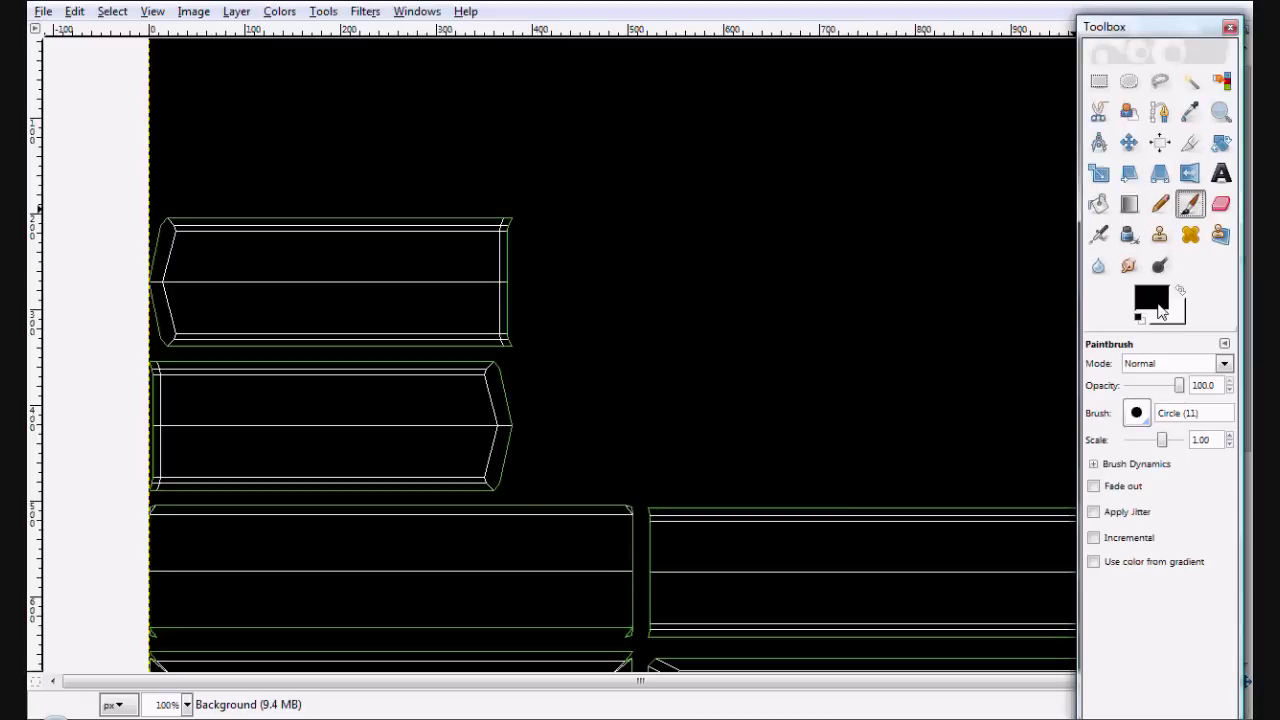
# Step: Set the foreground colour to yellow fff771 and show the Layers panel
pyautogui.click(1155, 300)
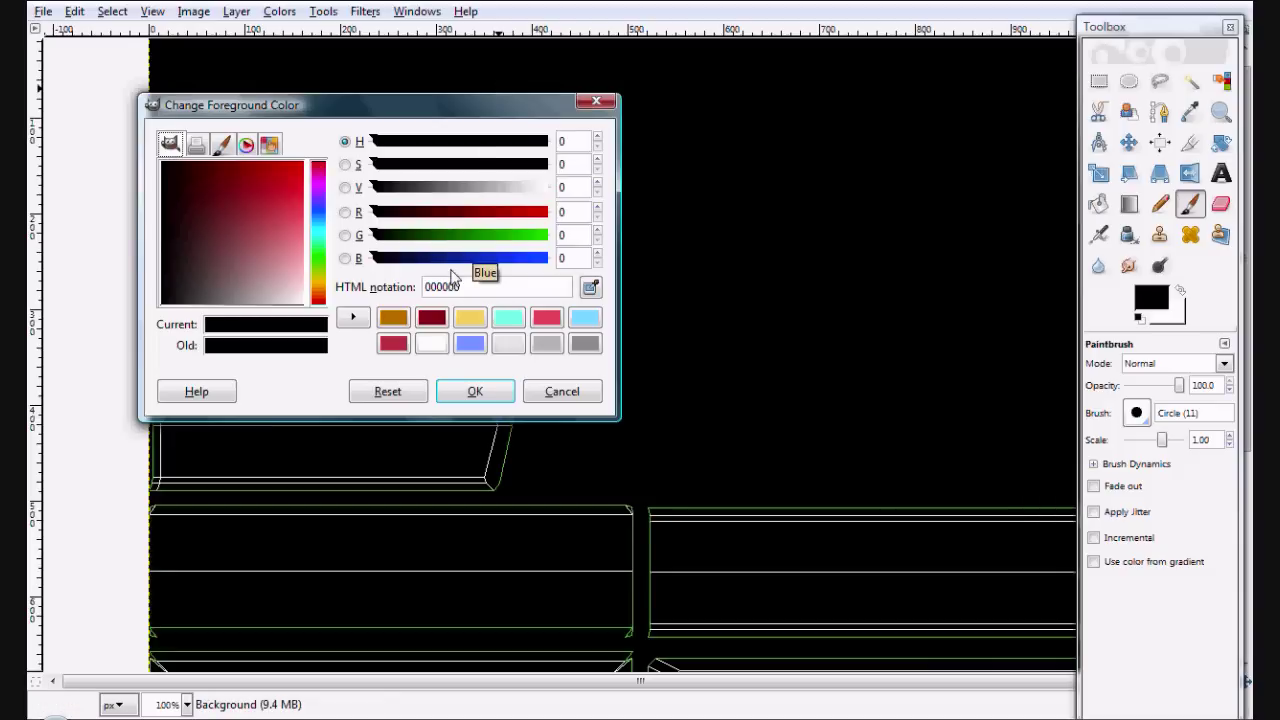
pyautogui.click(469, 318)
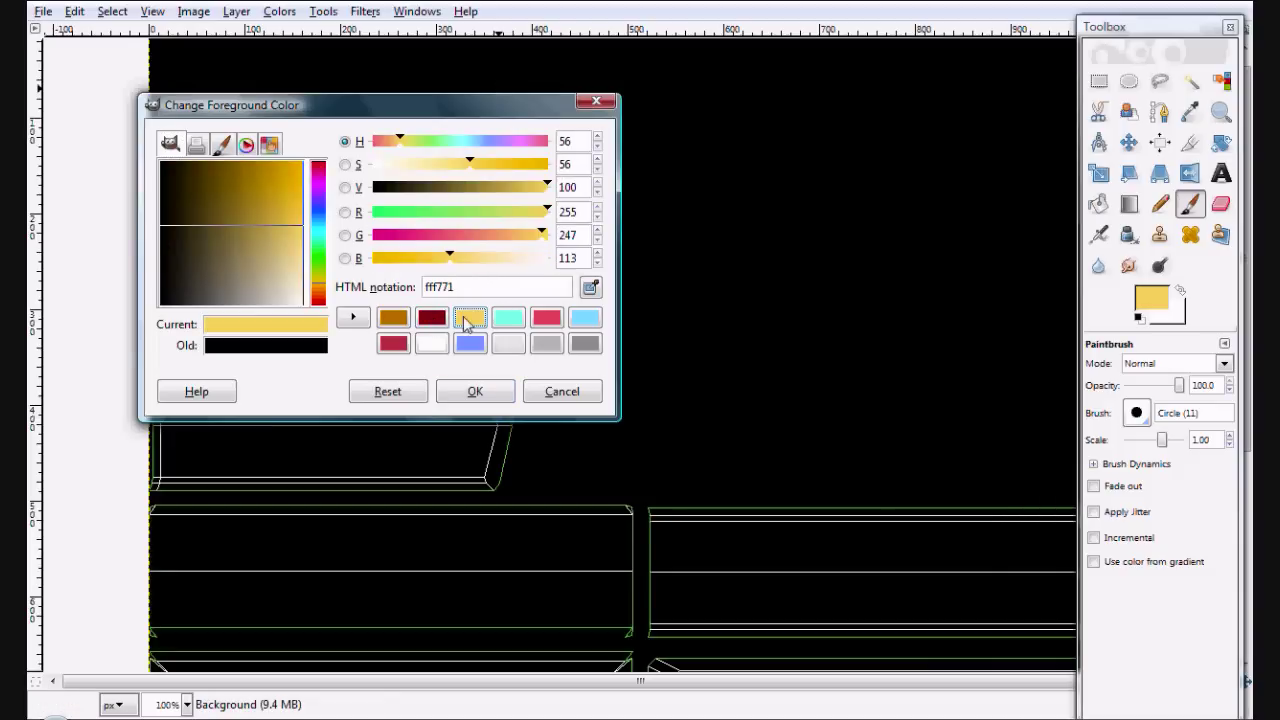
pyautogui.click(493, 391)
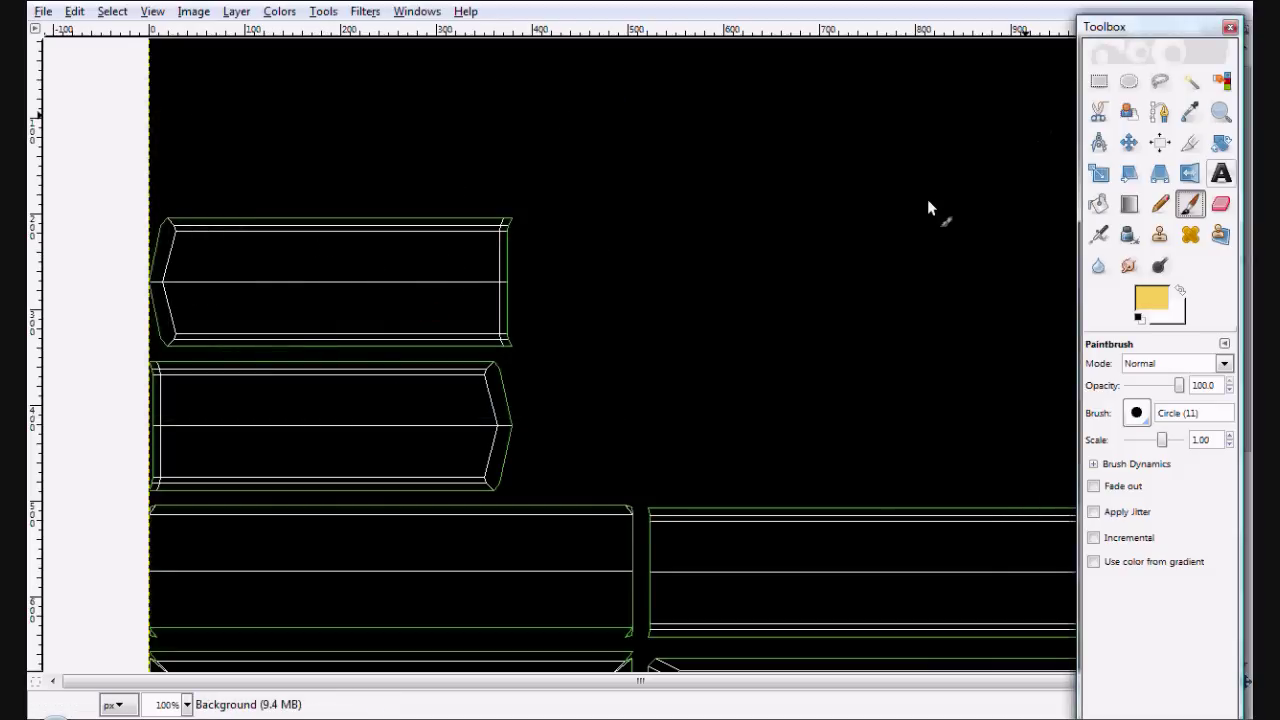
pyautogui.hotkey('ctrl', 'l')
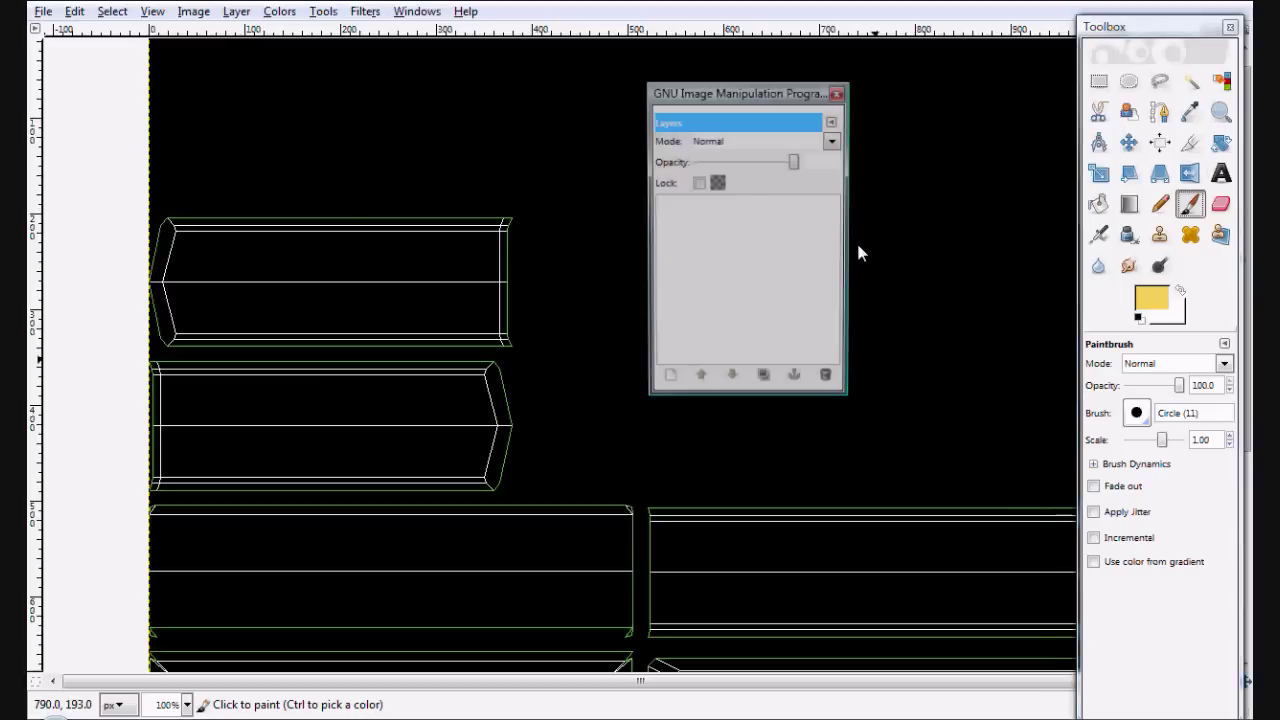
# Step: Add a transparent-fill layer named 'Colors' through the New Layer dialog
pyautogui.click(669, 378)
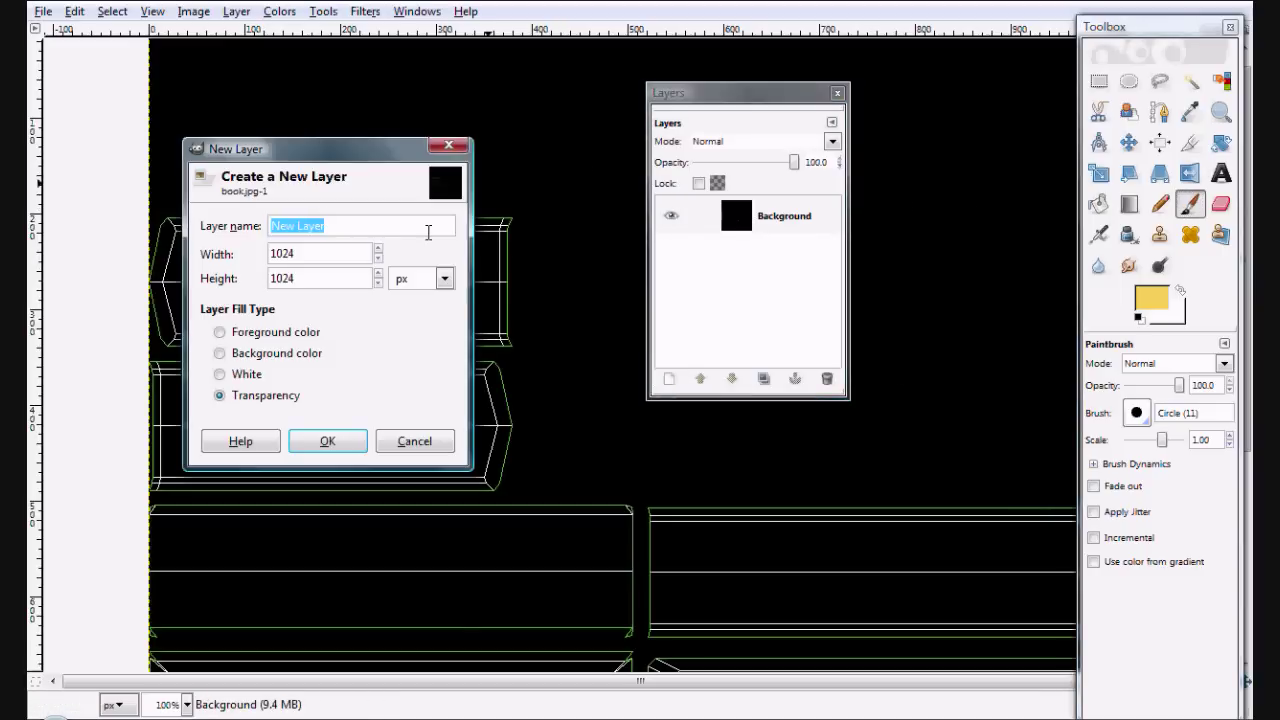
pyautogui.write('Colors')
pyautogui.press('Return')
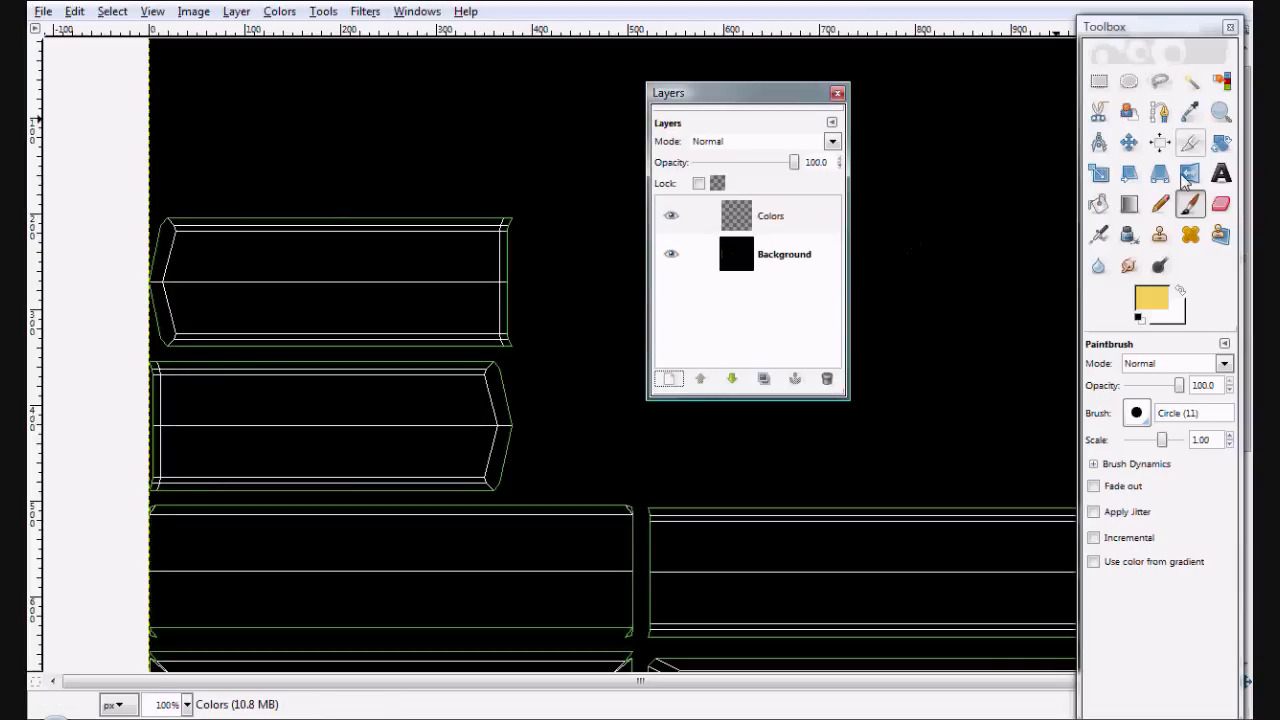
# Step: Select the Background's outline lines by colour, copy them, and anchor them onto the Colors layer
pyautogui.click(766, 252)
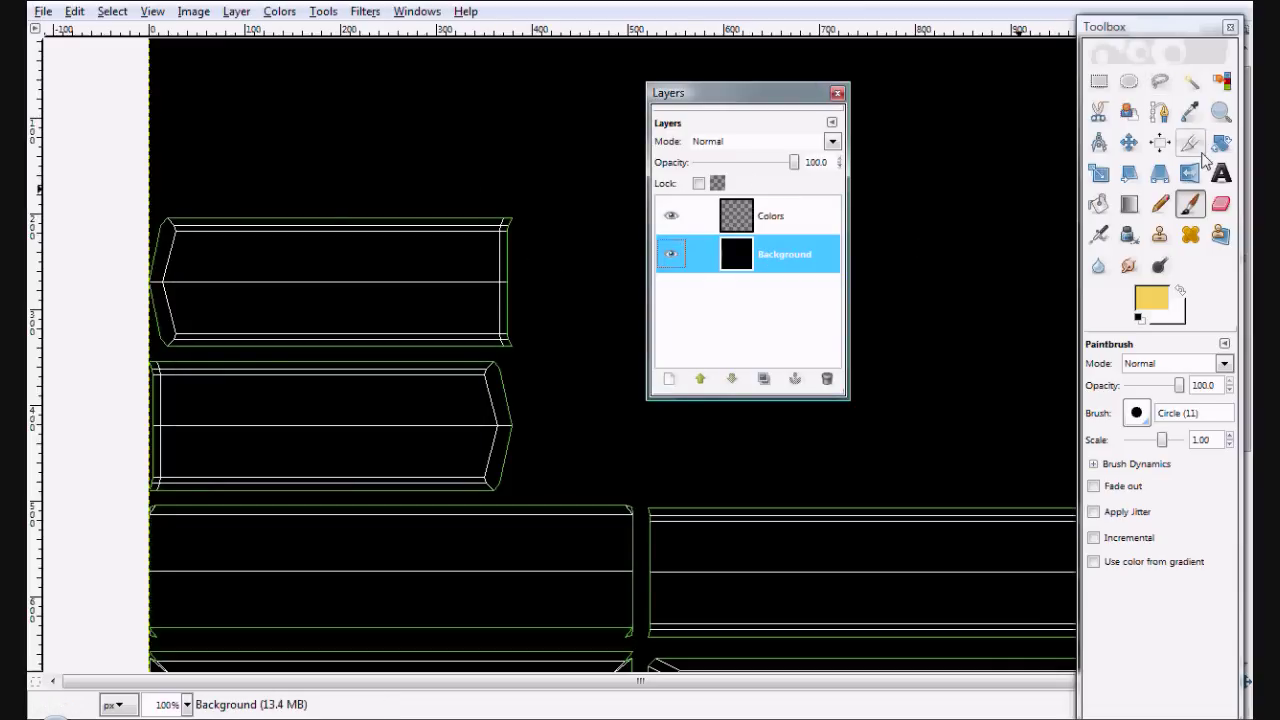
pyautogui.click(1223, 83)
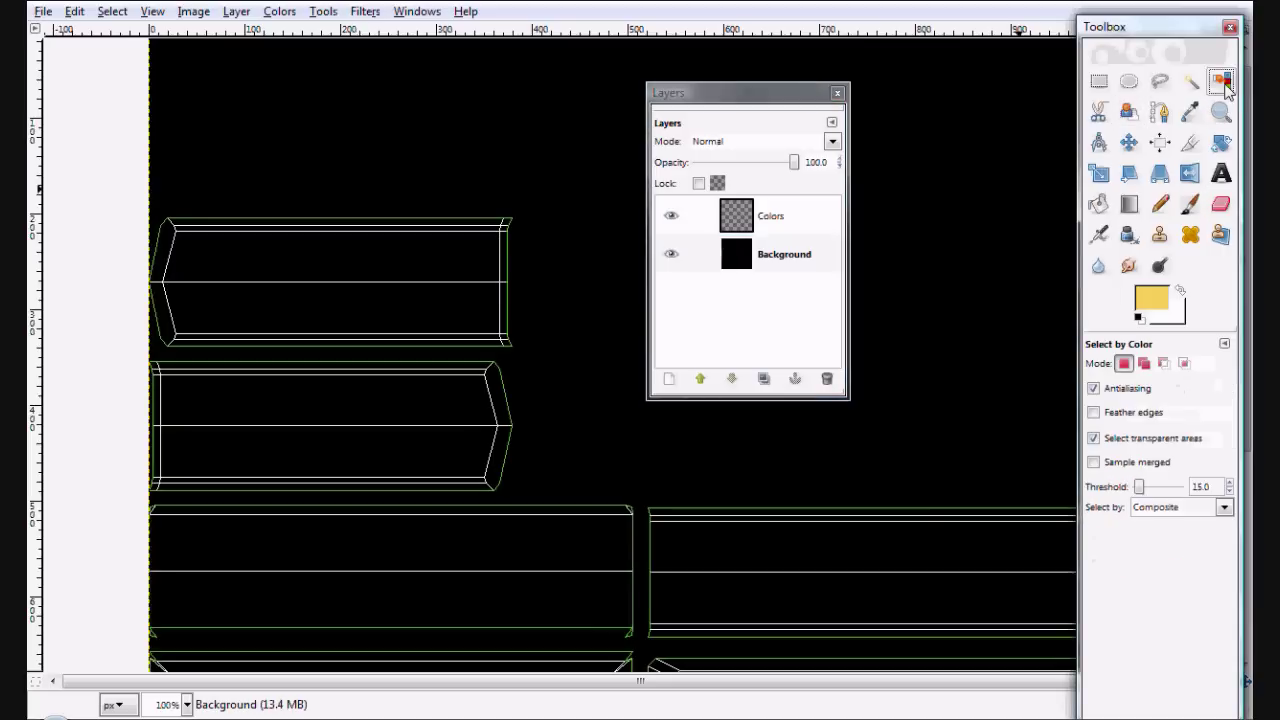
pyautogui.click(555, 236)
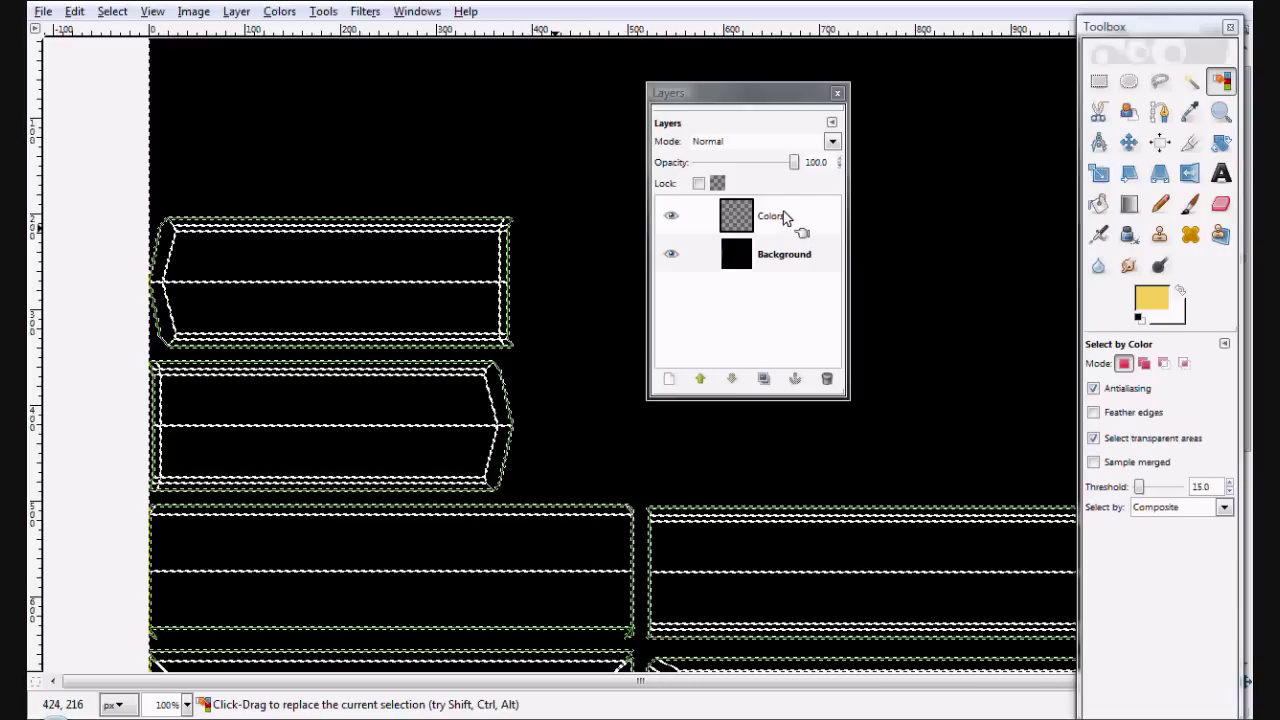
pyautogui.doubleClick(783, 221)
pyautogui.hotkey('ctrl', 'c')
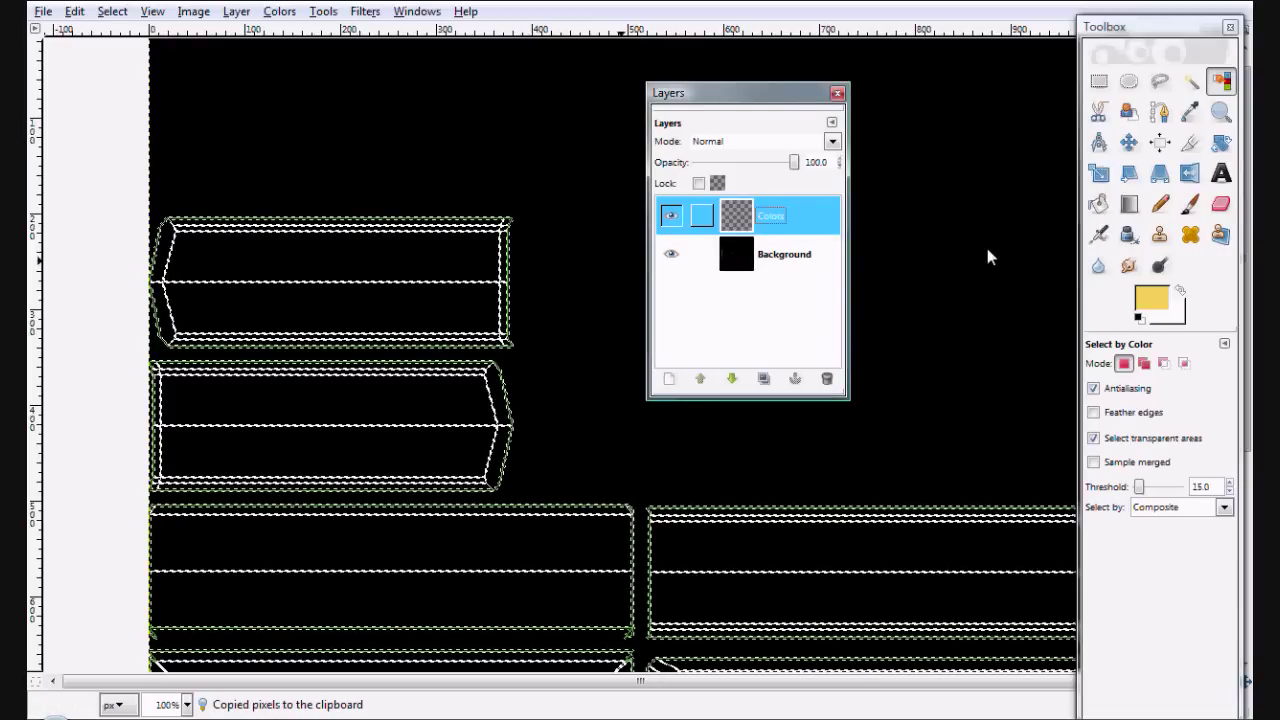
pyautogui.hotkey('ctrl', 'v')
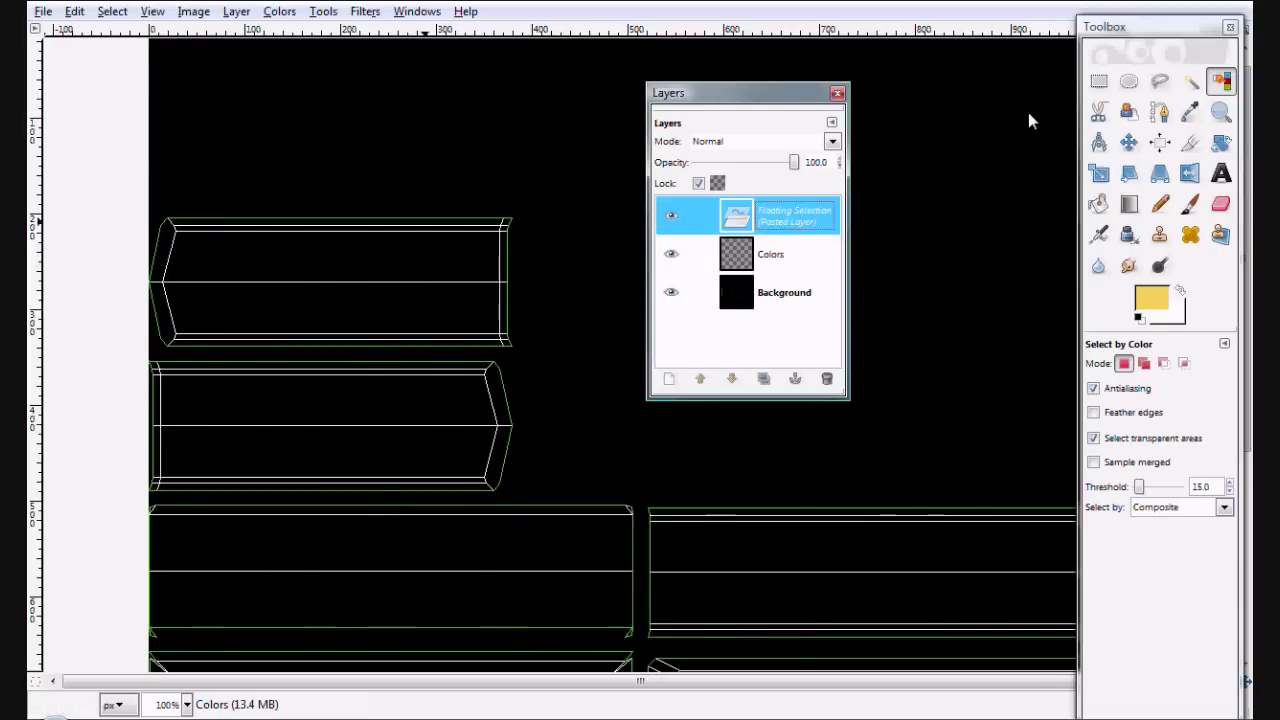
pyautogui.click(1100, 82)
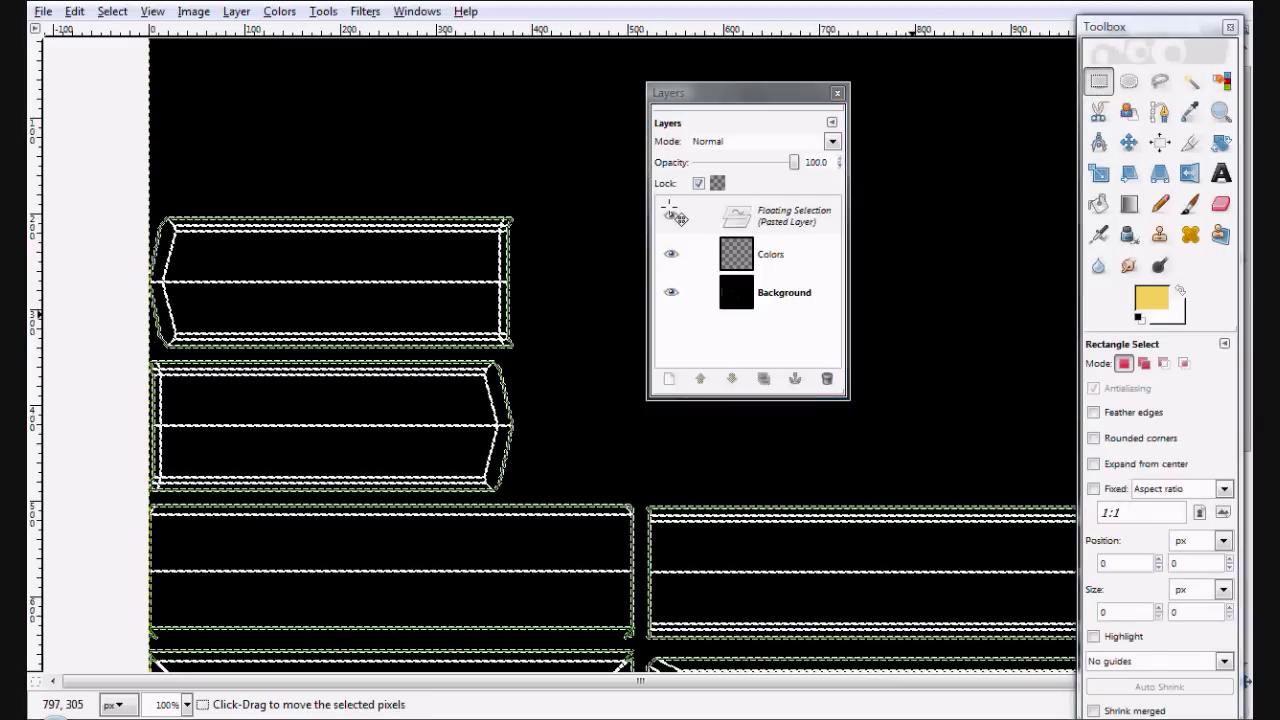
pyautogui.click(795, 380)
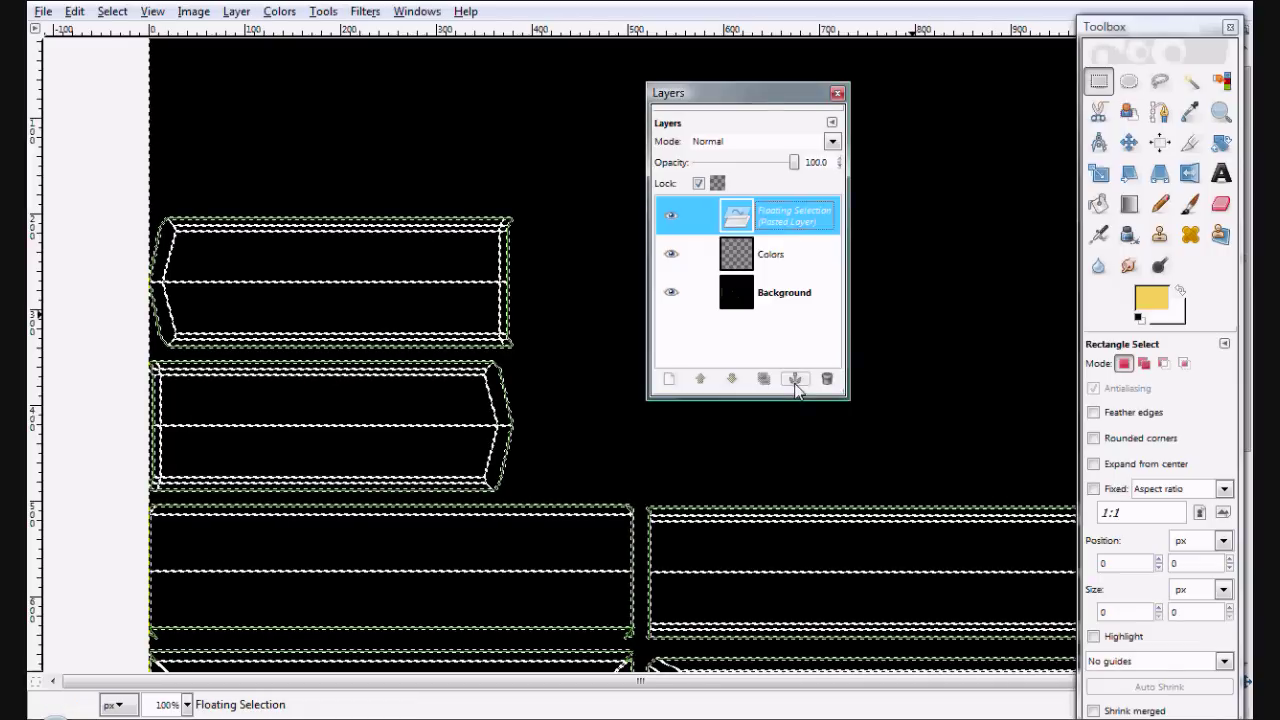
pyautogui.click(795, 380)
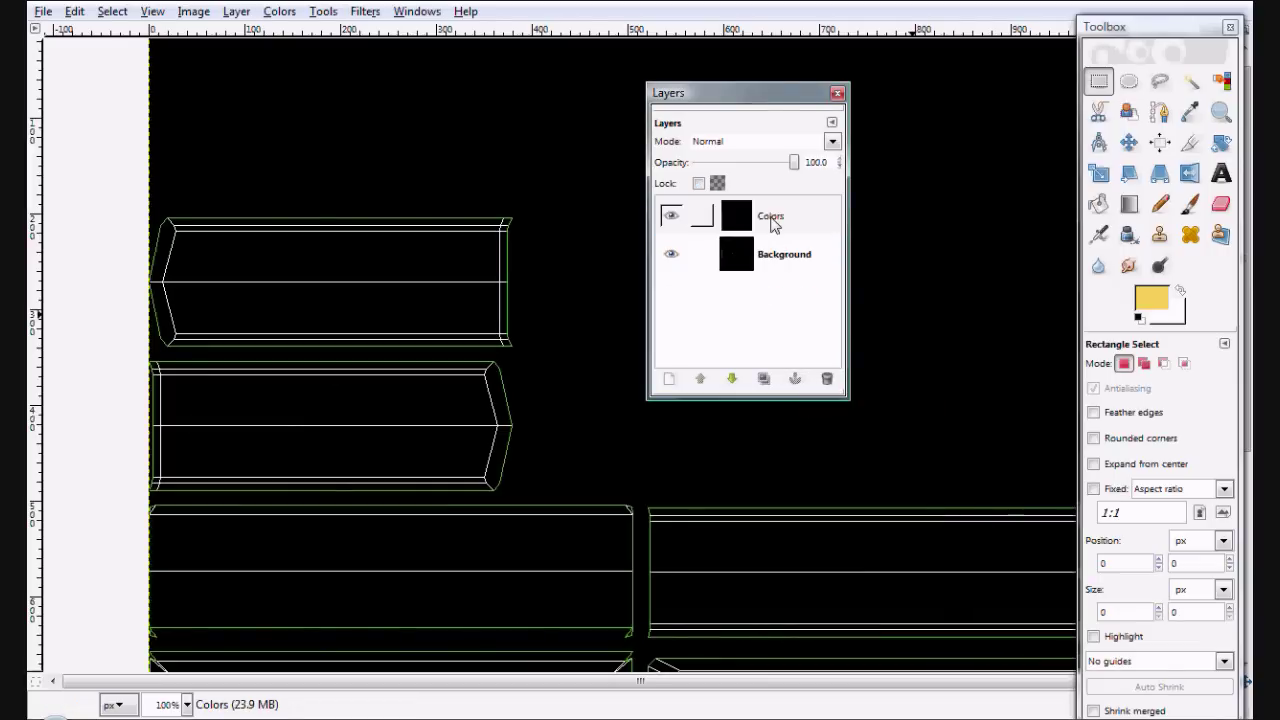
# Step: Activate the Colors layer, hide the Background, and try then undo a test brush stroke
pyautogui.doubleClick(771, 216)
pyautogui.moveTo(773, 96); pyautogui.dragTo(861, 122)
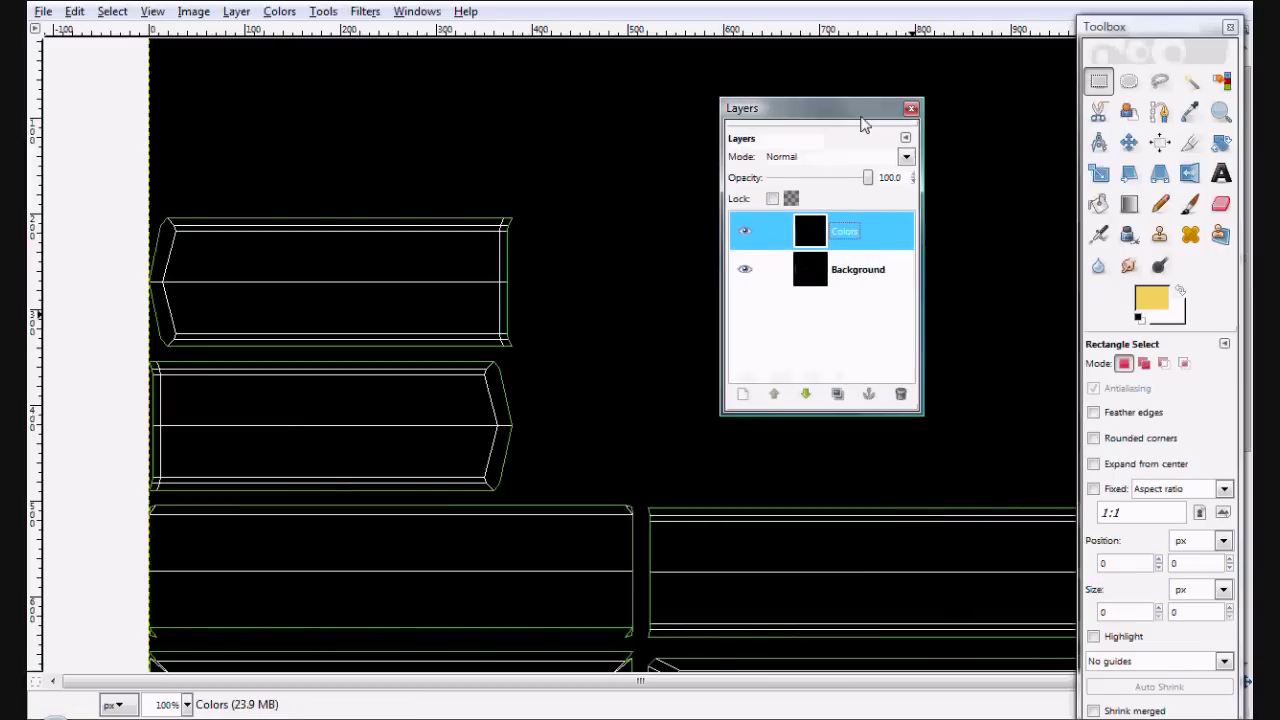
pyautogui.click(1196, 205)
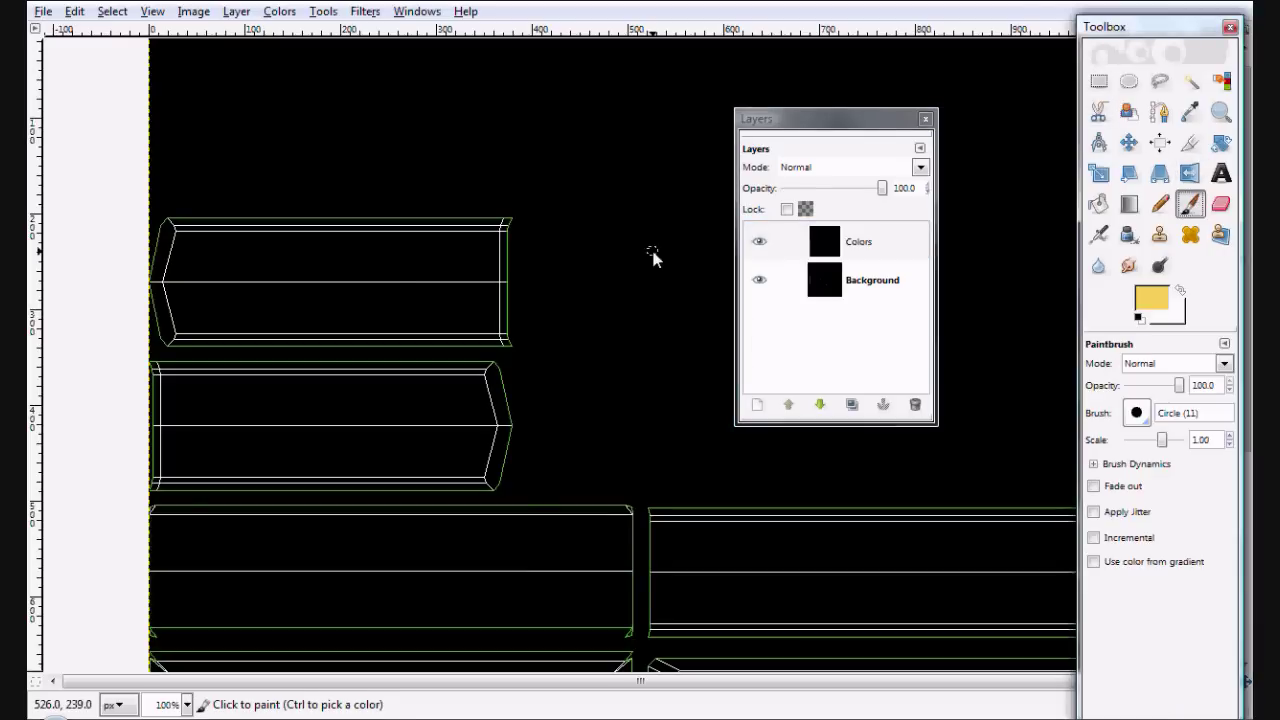
pyautogui.click(762, 281)
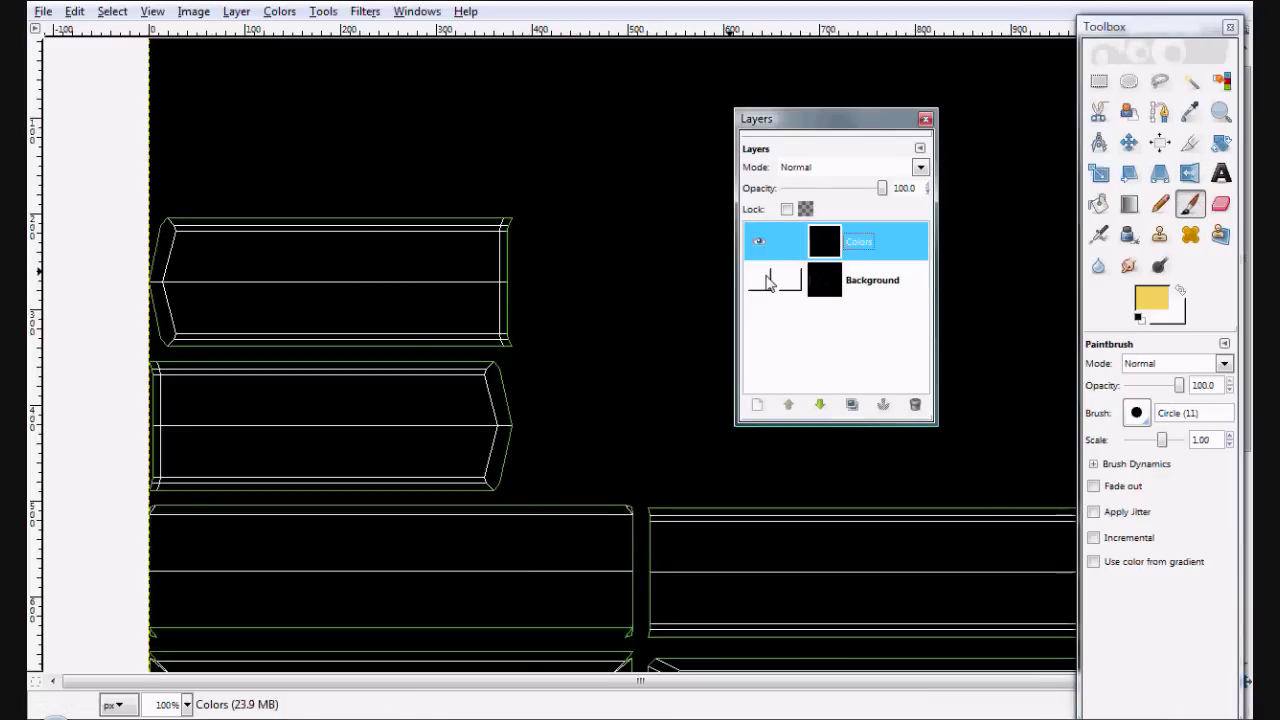
pyautogui.moveTo(466, 306); pyautogui.dragTo(540, 330)
pyautogui.hotkey('ctrl', 'z')
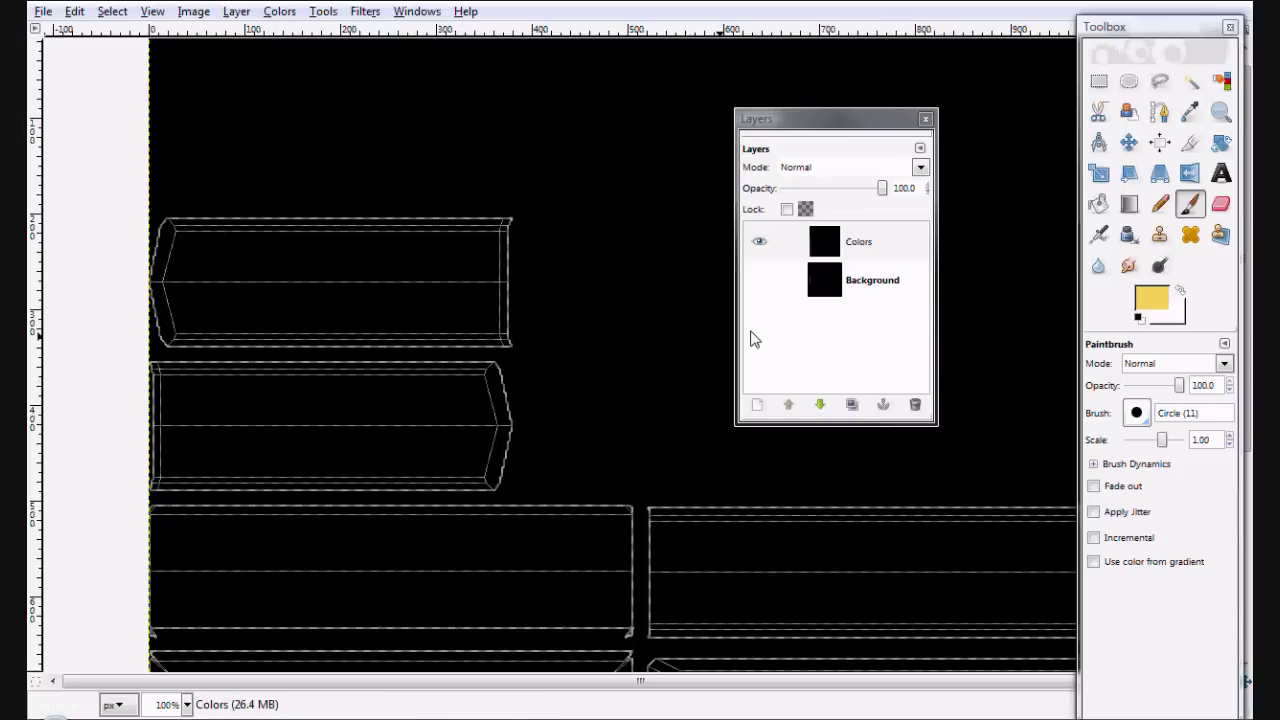
# Step: Reselect the Colors layer and close the Layers panel
pyautogui.click(872, 283)
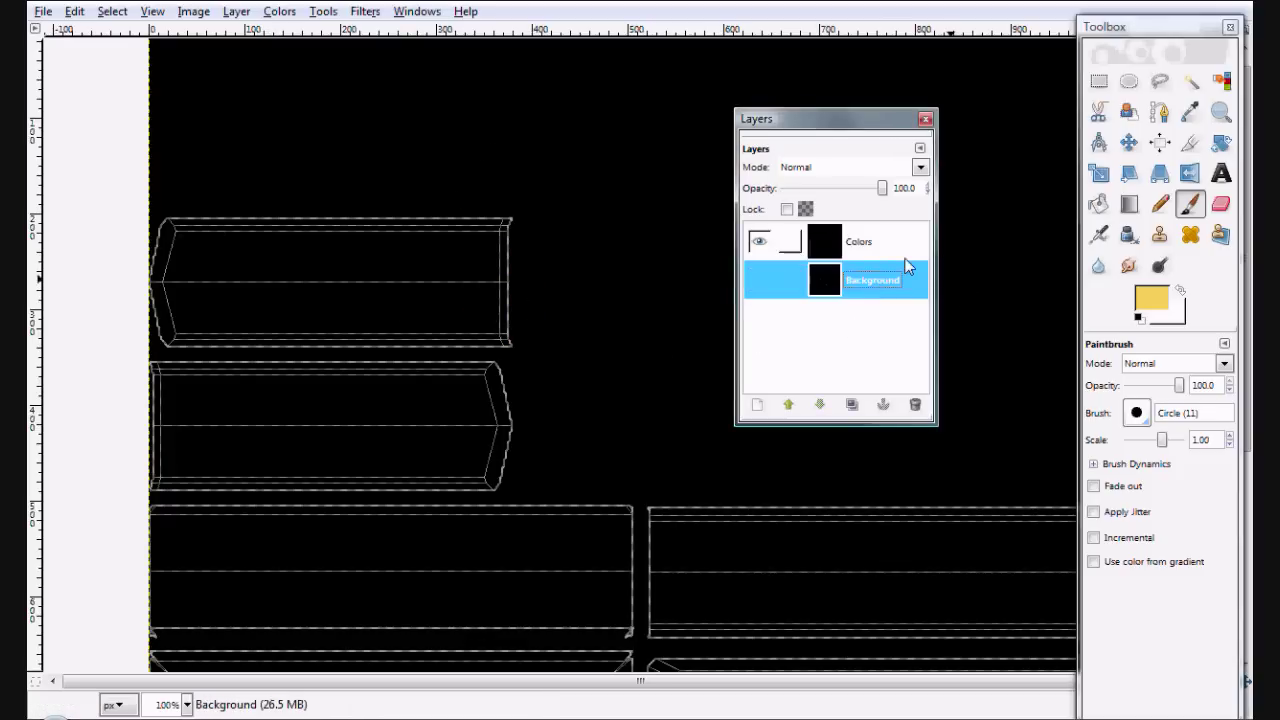
pyautogui.click(858, 245)
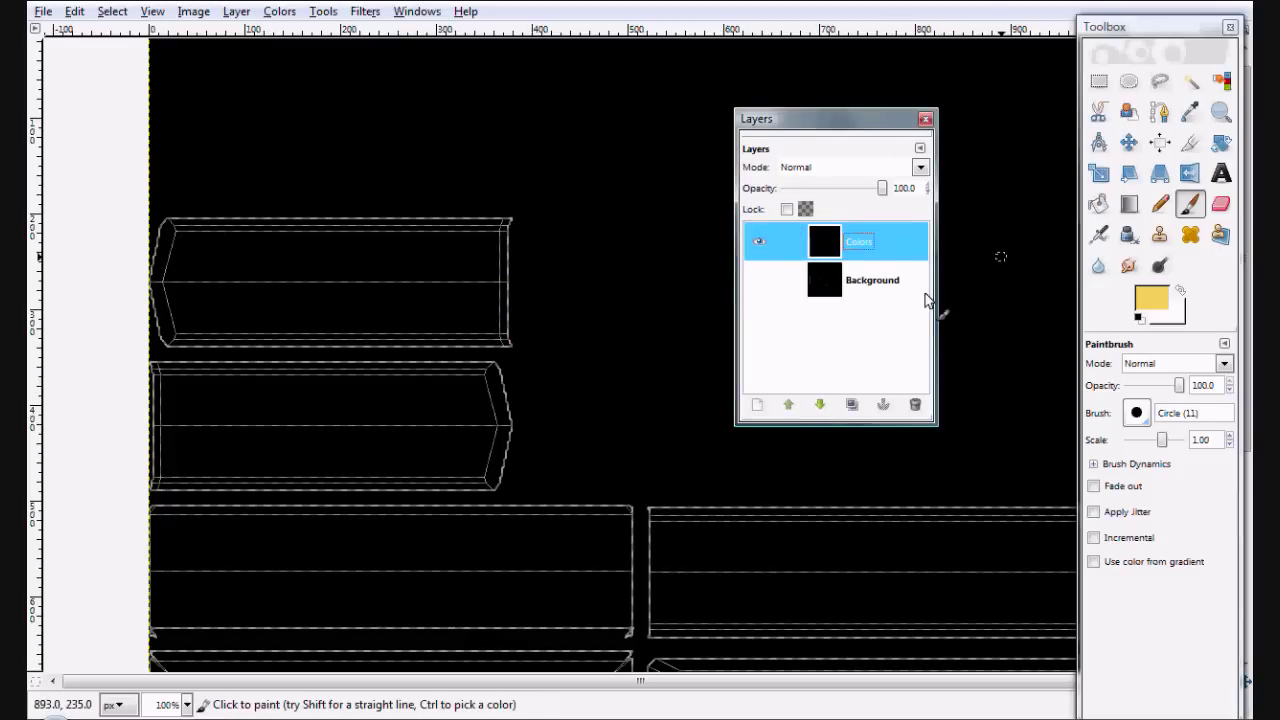
pyautogui.moveTo(863, 128)
pyautogui.mouseDown()
pyautogui.moveTo(990, 362)
pyautogui.moveTo(977, 355)
pyautogui.mouseUp()
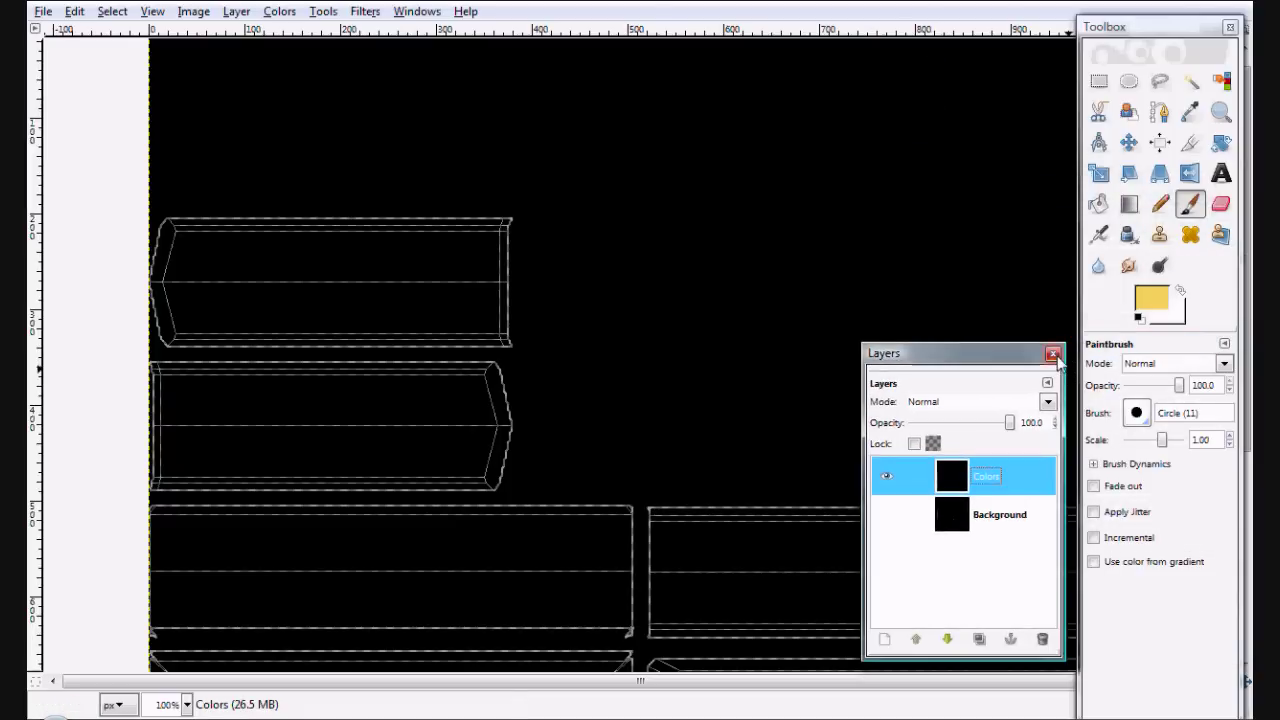
pyautogui.click(1053, 354)
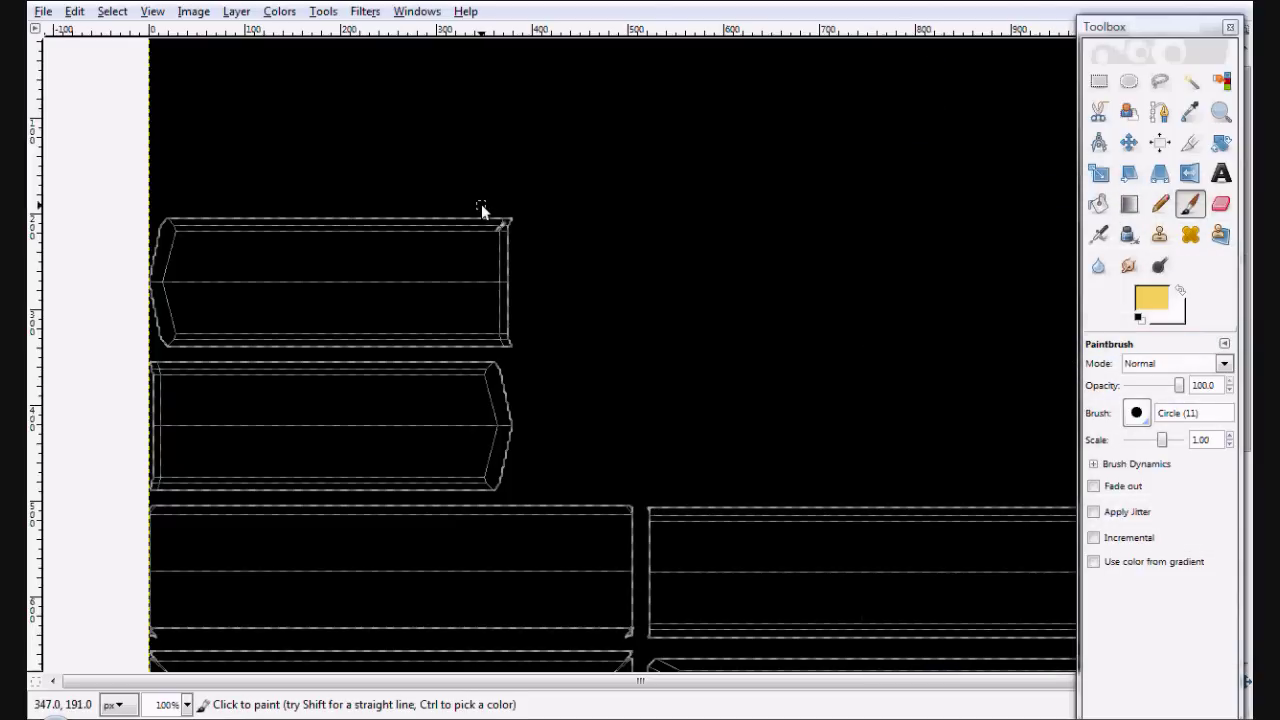
# Step: Change the foreground colour to the paler yellow fff88e
pyautogui.click(1148, 310)
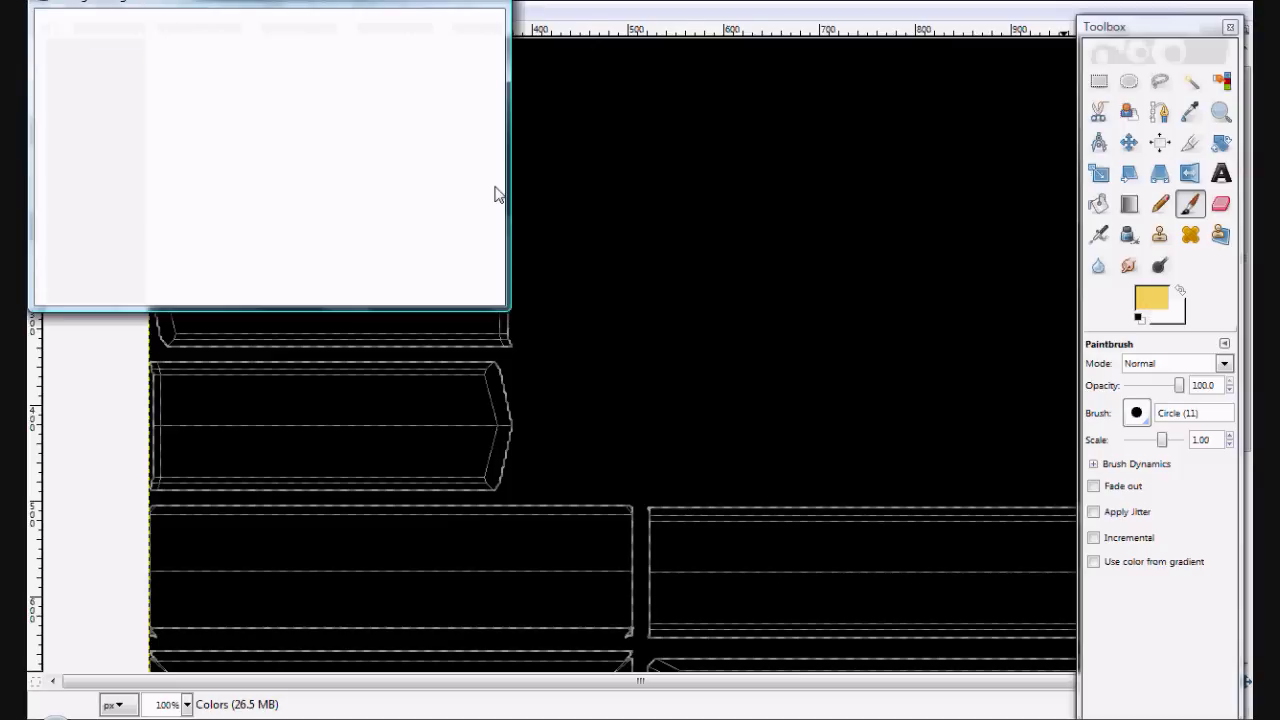
pyautogui.click(190, 130)
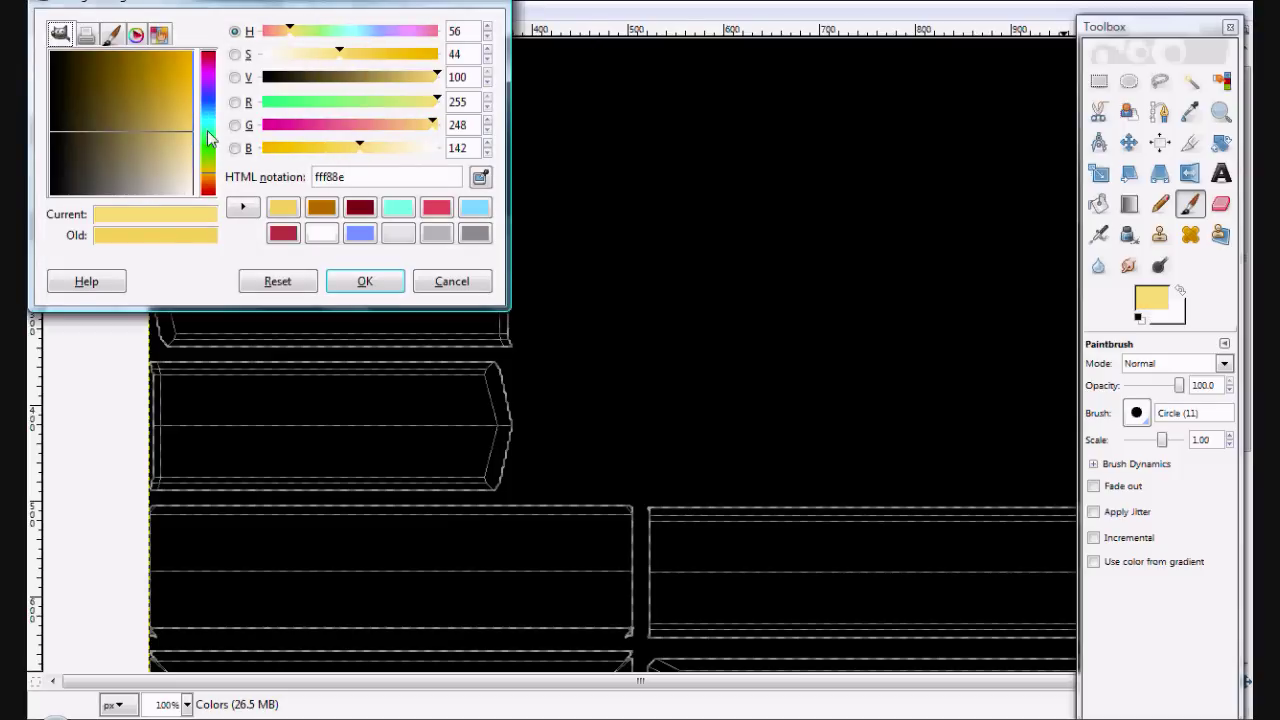
pyautogui.click(366, 282)
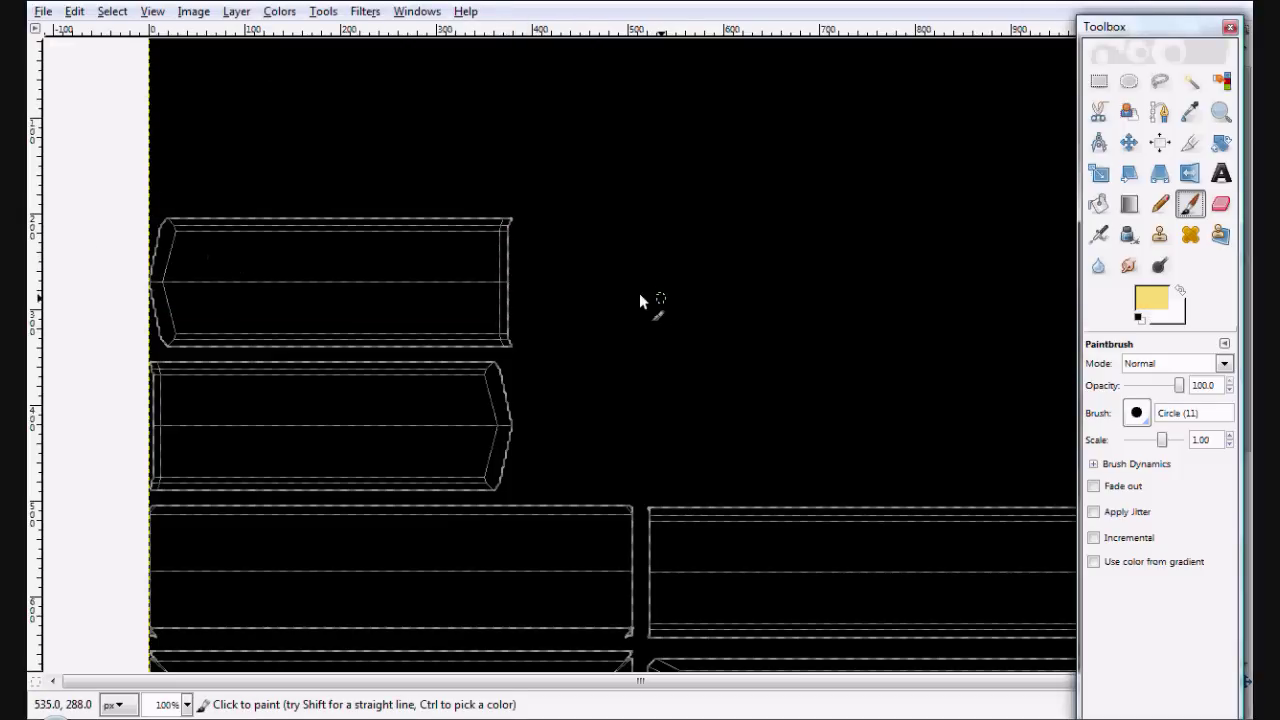
# Step: Fuzzy-select the top panel's inner band and bucket-fill it pale yellow
pyautogui.click(1190, 82)
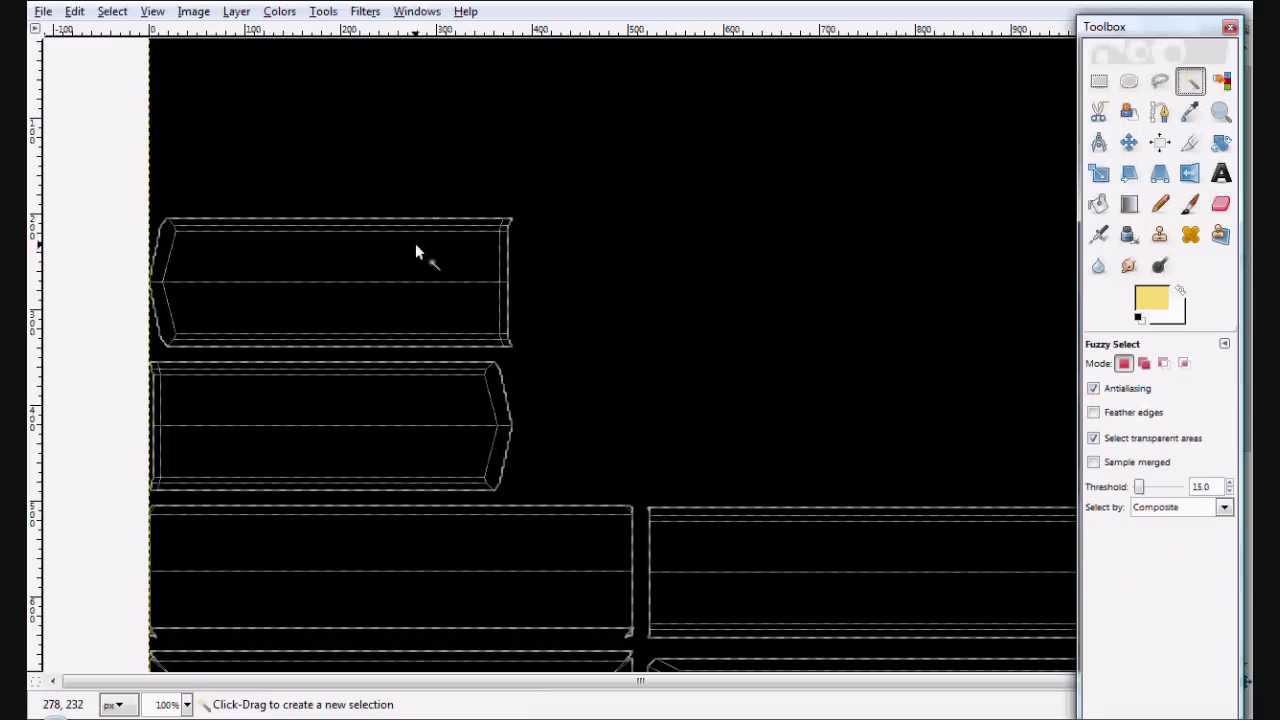
pyautogui.click(415, 244)
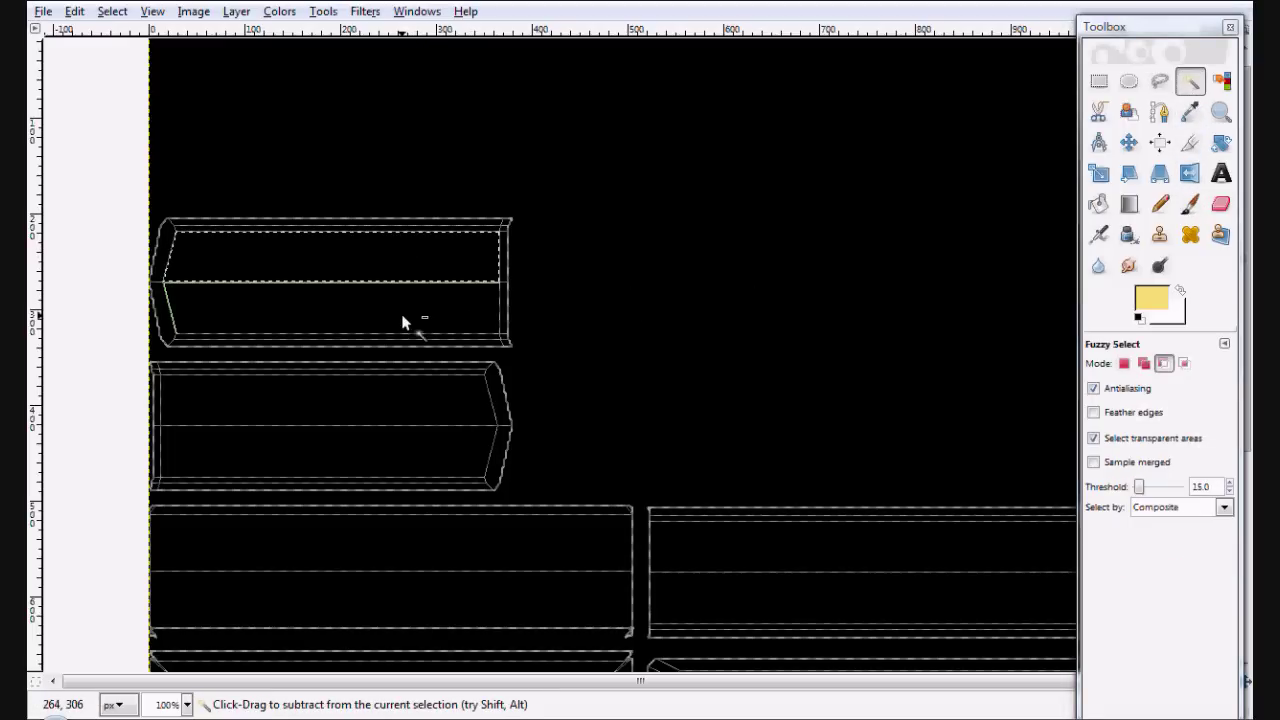
pyautogui.click(1191, 205)
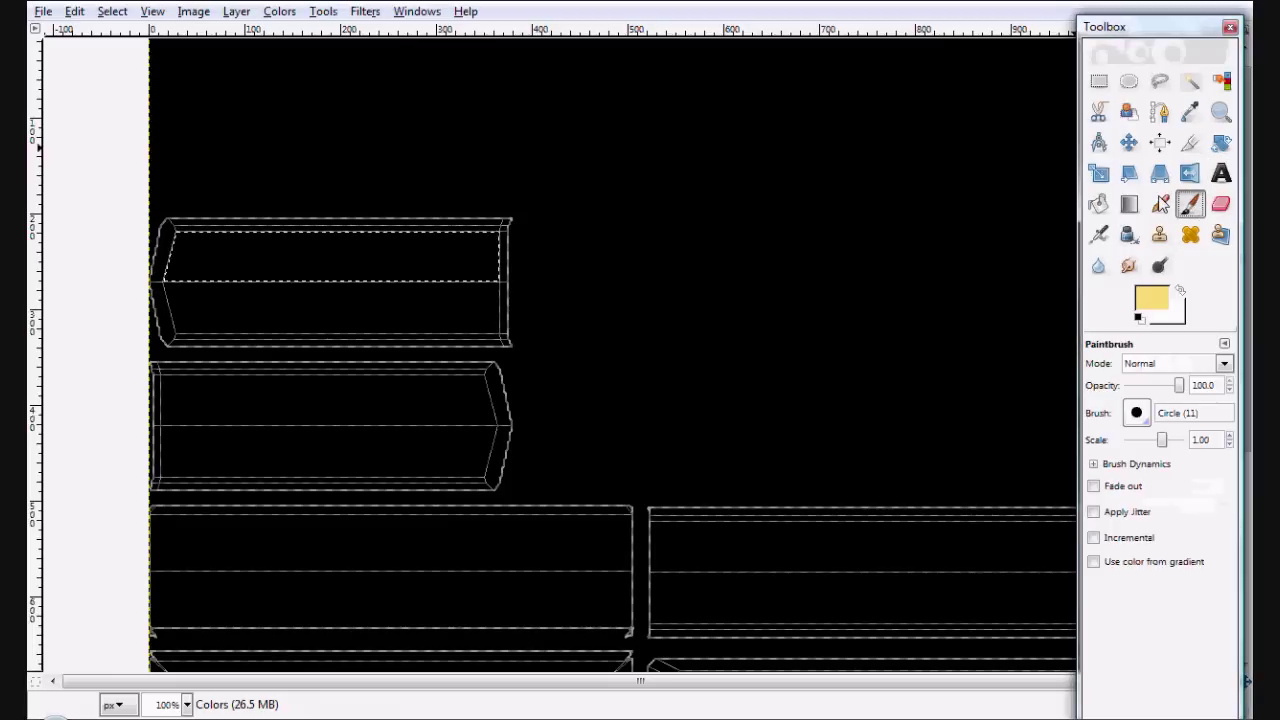
pyautogui.hotkey('shift', 'b')
pyautogui.click(425, 253)
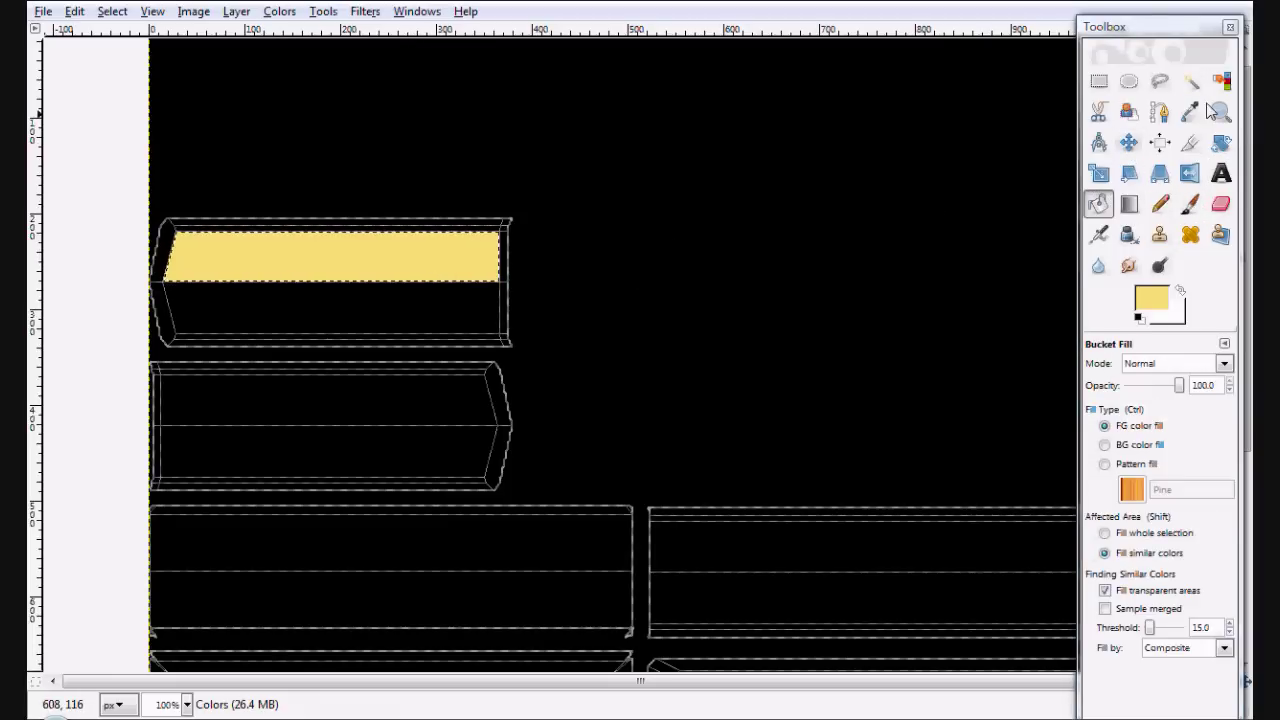
# Step: Deselect, then bucket-fill the rest of the top panel and its narrow edge strips yellow
pyautogui.press('r')
pyautogui.click(862, 170)
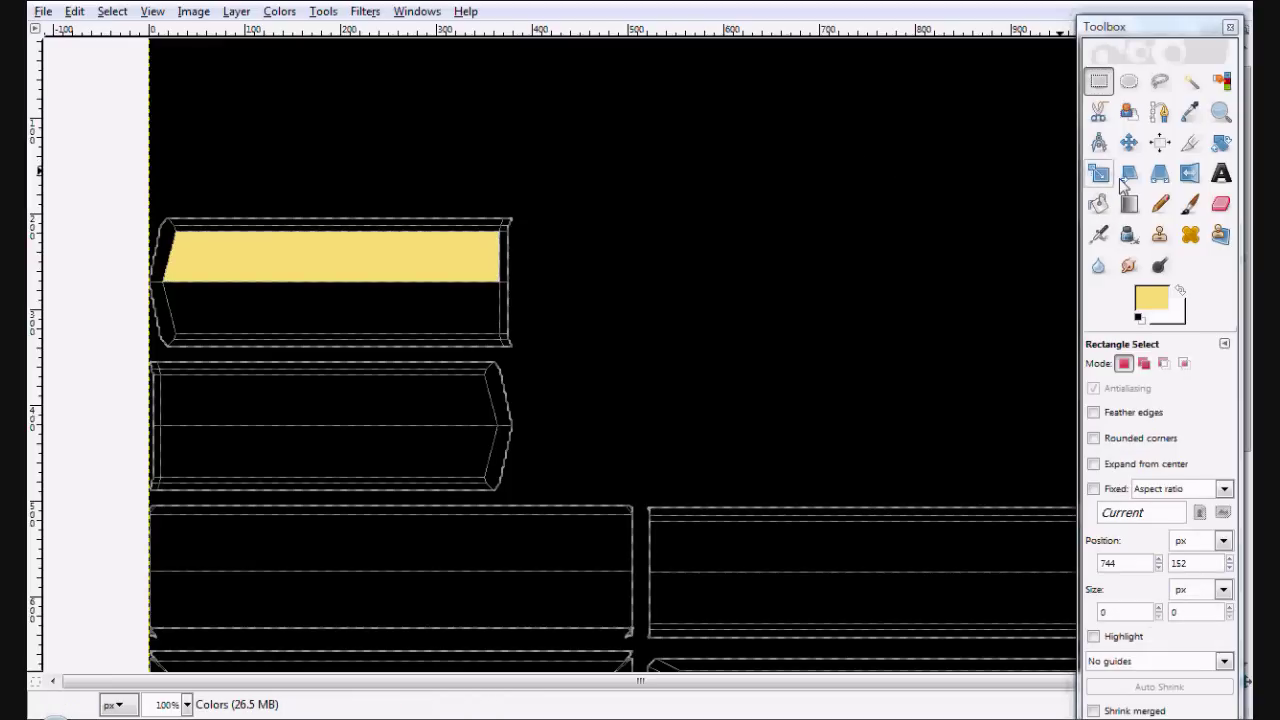
pyautogui.click(1100, 204)
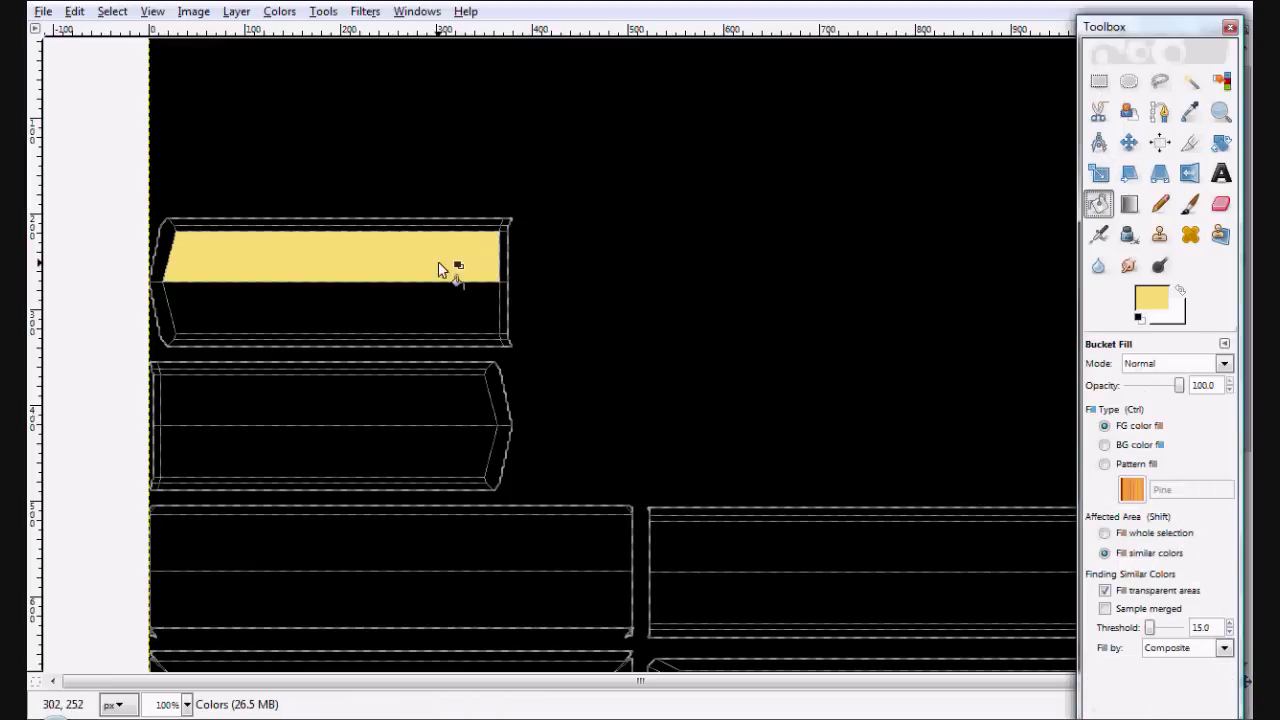
pyautogui.click(396, 310)
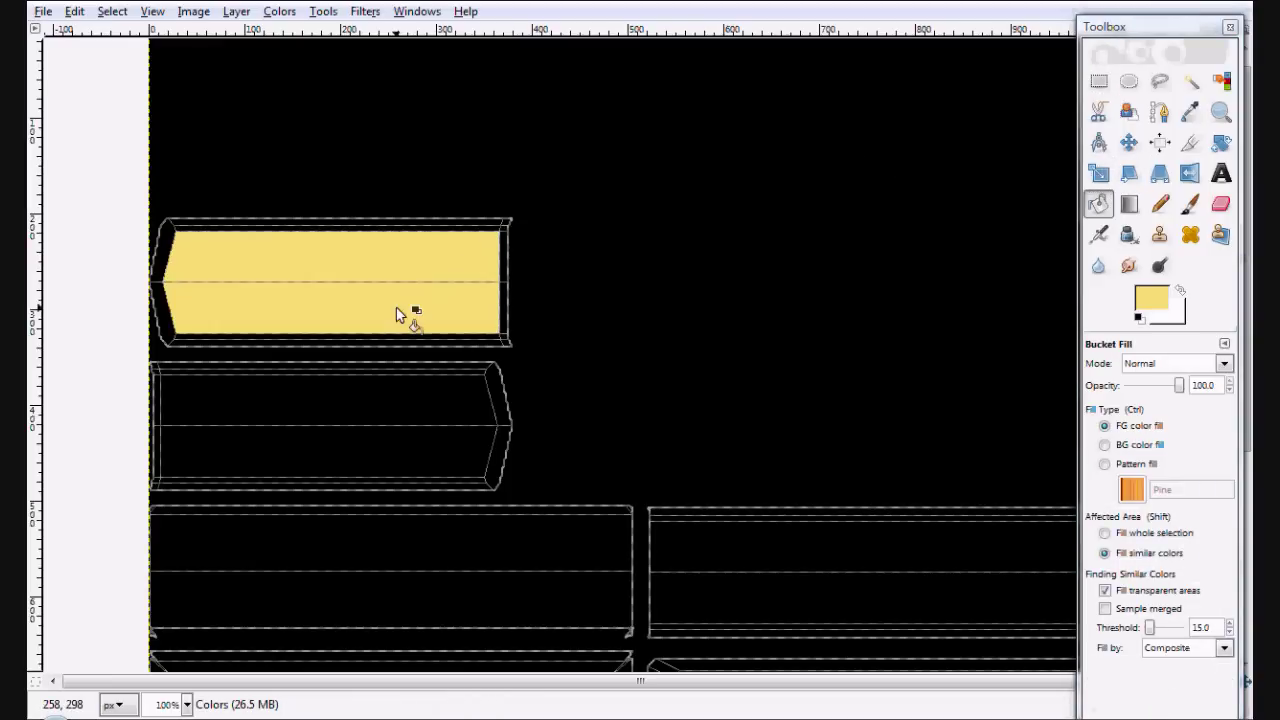
pyautogui.click(506, 262)
pyautogui.click(503, 306)
pyautogui.click(1195, 212)
pyautogui.moveTo(531, 314); pyautogui.dragTo(507, 306)
pyautogui.hotkey('ctrl', 'z')
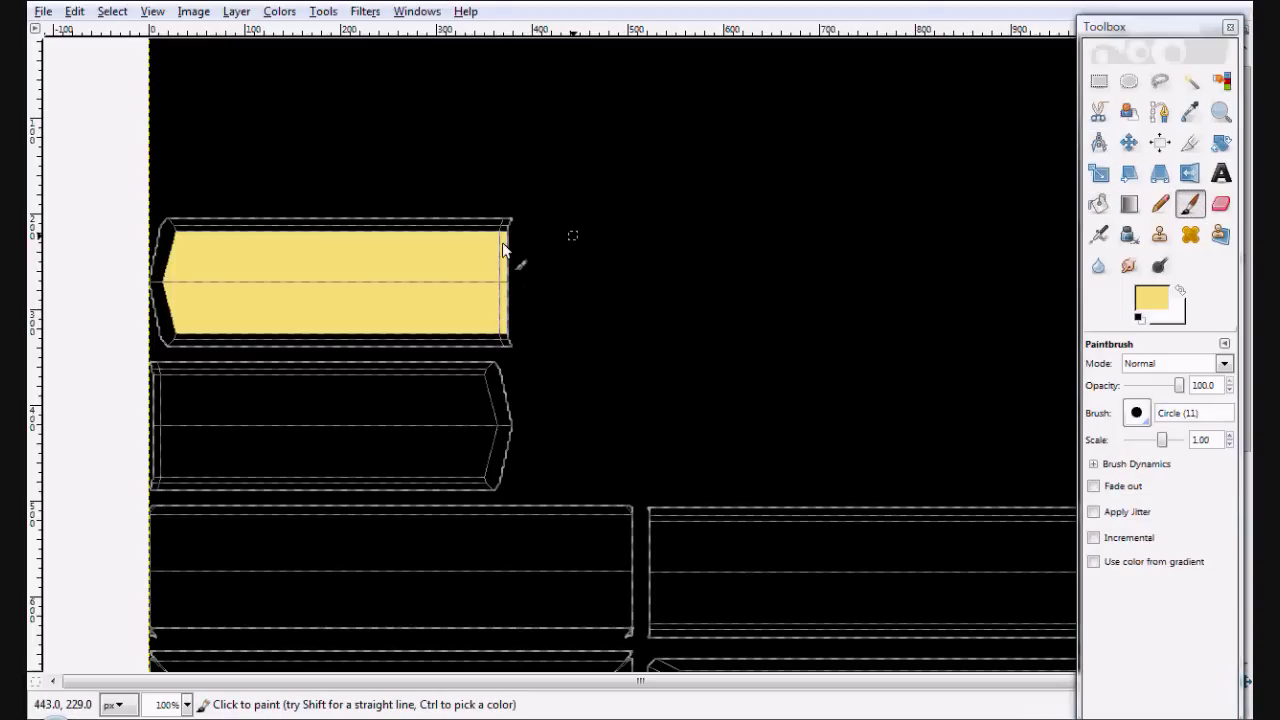
# Step: Paint yellow test loops and letter strokes on the empty black area
pyautogui.moveTo(630, 235); pyautogui.dragTo(780, 414)
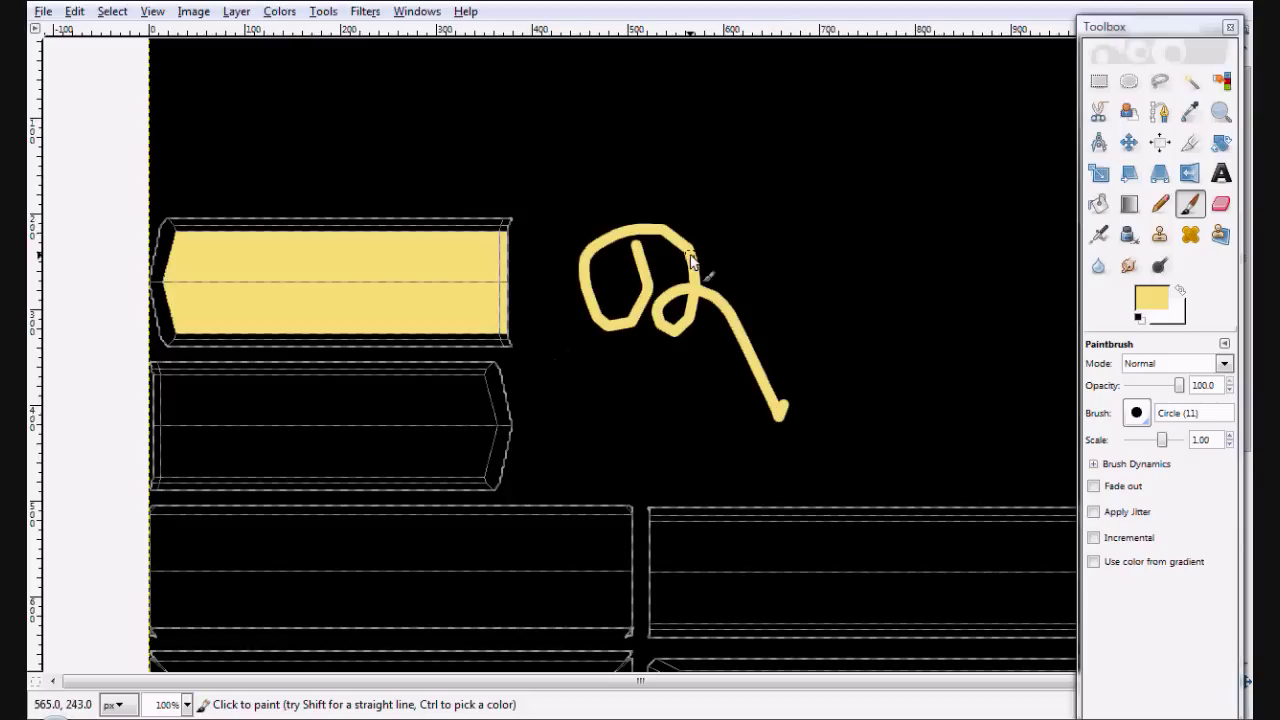
pyautogui.moveTo(653, 80)
pyautogui.mouseDown()
pyautogui.moveTo(668, 178)
pyautogui.moveTo(727, 62)
pyautogui.moveTo(720, 188)
pyautogui.mouseUp()
pyautogui.moveTo(740, 90); pyautogui.dragTo(758, 152)
pyautogui.moveTo(722, 112); pyautogui.dragTo(800, 160)
pyautogui.moveTo(818, 110)
pyautogui.mouseDown()
pyautogui.moveTo(790, 210)
pyautogui.moveTo(860, 185)
pyautogui.moveTo(880, 118)
pyautogui.mouseUp()
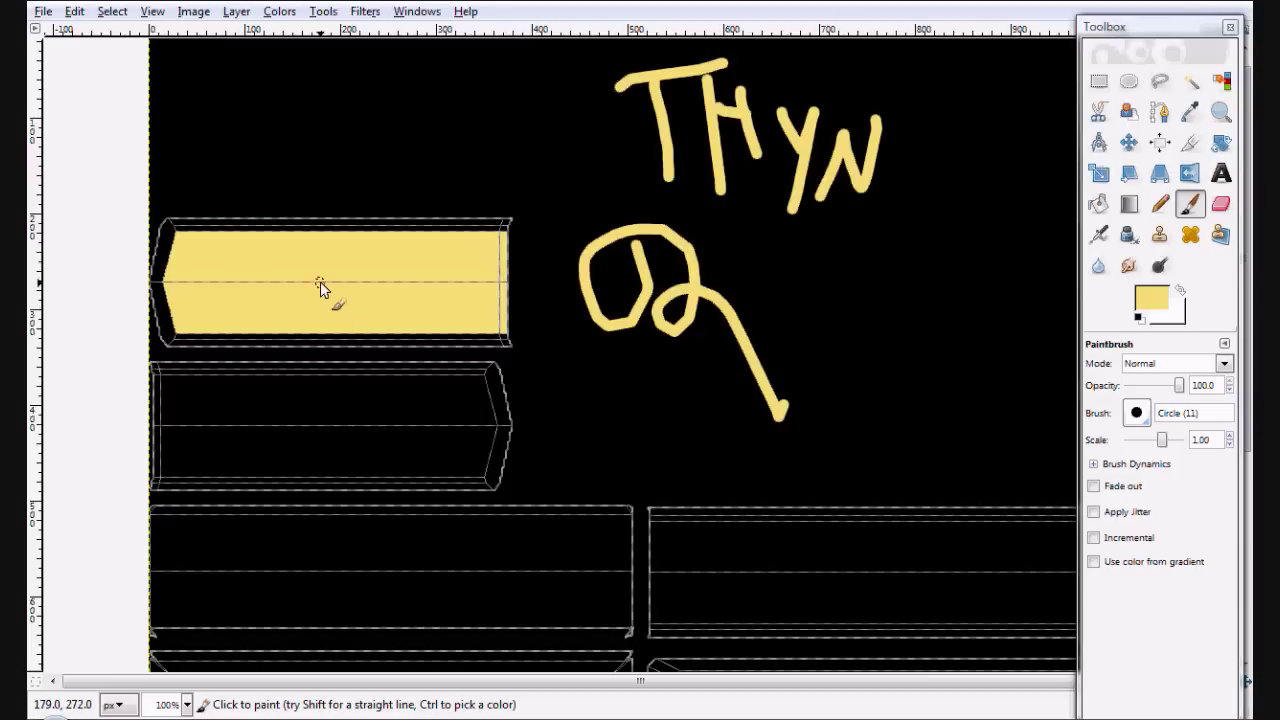
# Step: Paint straight lines across the yellow bar and down its unfilled right edge
pyautogui.click(171, 282)
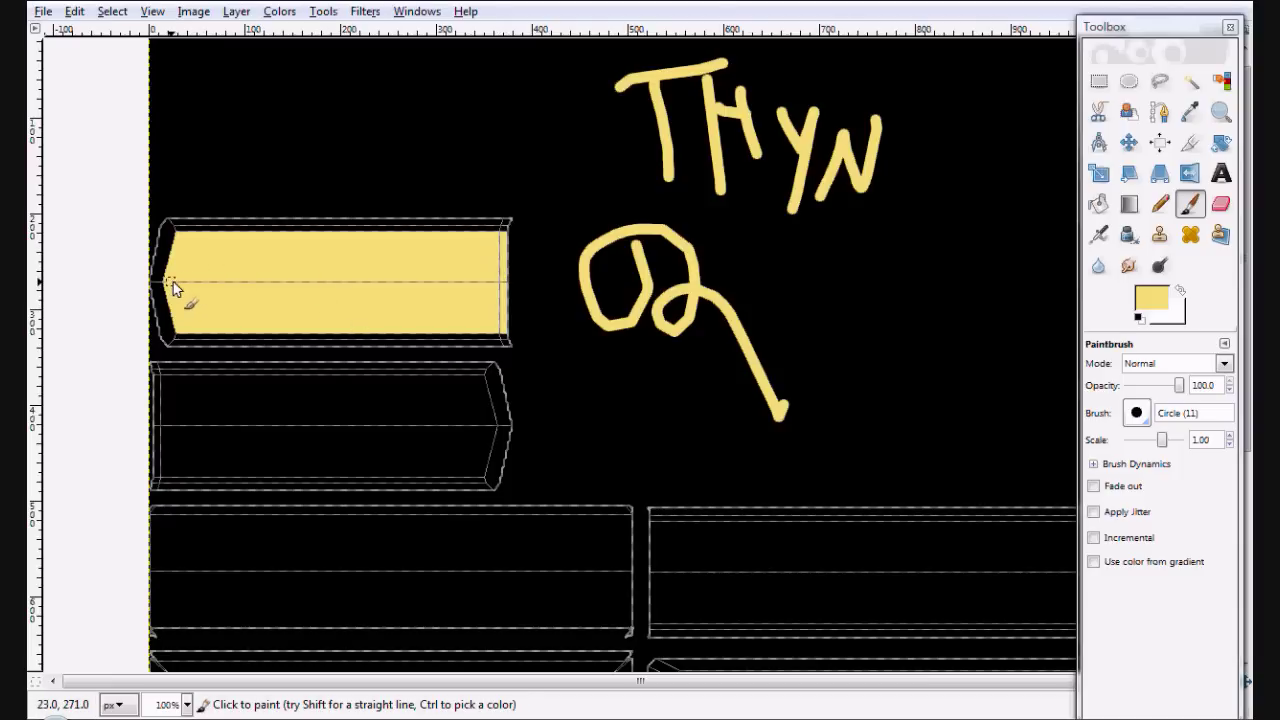
pyautogui.keyDown('shift'); pyautogui.click(517, 284); pyautogui.keyUp('shift')
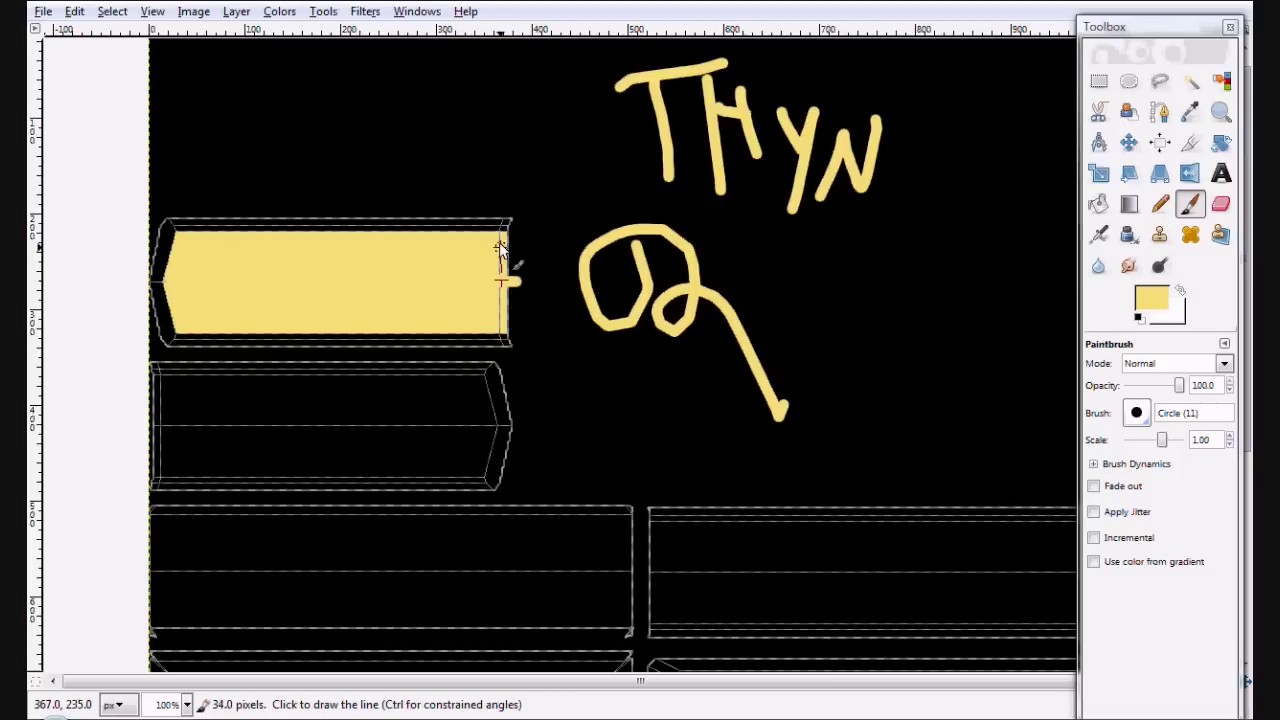
pyautogui.keyDown('shift'); pyautogui.click(499, 238); pyautogui.keyUp('shift')
pyautogui.keyDown('shift'); pyautogui.click(500, 328); pyautogui.keyUp('shift')
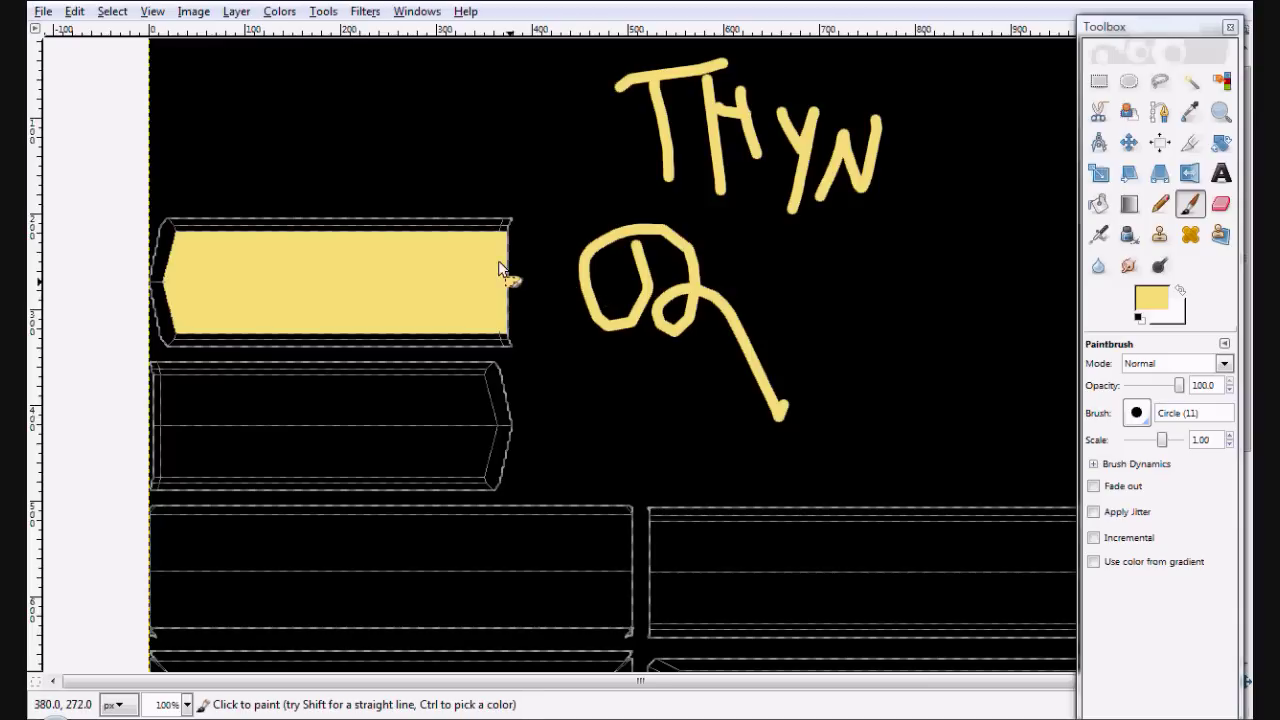
pyautogui.moveTo(504, 281); pyautogui.dragTo(518, 281)
pyautogui.click(509, 237)
pyautogui.press('ctrl')
pyautogui.keyDown('shift'); pyautogui.click(507, 333); pyautogui.keyUp('shift')
pyautogui.press('ctrl')
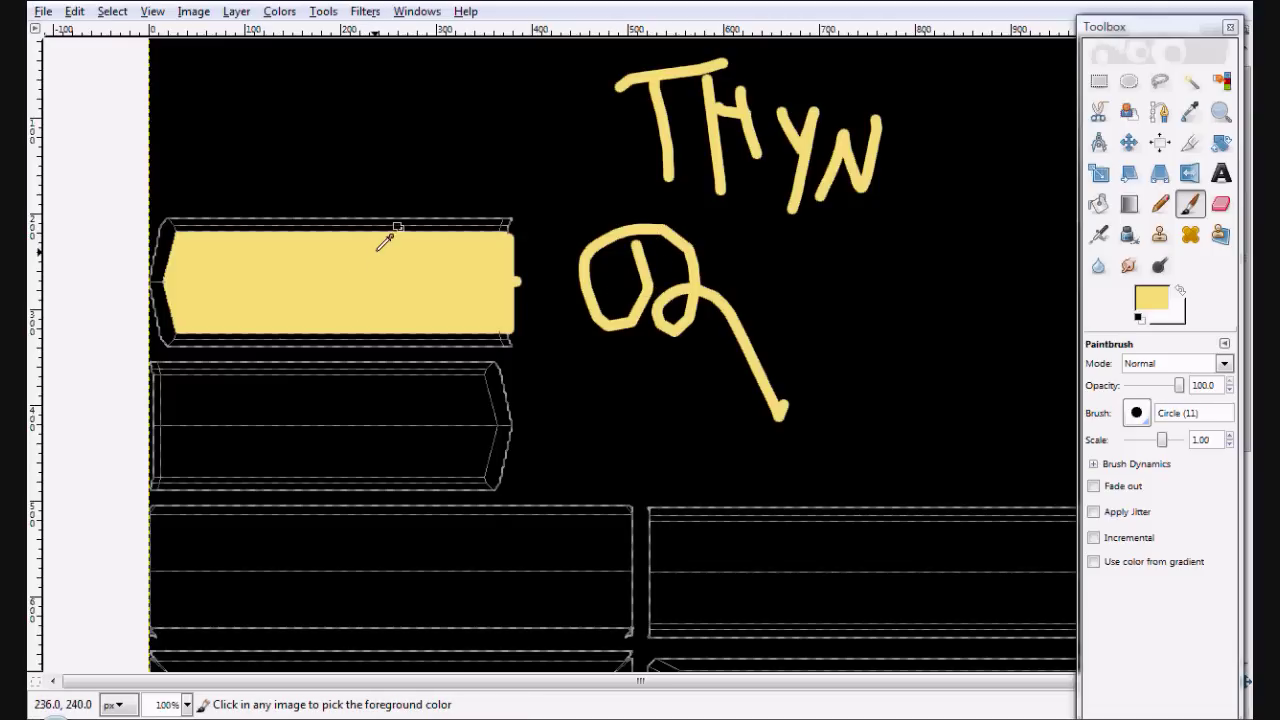
# Step: Export the texture to book.jpg as a flattened JPEG at quality 100
pyautogui.hotkey('ctrl', 's')
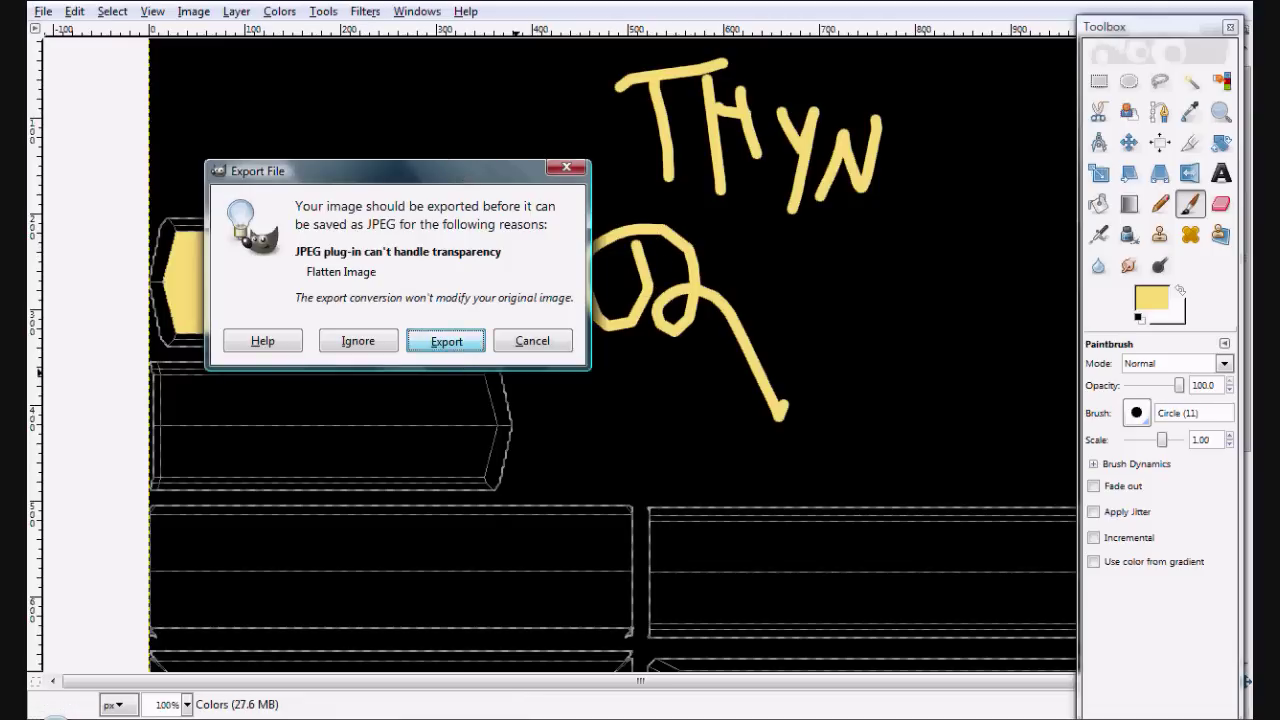
pyautogui.click(443, 340)
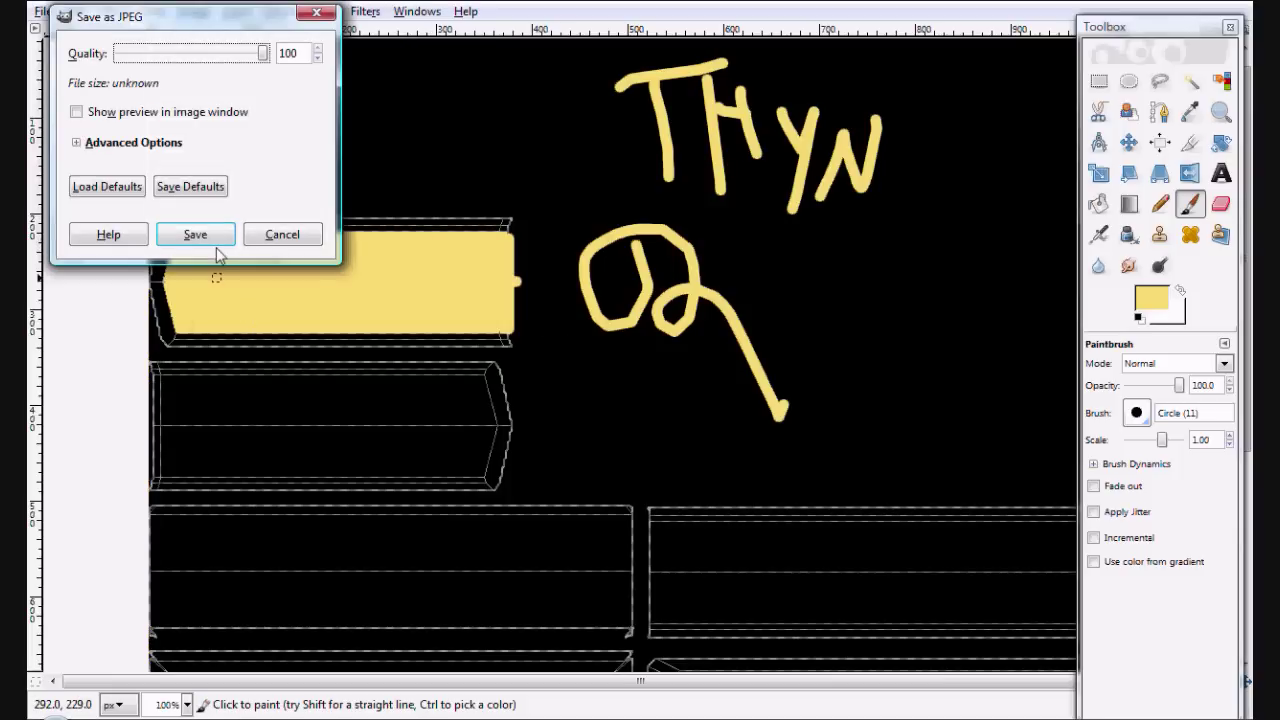
pyautogui.click(190, 234)
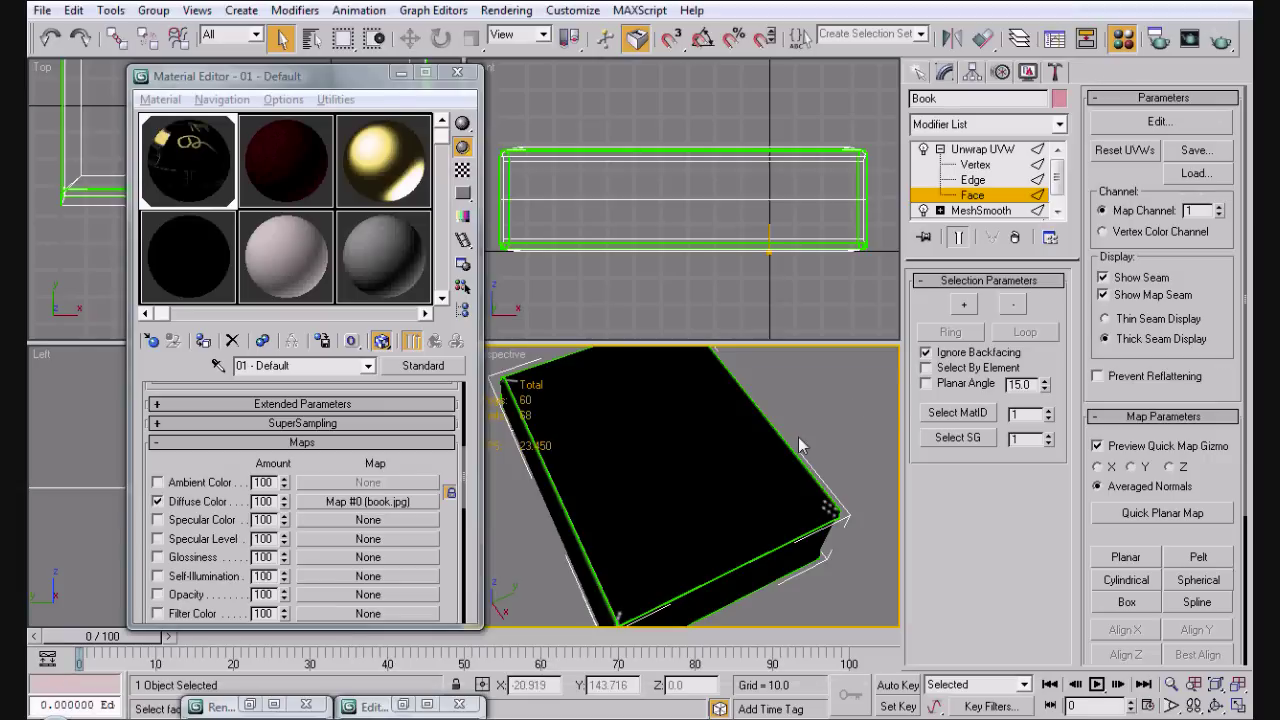
# Step: Orbit the Perspective view and render the book to check its yellow page edge
pyautogui.moveTo(818, 421)
pyautogui.mouseDown()
pyautogui.moveTo(661, 361)
pyautogui.moveTo(849, 380)
pyautogui.moveTo(600, 443)
pyautogui.moveTo(585, 428)
pyautogui.moveTo(690, 378)
pyautogui.moveTo(707, 404)
pyautogui.mouseUp()
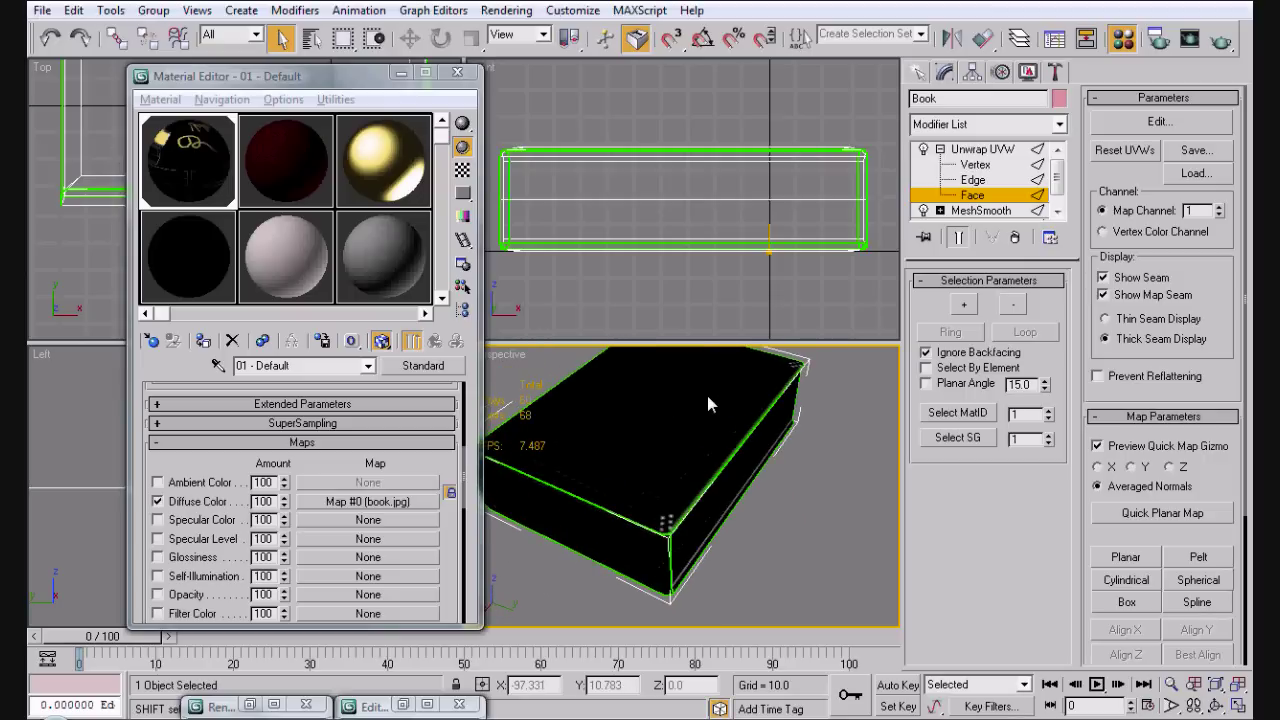
pyautogui.hotkey('shift', 'q')
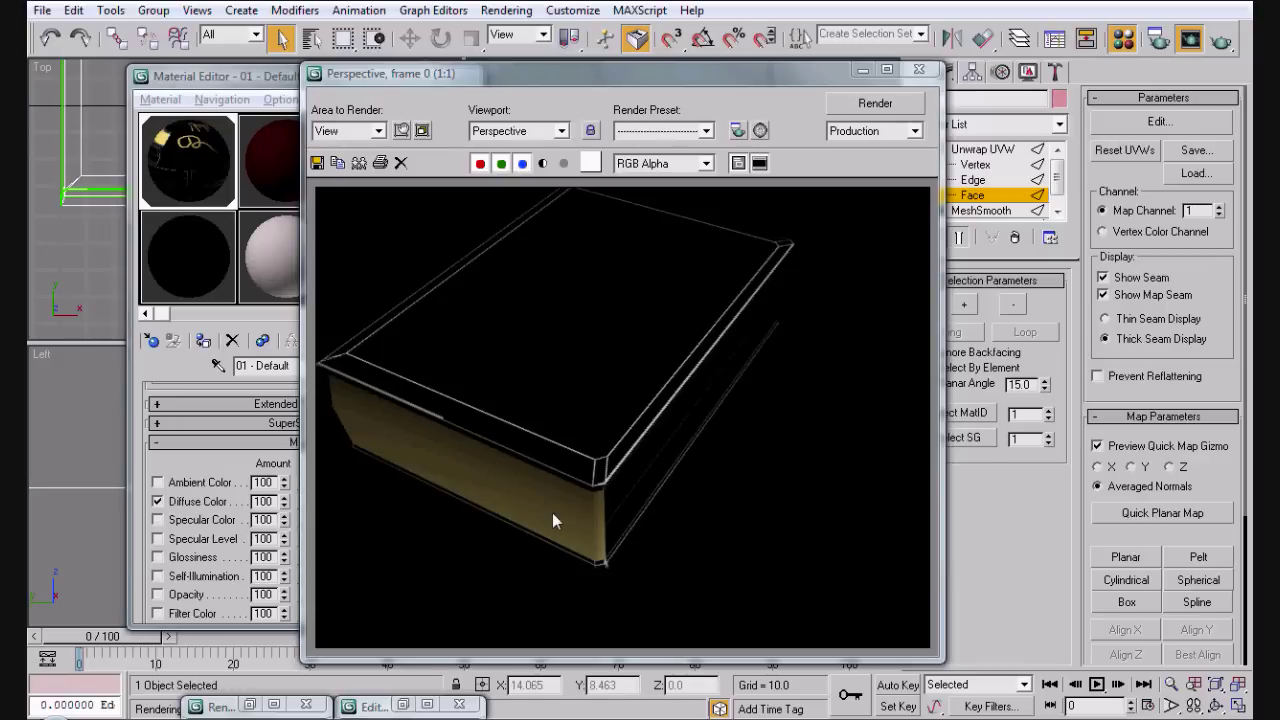
pyautogui.click(921, 69)
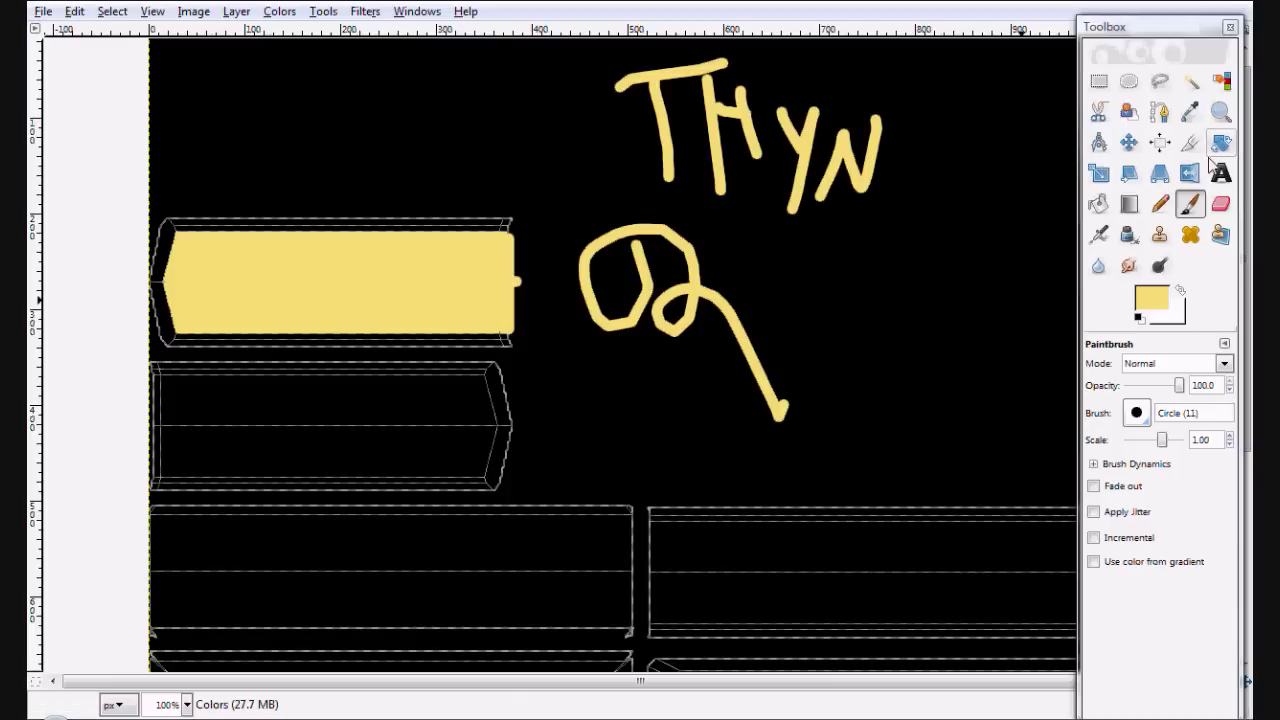
# Step: Bucket-fill the second page panel, its left strip, and the long strip below yellow
pyautogui.click(1100, 203)
pyautogui.click(189, 434)
pyautogui.click(155, 412)
pyautogui.scroll(-3, 770, 345)
pyautogui.click(691, 346)
pyautogui.hotkey('ctrl', 'z')
pyautogui.click(457, 360)
pyautogui.scroll(-2, 590, 135)
pyautogui.moveTo(590, 135)
pyautogui.mouseDown()
pyautogui.moveTo(691, 300)
pyautogui.moveTo(715, 302)
pyautogui.mouseUp()
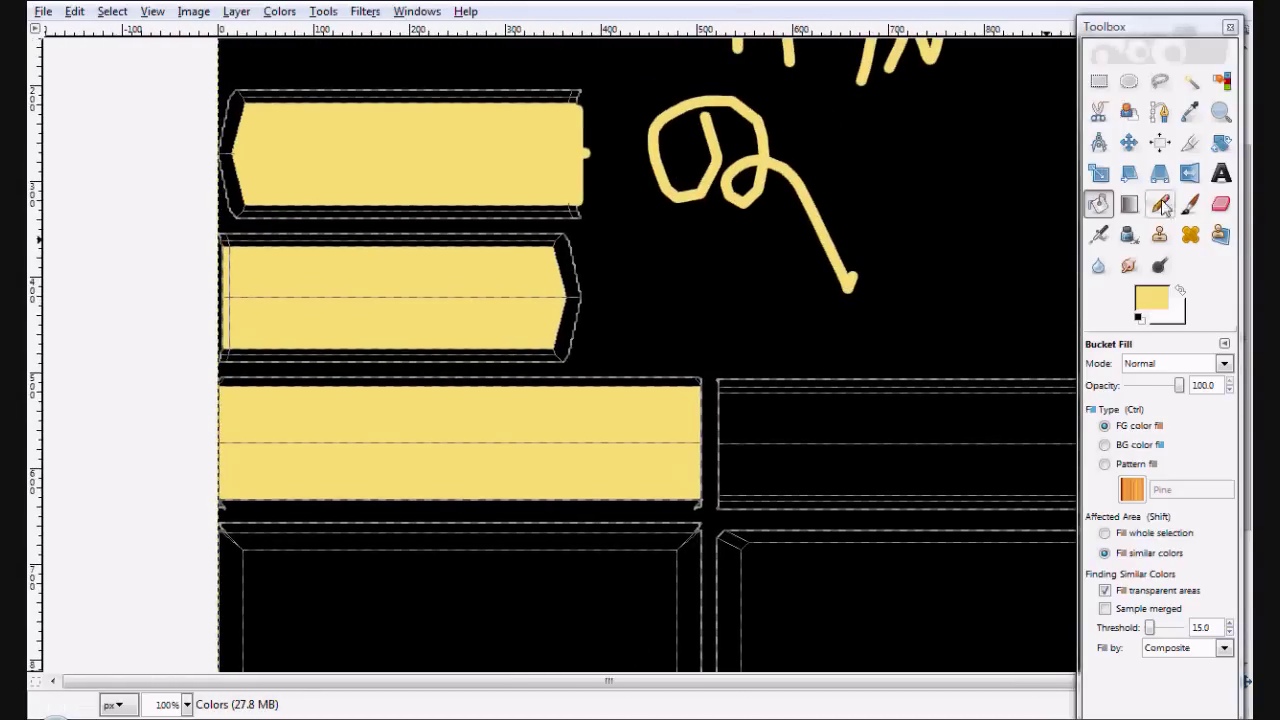
# Step: Paint a straight yellow line over the gap at the second panel's left edge
pyautogui.press('p')
pyautogui.keyDown('shift'); pyautogui.click(229, 299); pyautogui.keyUp('shift')
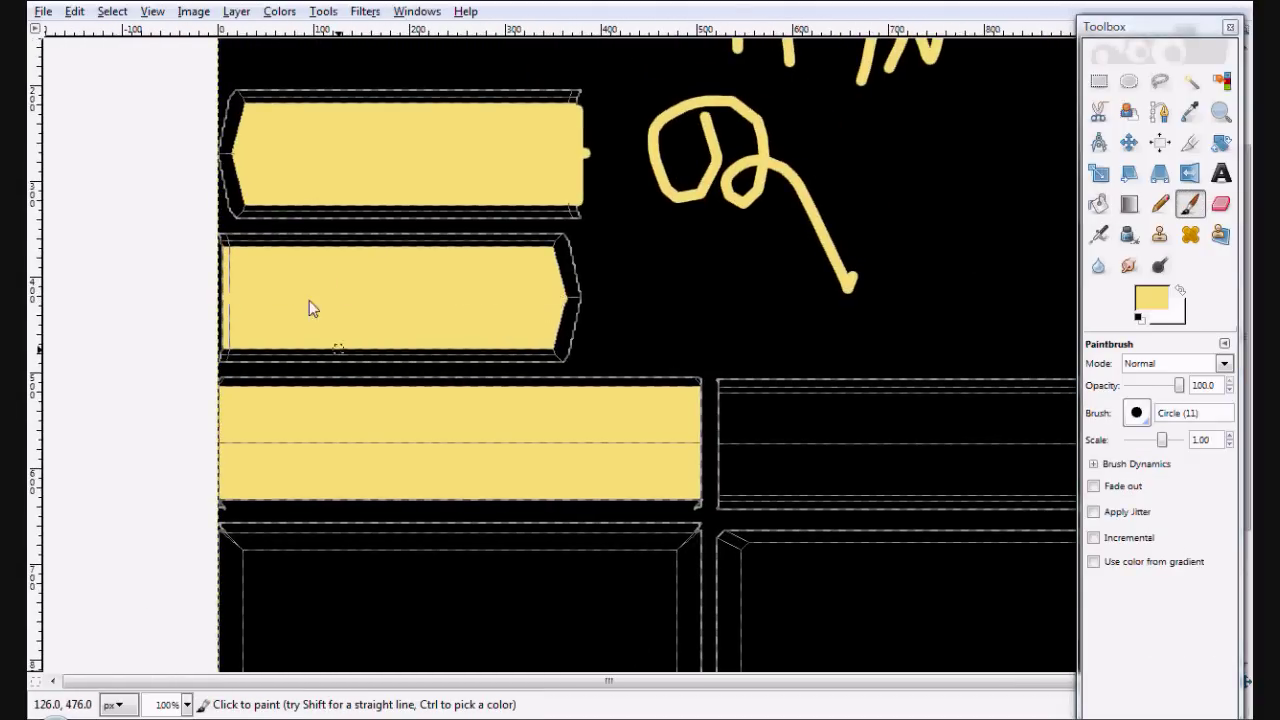
pyautogui.keyDown('shift'); pyautogui.click(229, 252); pyautogui.keyUp('shift')
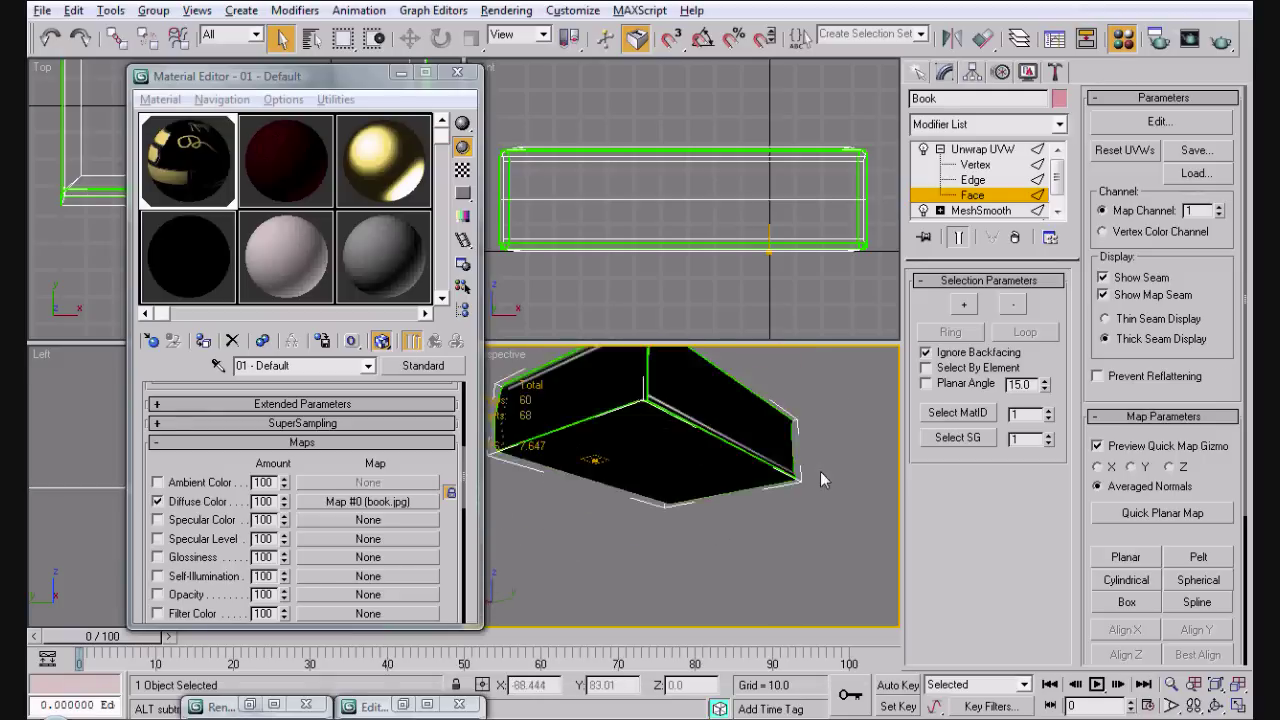
# Step: Check the diffuse bitmap coordinates, re-render the book in 3ds Max, and restore the strip's fill
pyautogui.click(368, 501)
pyautogui.moveTo(658, 528)
pyautogui.mouseDown()
pyautogui.moveTo(783, 543)
pyautogui.moveTo(724, 561)
pyautogui.mouseUp()
pyautogui.hotkey('shift', 'q')
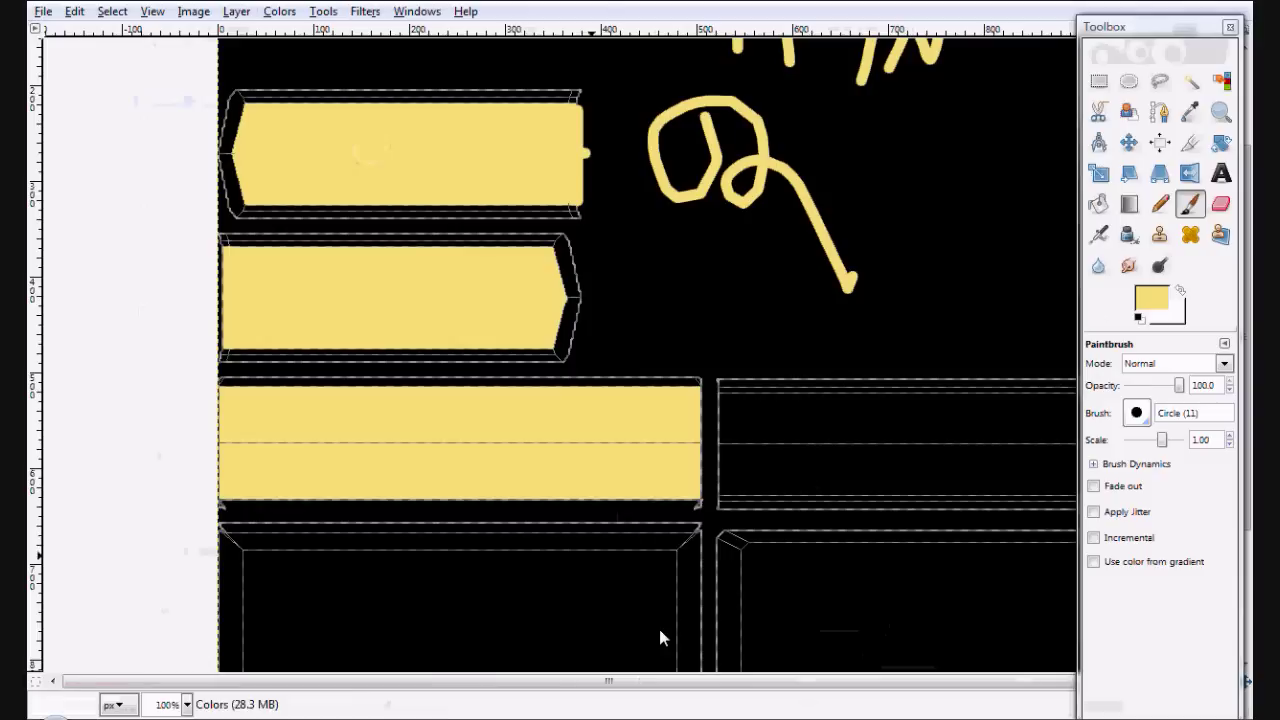
pyautogui.hotkey('ctrl', 'z')
pyautogui.hotkey('ctrl', 'y')
# Step: Bucket-fill the long strip with a dark red foreground colour
pyautogui.click(1151, 297)
pyautogui.click(320, 229)
pyautogui.click(363, 280)
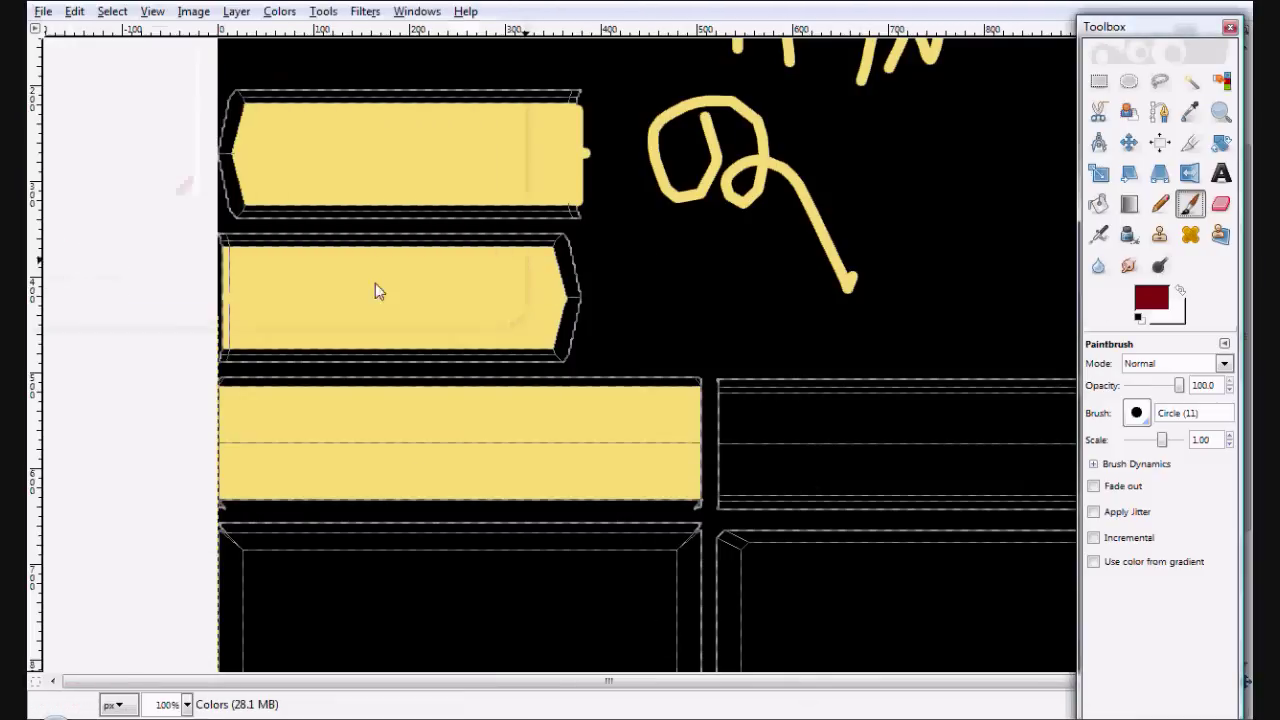
pyautogui.click(1099, 205)
pyautogui.click(549, 452)
# Step: Switch the colour back to yellow and fill the right strip plus its top and bottom bands
pyautogui.click(1151, 297)
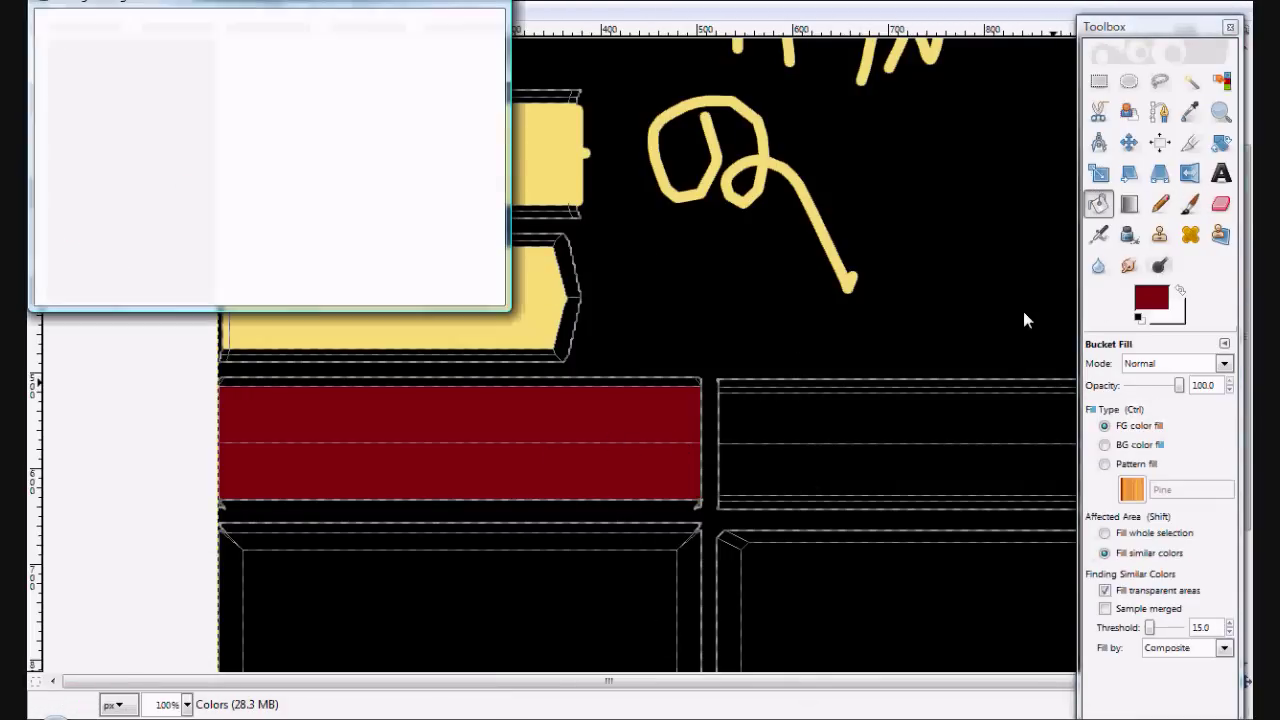
pyautogui.click(277, 206)
pyautogui.click(360, 280)
pyautogui.click(828, 437)
pyautogui.scroll(-2, 742, 272)
pyautogui.hscroll(4, 742, 272)
pyautogui.click(774, 334)
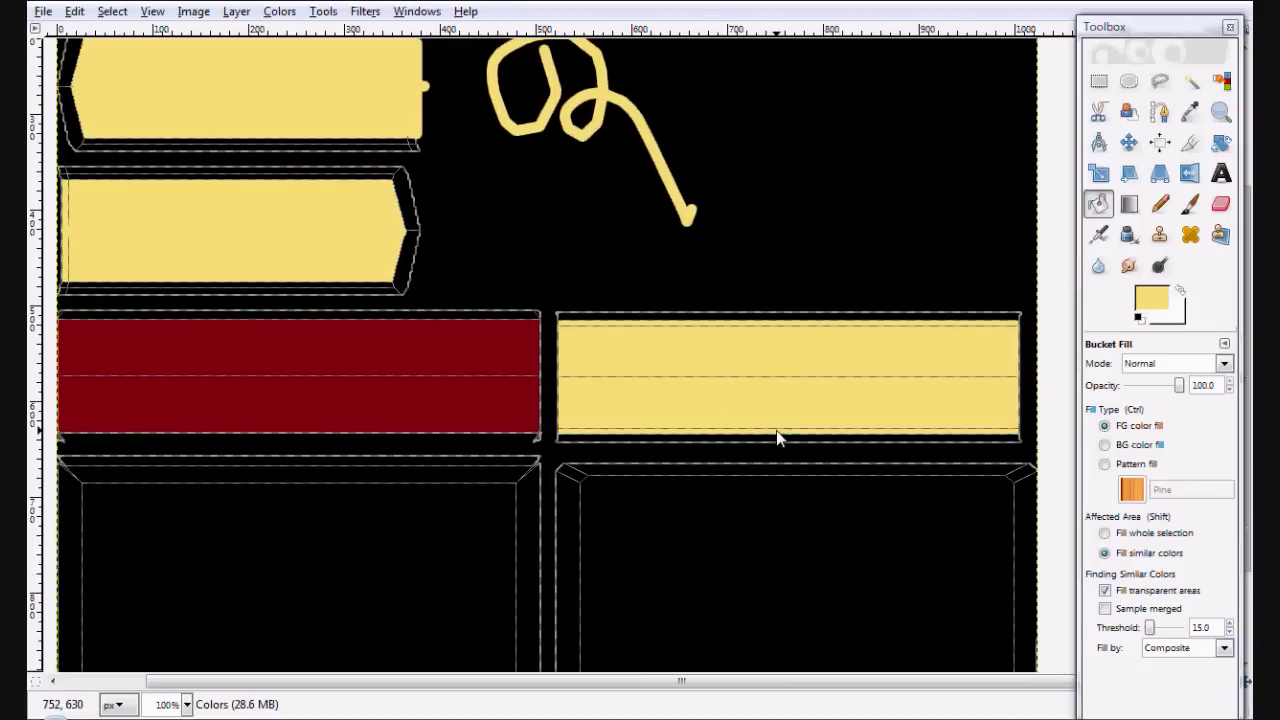
pyautogui.click(776, 436)
pyautogui.scroll(-1, 776, 436)
# Step: Paint yellow straight lines along the right strip's right and bottom edges, then save the texture
pyautogui.press('p')
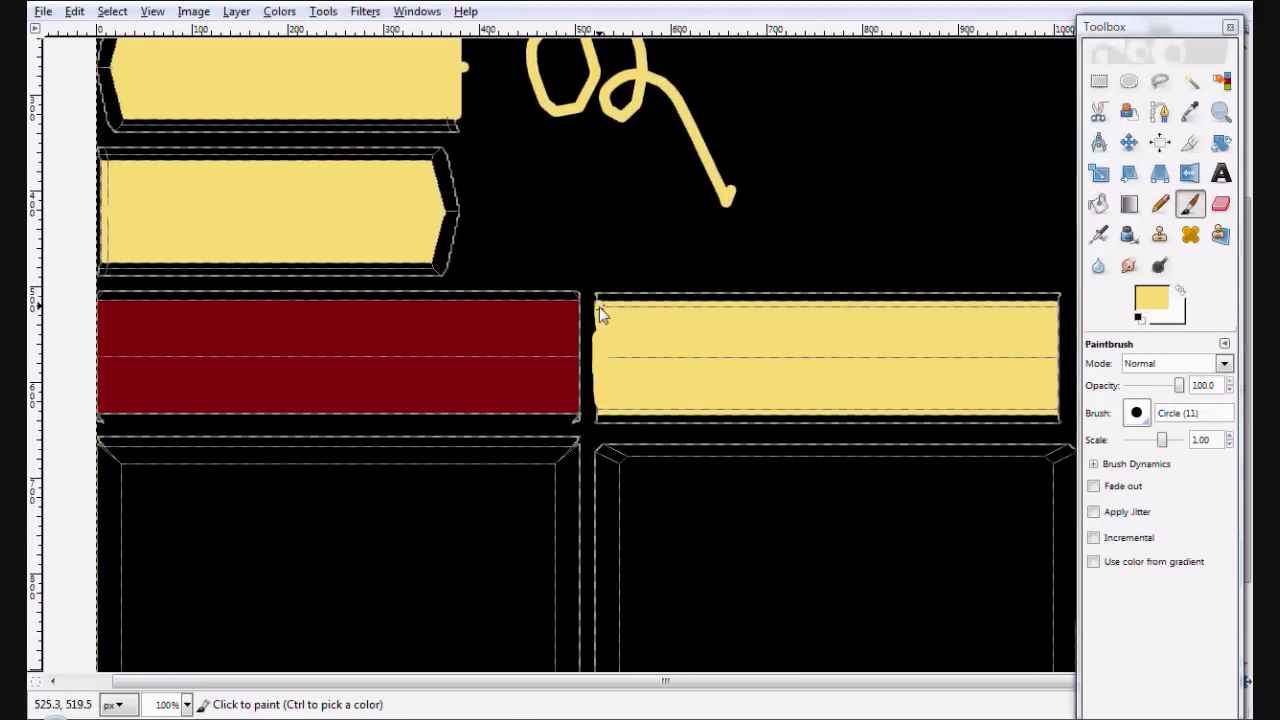
pyautogui.keyDown('shift'); pyautogui.click(1046, 369); pyautogui.keyUp('shift')
pyautogui.keyDown('shift'); pyautogui.click(607, 364); pyautogui.keyUp('shift')
pyautogui.moveTo(1062, 312); pyautogui.dragTo(1062, 358)
pyautogui.keyDown('shift'); pyautogui.click(1066, 420); pyautogui.keyUp('shift')
pyautogui.keyDown('shift'); pyautogui.click(600, 417); pyautogui.keyUp('shift')
pyautogui.hotkey('ctrl', 's')
# Step: Reselect dark red and fill the remaining gaps in the red strip
pyautogui.click(1151, 297)
pyautogui.click(374, 240)
pyautogui.click(360, 280)
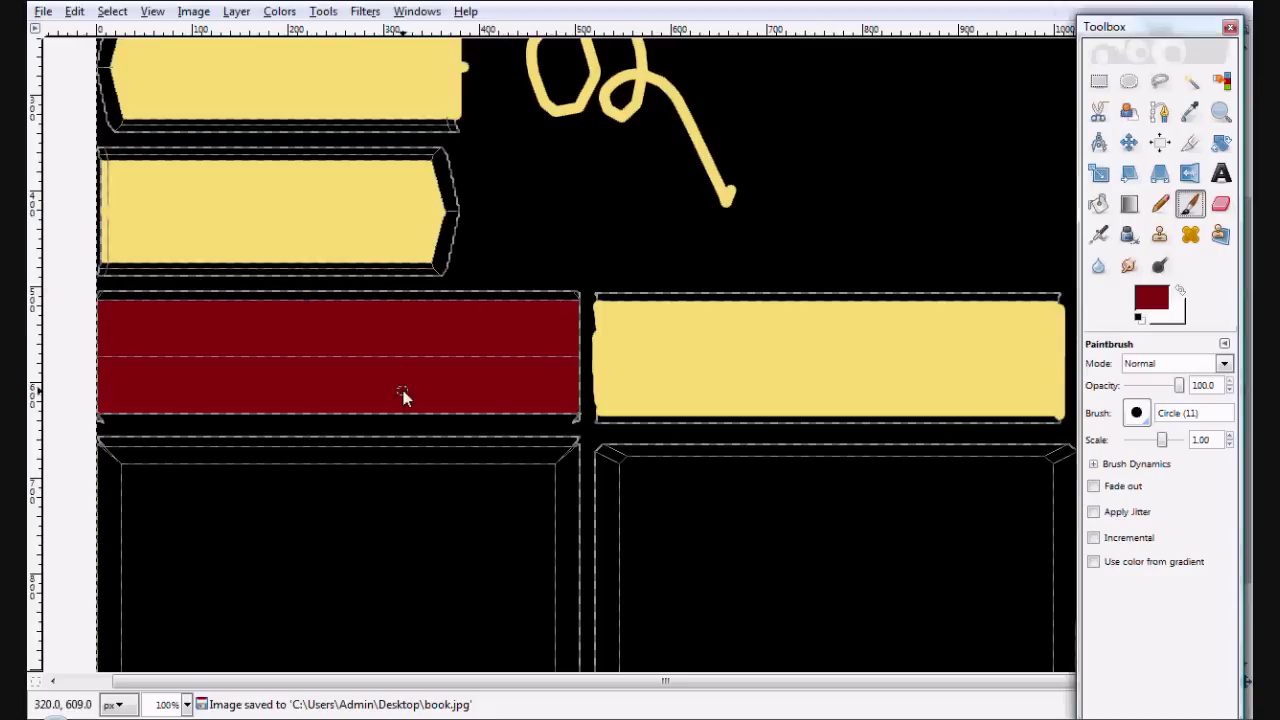
pyautogui.hotkey('shift', 'b')
pyautogui.click(538, 296)
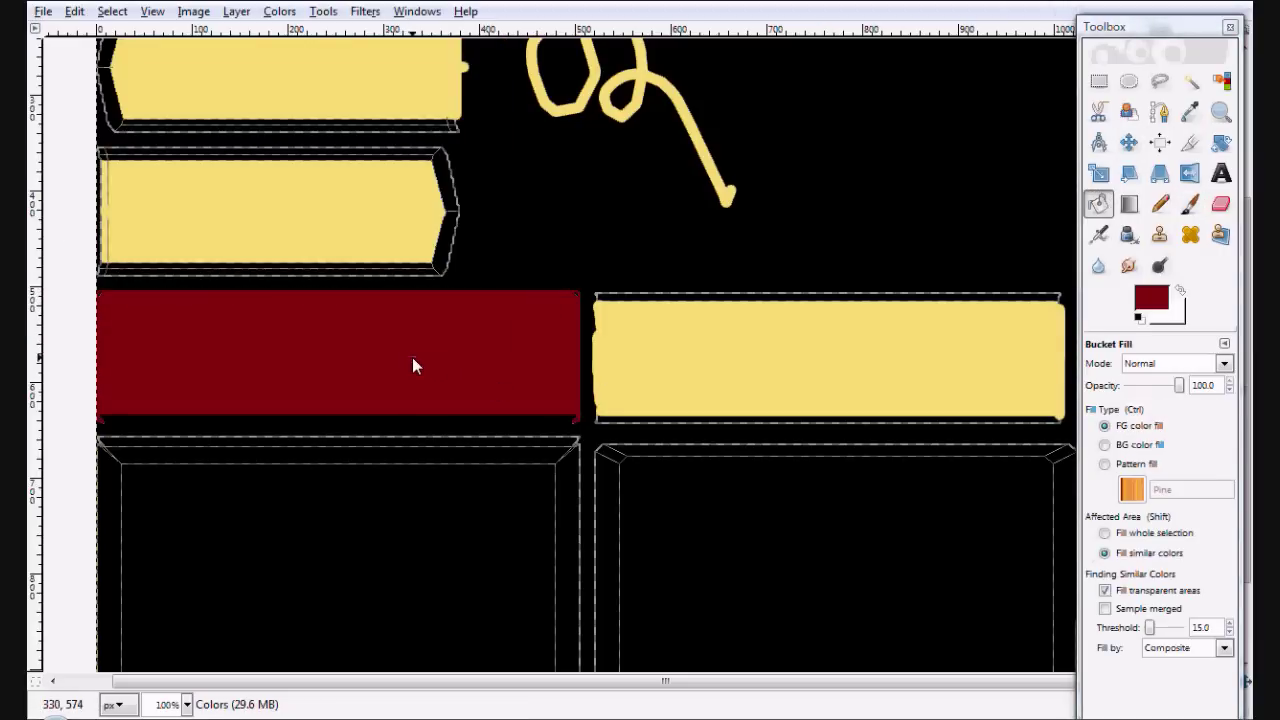
# Step: Fill the lower-left panel's interior and all four bevels solid dark red
pyautogui.click(460, 448)
pyautogui.click(453, 492)
pyautogui.click(566, 470)
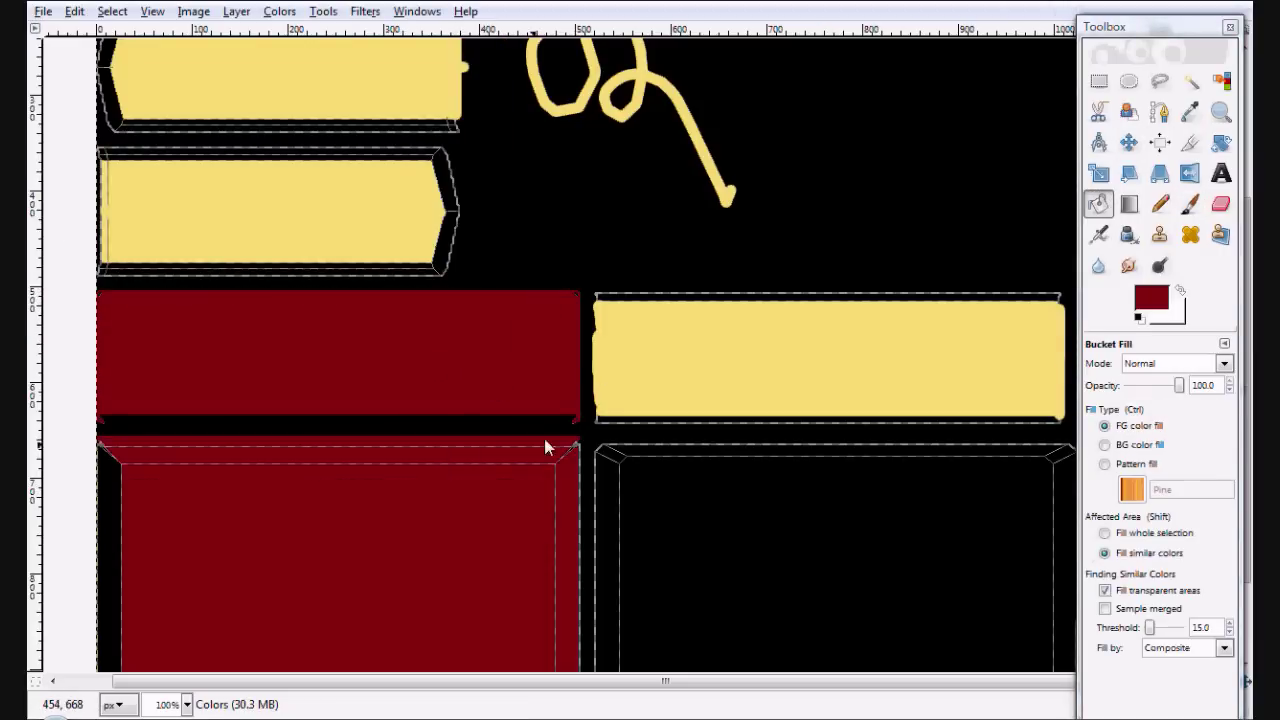
pyautogui.scroll(-5, 211, 403)
pyautogui.click(190, 576)
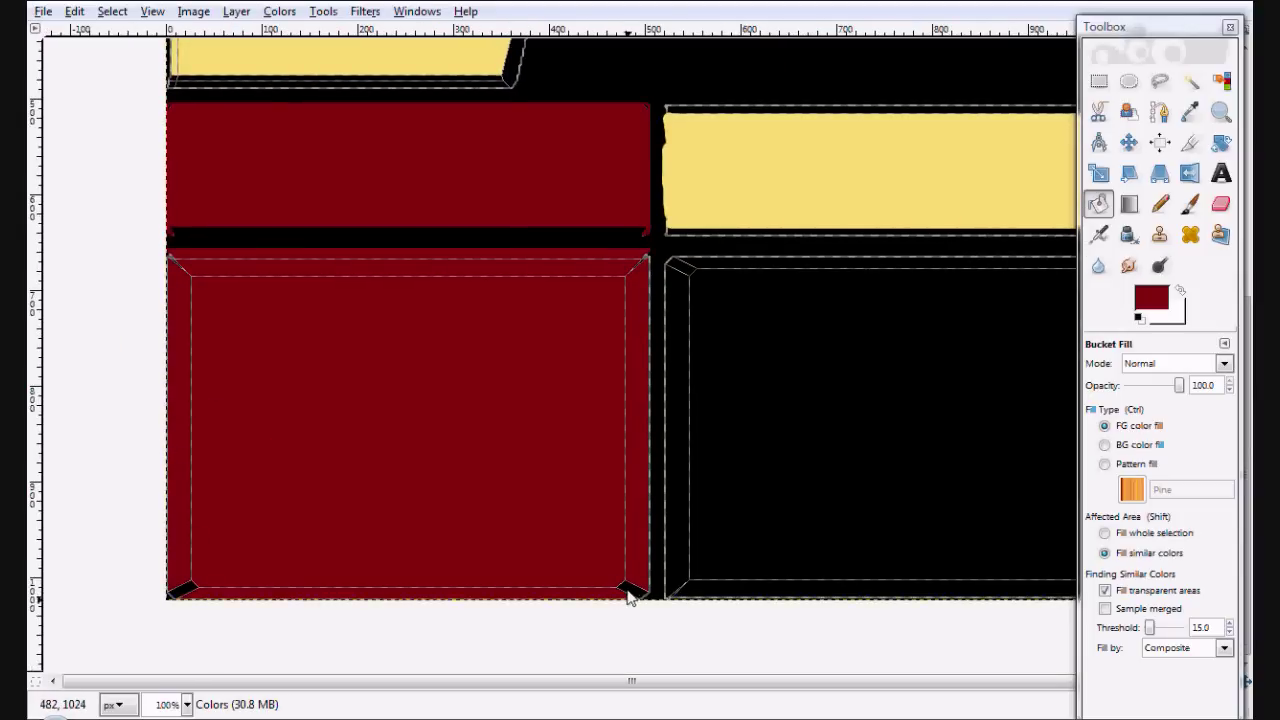
pyautogui.keyDown('ctrl'); pyautogui.click(574, 515); pyautogui.keyUp('ctrl')
pyautogui.click(547, 323)
pyautogui.click(637, 420)
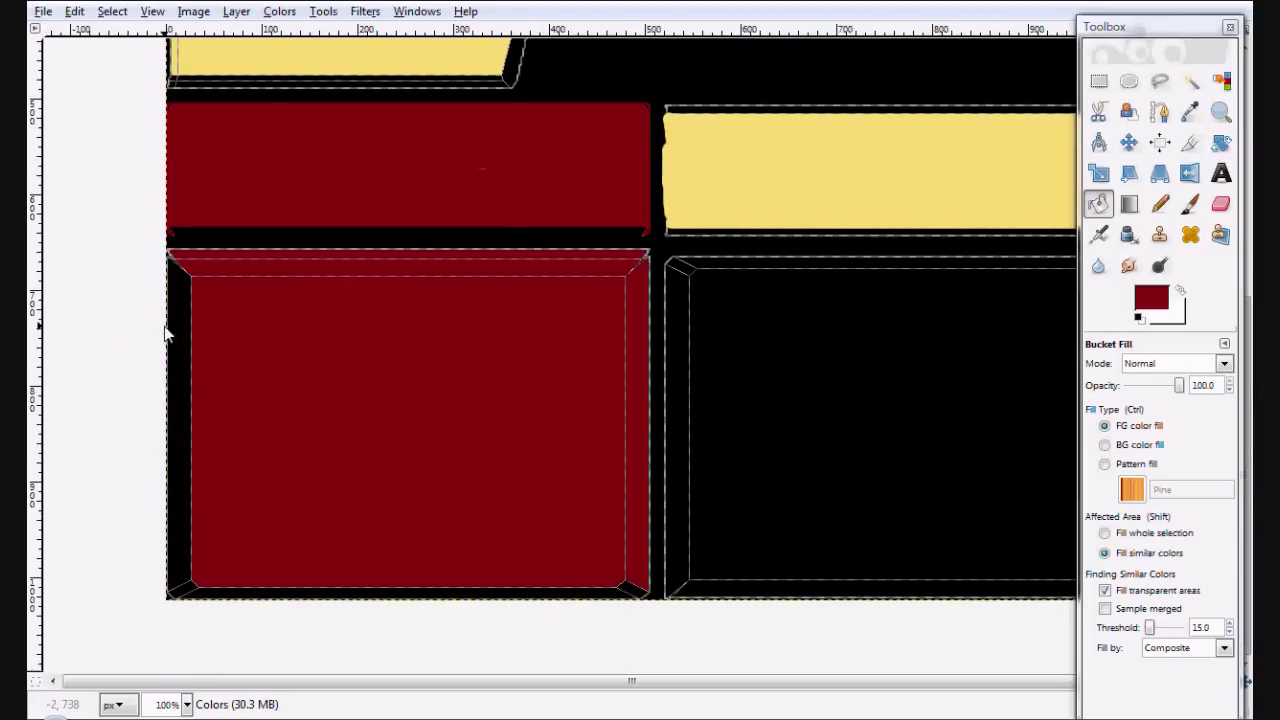
pyautogui.click(178, 334)
pyautogui.click(626, 592)
# Step: Fill the lower-right panel's interior and all four bevels solid dark red
pyautogui.hscroll(5, 949, 420)
pyautogui.click(830, 420)
pyautogui.click(600, 400)
pyautogui.click(826, 260)
pyautogui.click(376, 266)
pyautogui.click(486, 580)
pyautogui.click(1189, 204)
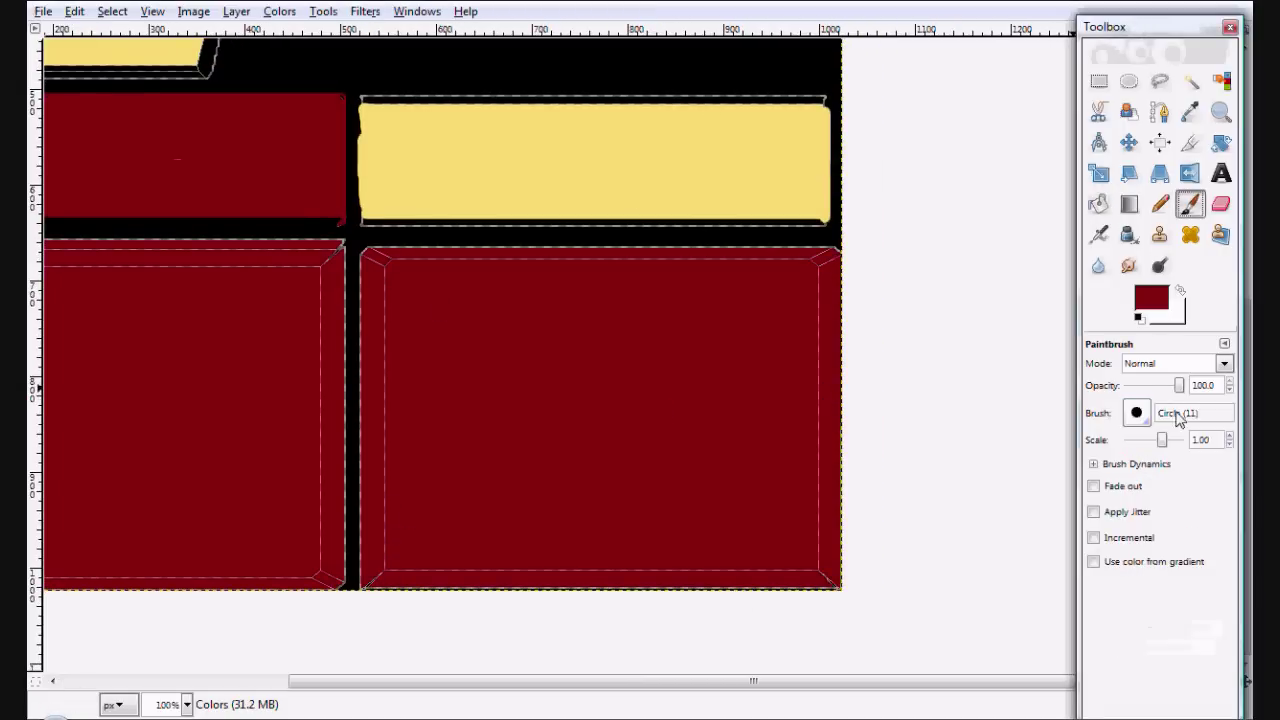
# Step: Set an orange foreground, brush scale 0.10, and zoom in between the two lower panels
pyautogui.click(1151, 297)
pyautogui.click(363, 206)
pyautogui.click(363, 280)
pyautogui.hscroll(-4, 1016, 404)
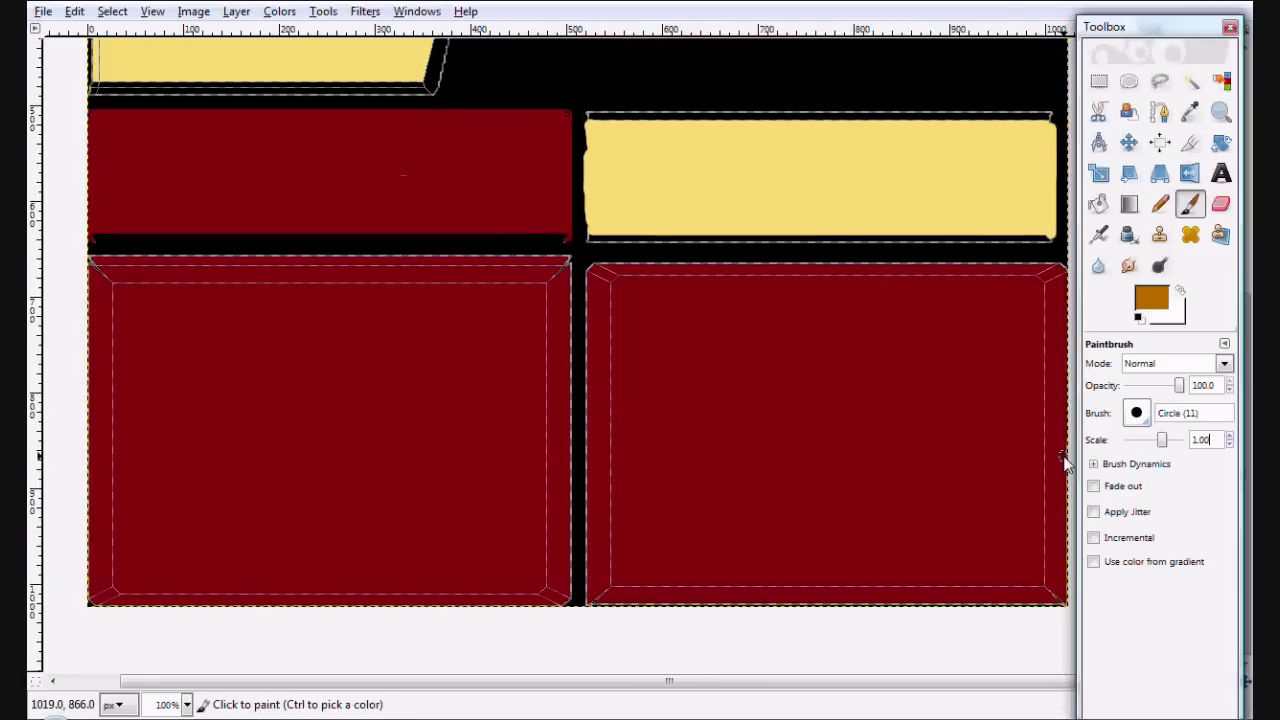
pyautogui.write('0.1')
pyautogui.press('Return')
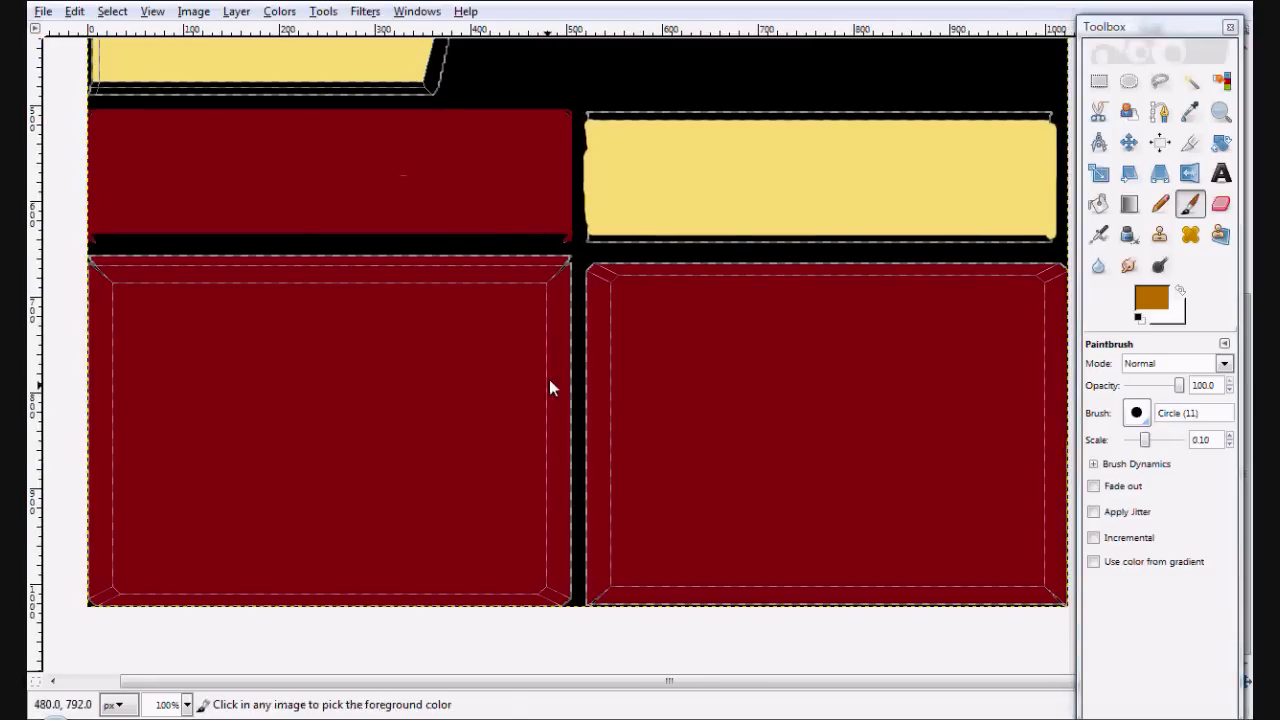
pyautogui.scroll(6, 549, 379)
pyautogui.scroll(-3, 609, 300)
pyautogui.scroll(-3, 609, 300)
pyautogui.press('z')
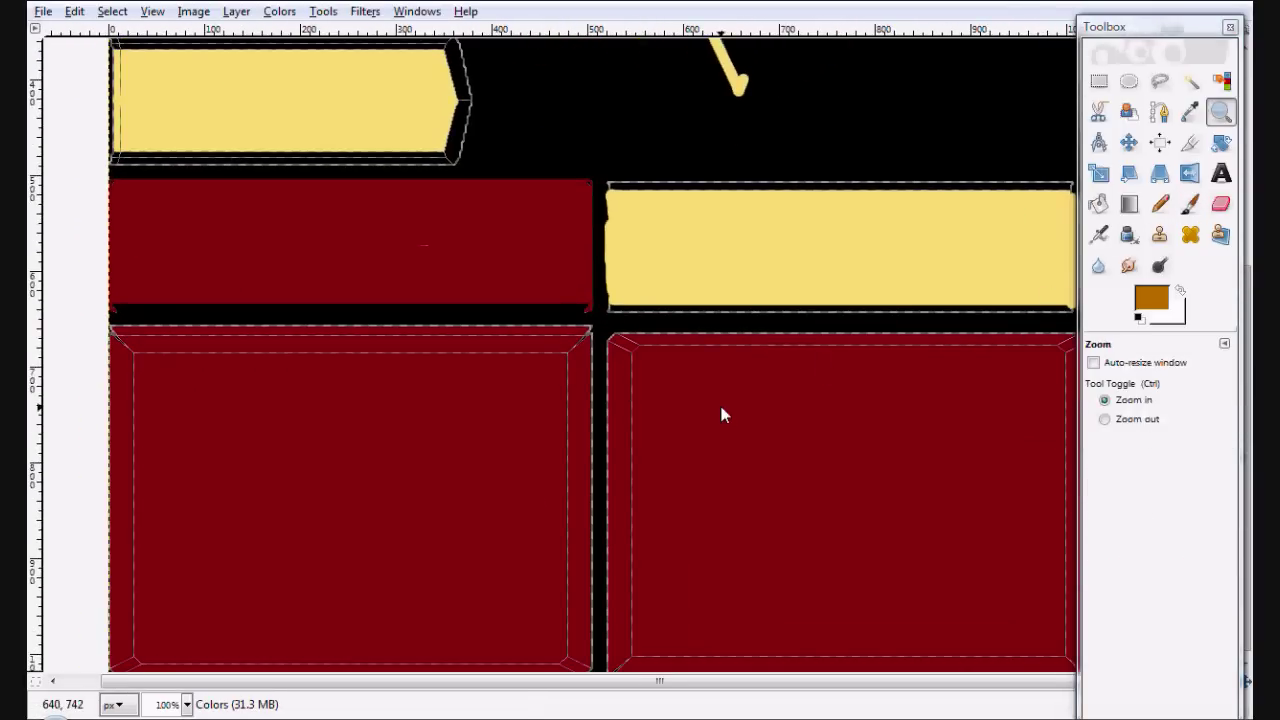
pyautogui.click(720, 405)
# Step: At brush scale 0.23, draw orange lines along the top-right corner and right inner bevel
pyautogui.press('p')
pyautogui.click(490, 325)
pyautogui.keyDown('shift'); pyautogui.click(527, 293); pyautogui.keyUp('shift')
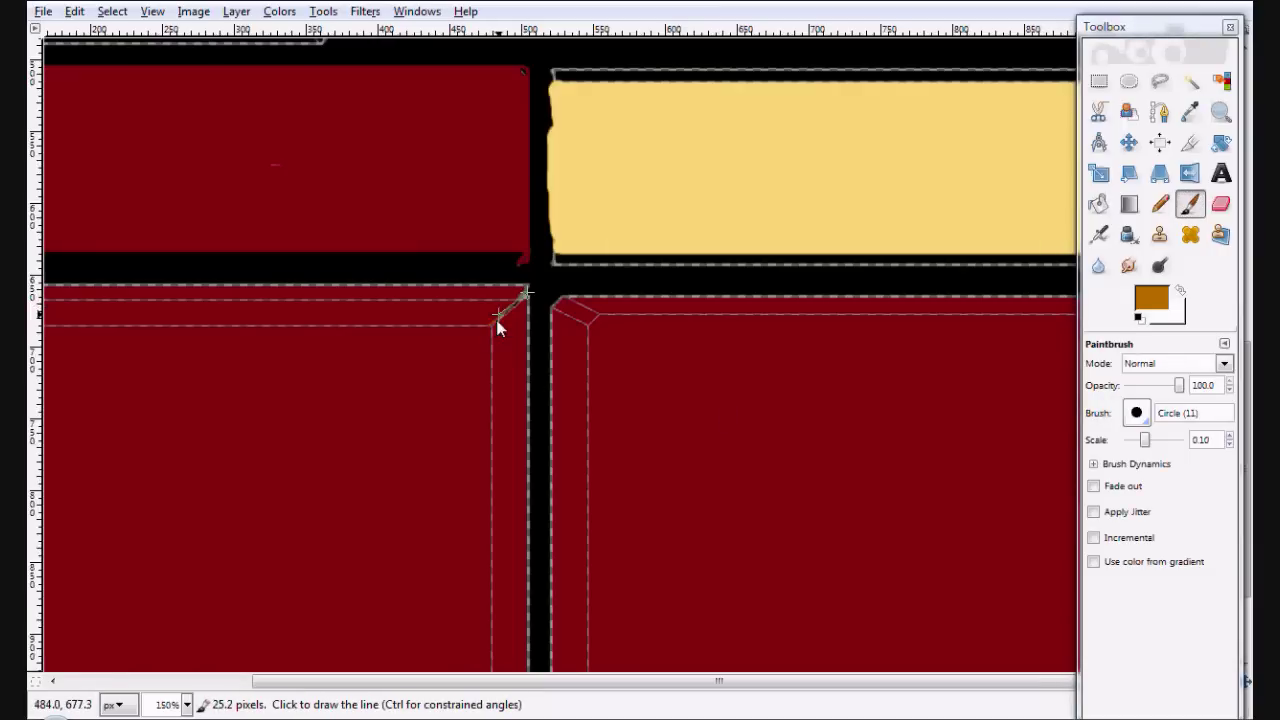
pyautogui.moveTo(1145, 440); pyautogui.dragTo(1151, 440)
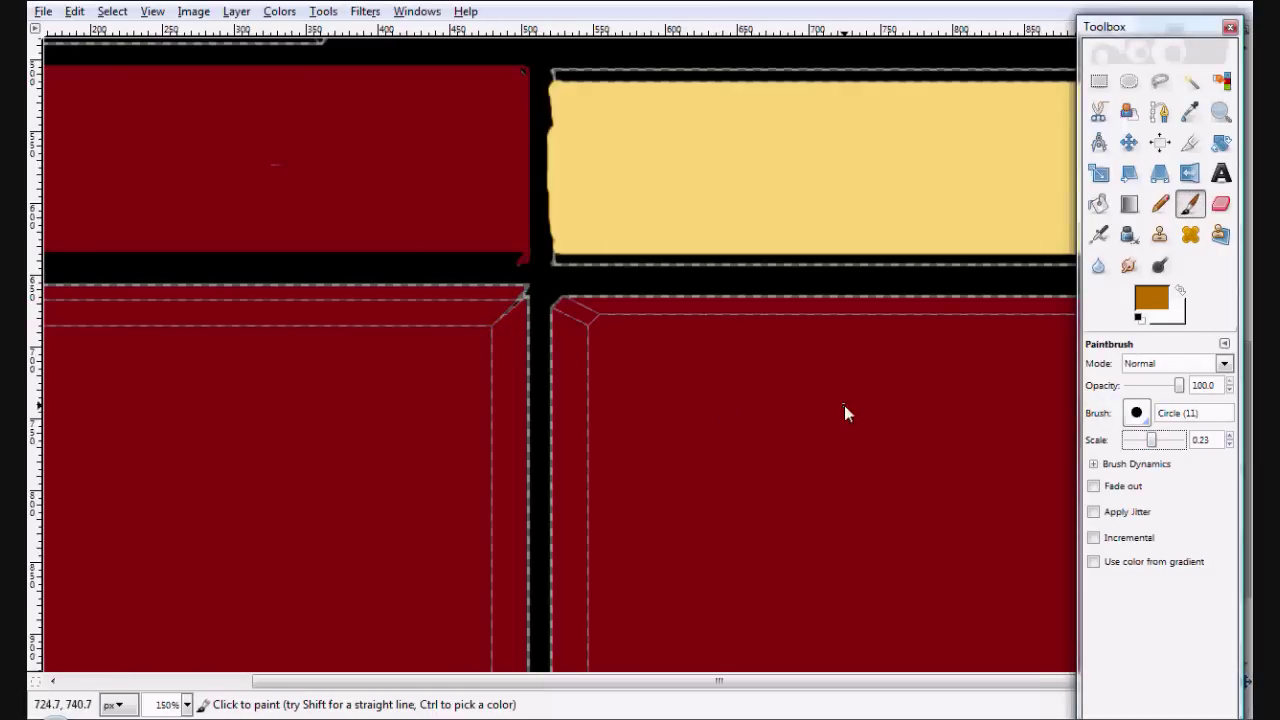
pyautogui.keyDown('shift'); pyautogui.click(490, 327); pyautogui.keyUp('shift')
pyautogui.scroll(-5, 520, 300)
pyautogui.hscroll(-1, 520, 300)
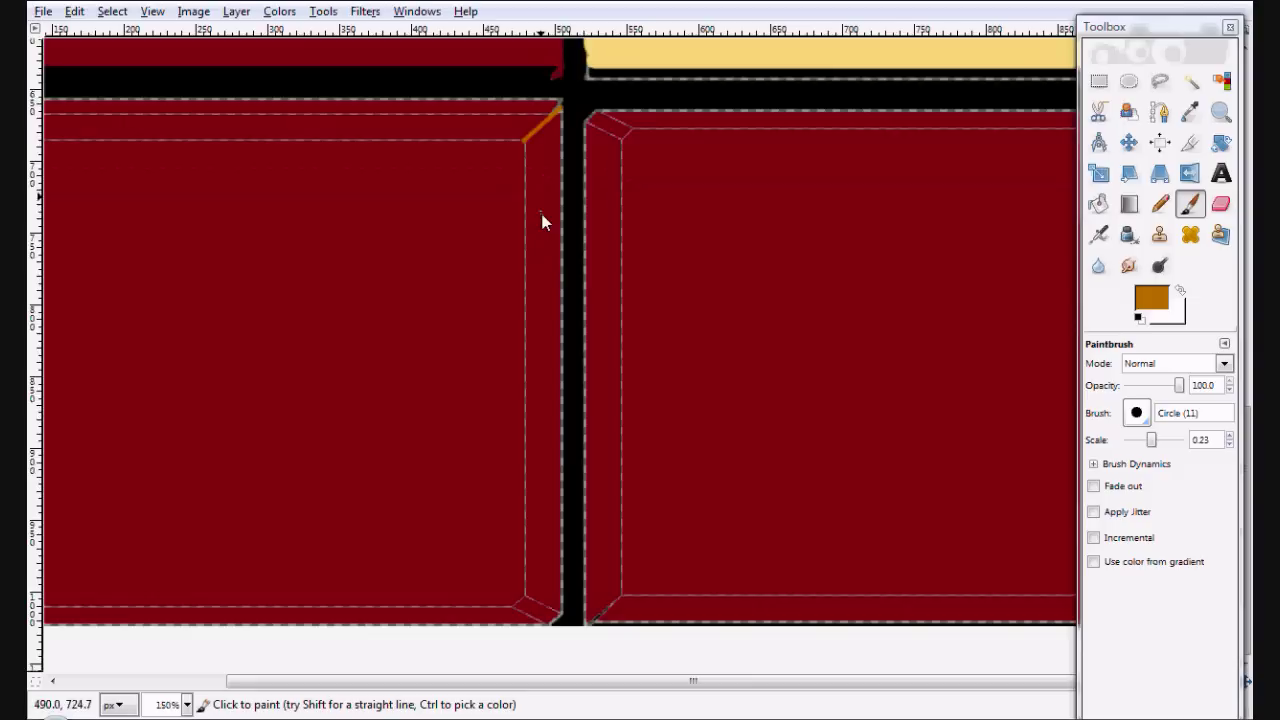
pyautogui.keyDown('shift'); pyautogui.click(521, 596); pyautogui.keyUp('shift')
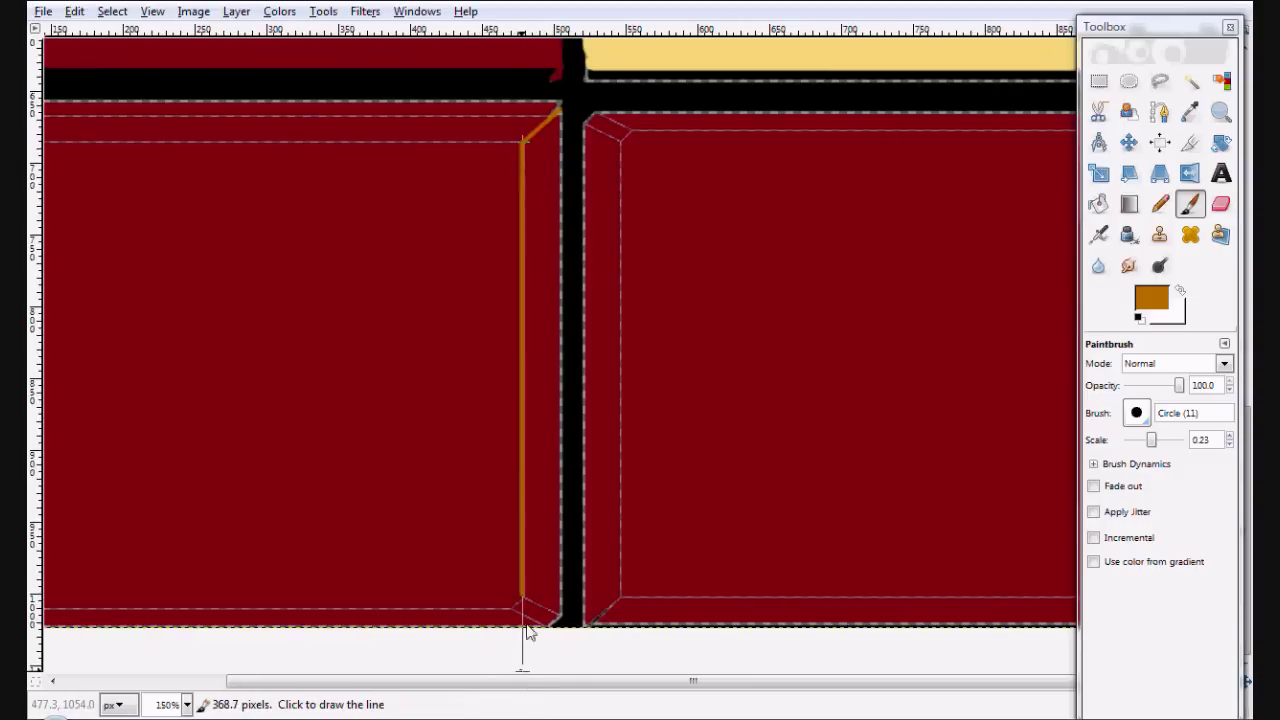
pyautogui.keyDown('shift'); pyautogui.click(560, 620); pyautogui.keyUp('shift')
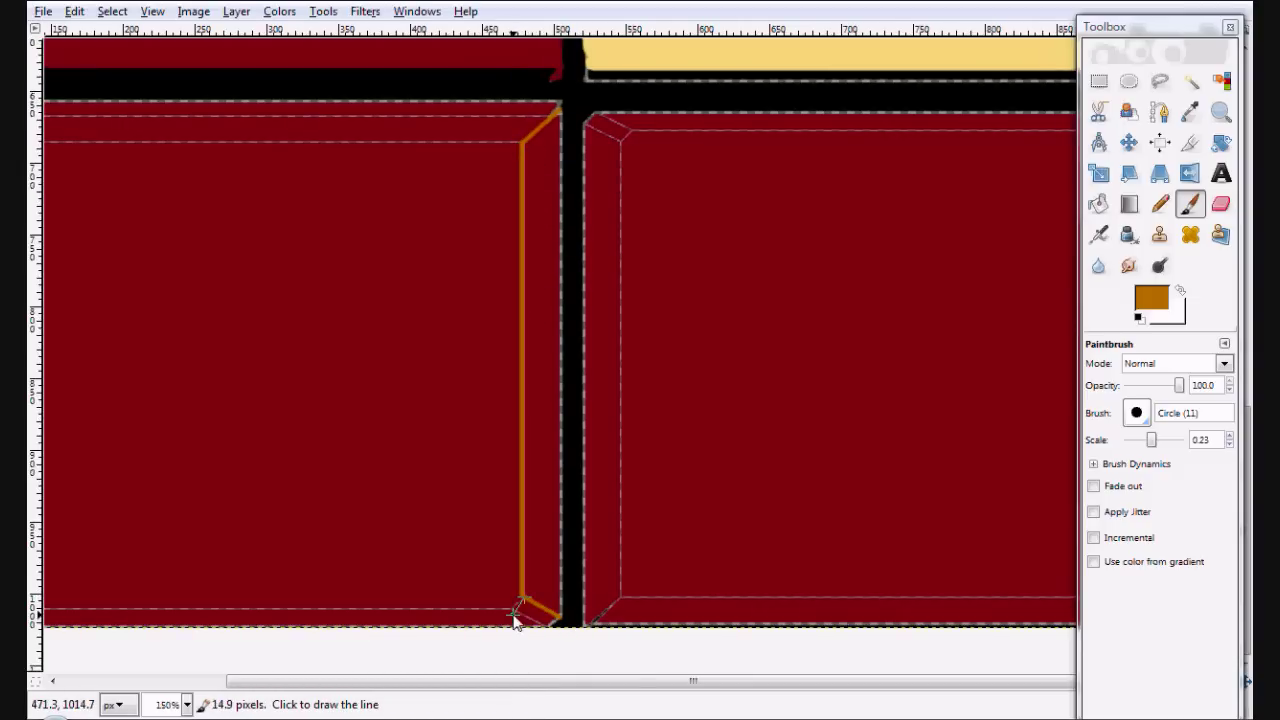
# Step: Draw orange lines along the bottom, left bevel, top-left corner and top edge, then reselect dark red
pyautogui.keyDown('shift'); pyautogui.click(552, 624); pyautogui.keyUp('shift')
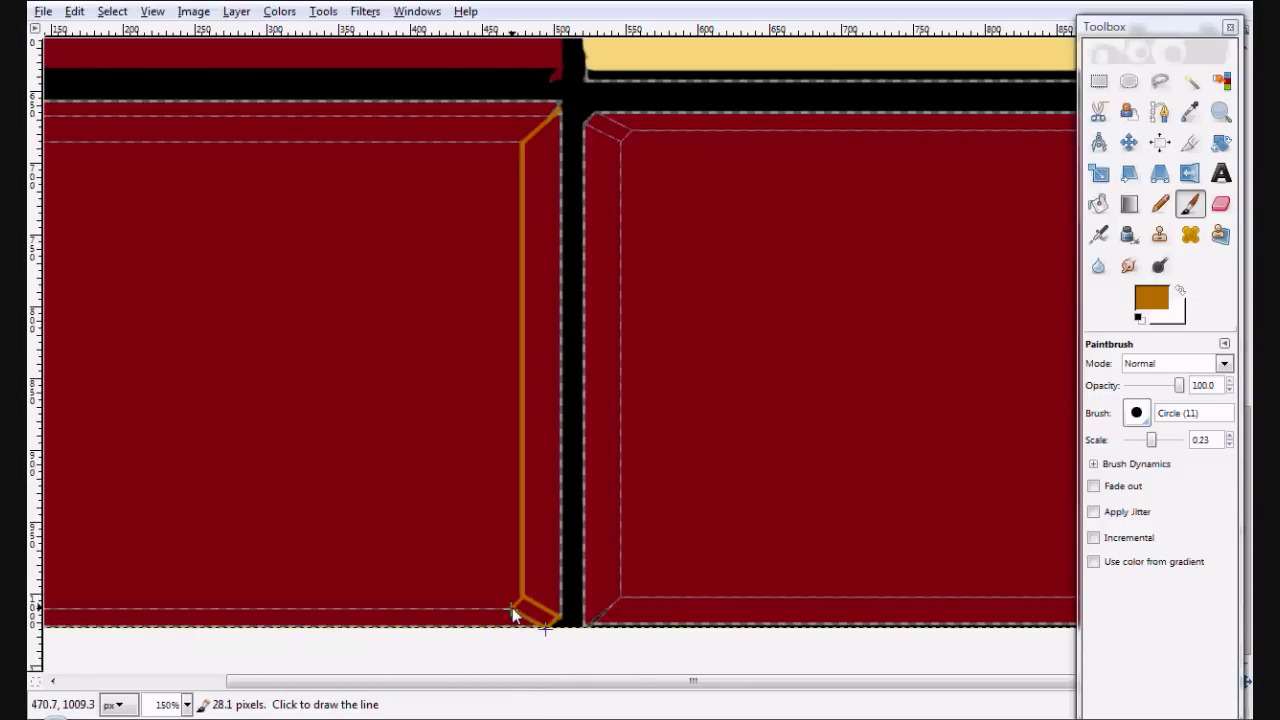
pyautogui.hscroll(-5, 760, 603)
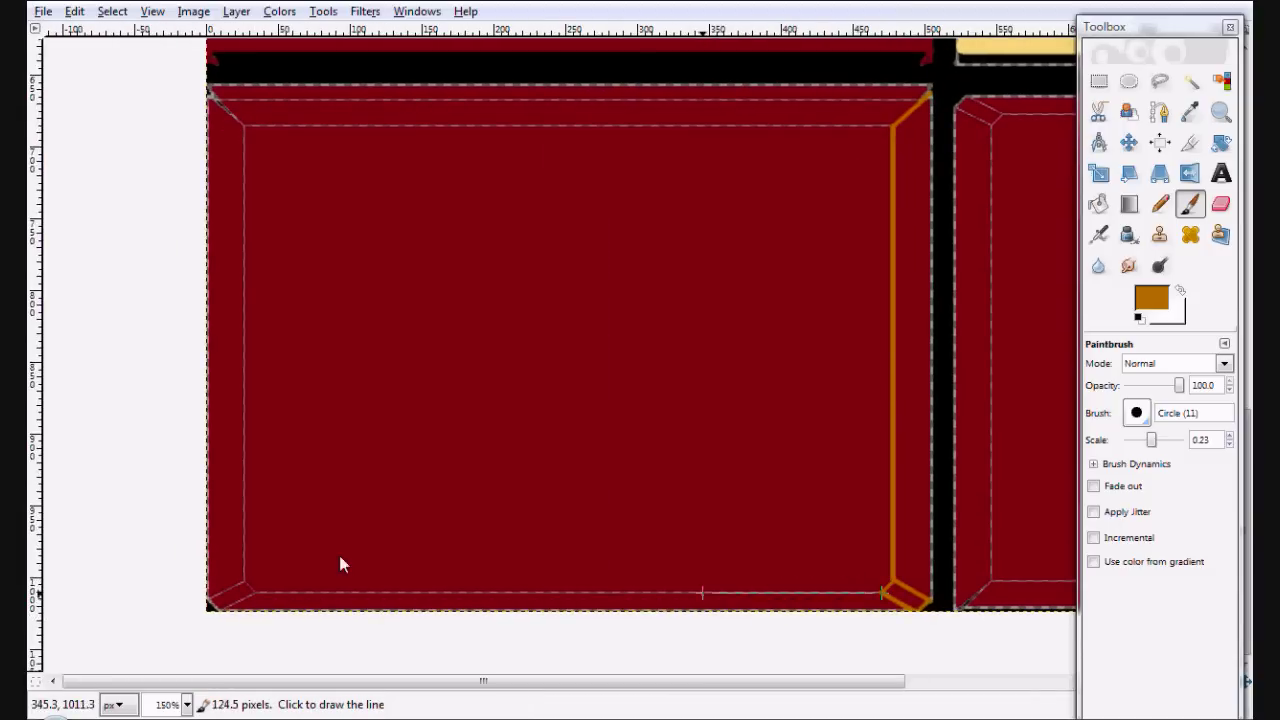
pyautogui.keyDown('shift'); pyautogui.click(259, 596); pyautogui.keyUp('shift')
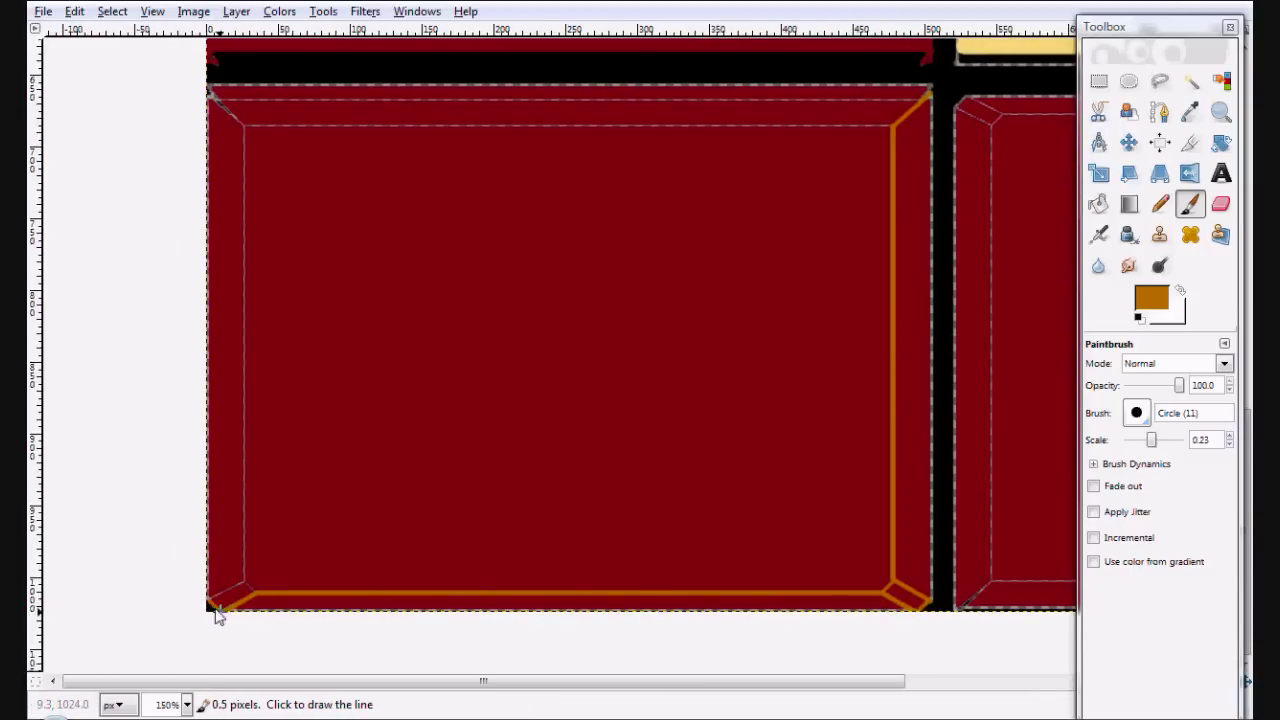
pyautogui.keyDown('shift'); pyautogui.click(242, 125); pyautogui.keyUp('shift')
pyautogui.keyDown('shift'); pyautogui.click(210, 95); pyautogui.keyUp('shift')
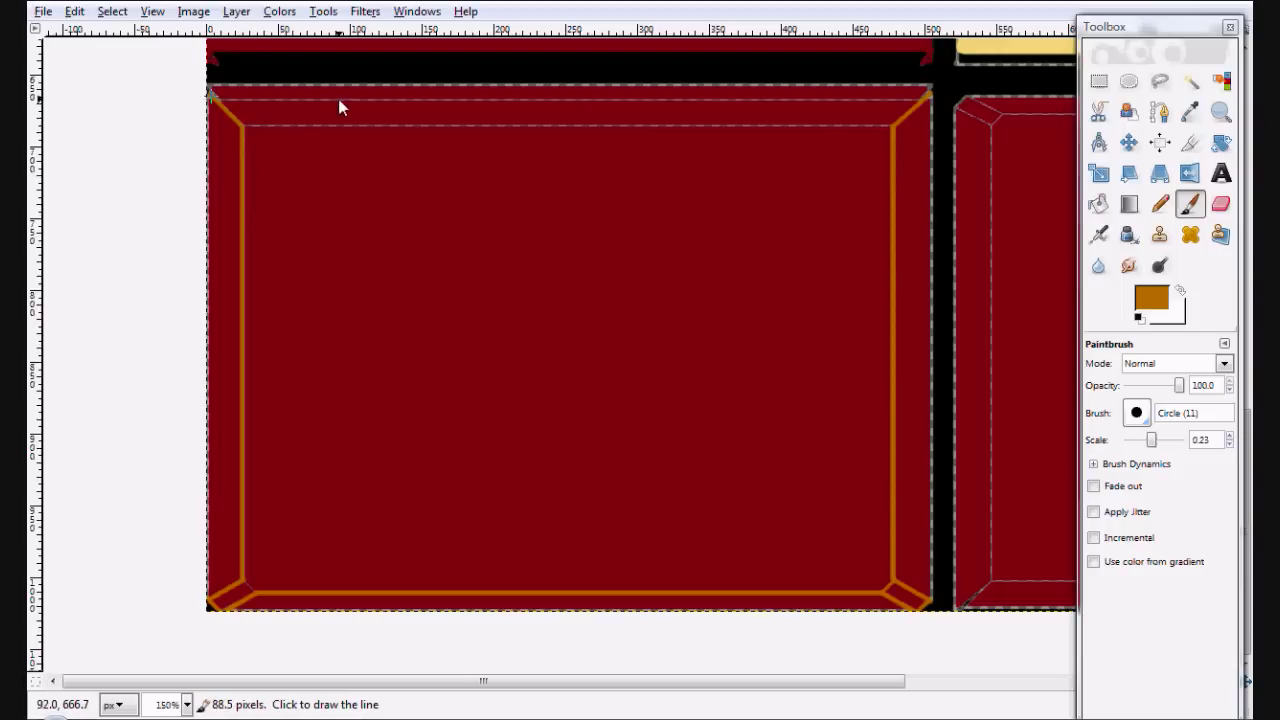
pyautogui.keyDown('shift'); pyautogui.click(928, 97); pyautogui.keyUp('shift')
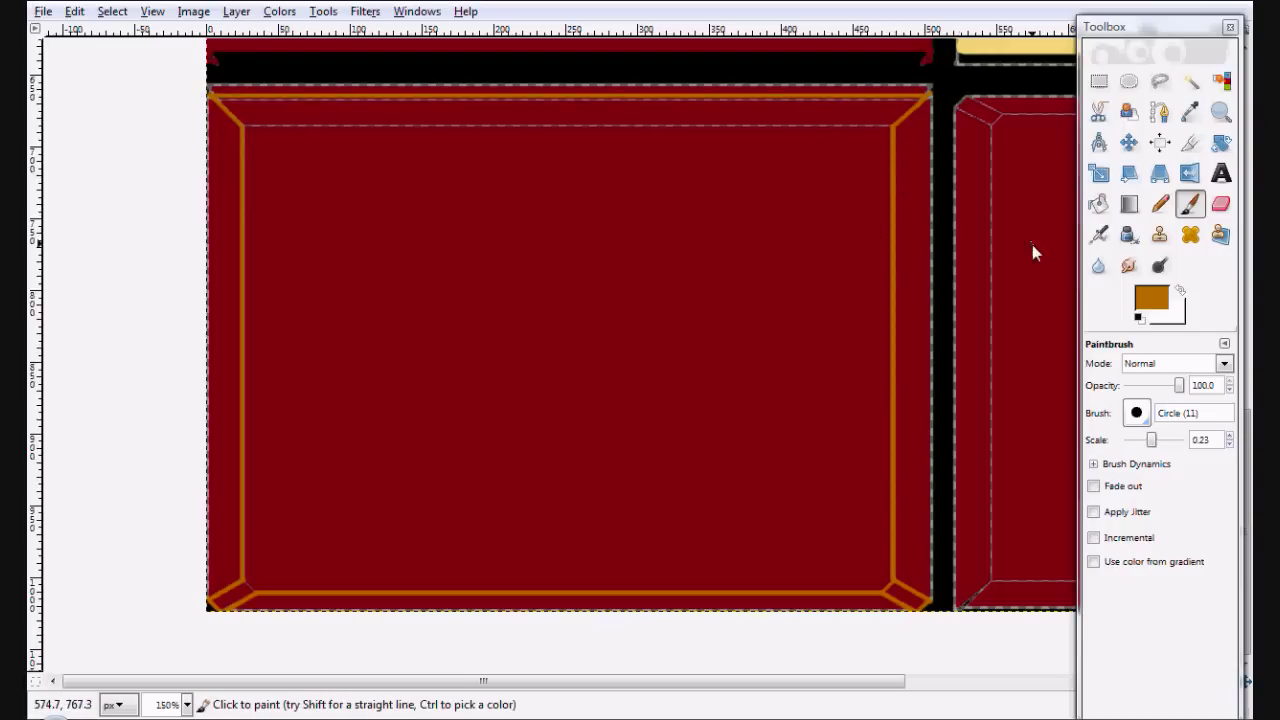
pyautogui.hscroll(3, 1032, 244)
pyautogui.click(1158, 300)
pyautogui.click(320, 206)
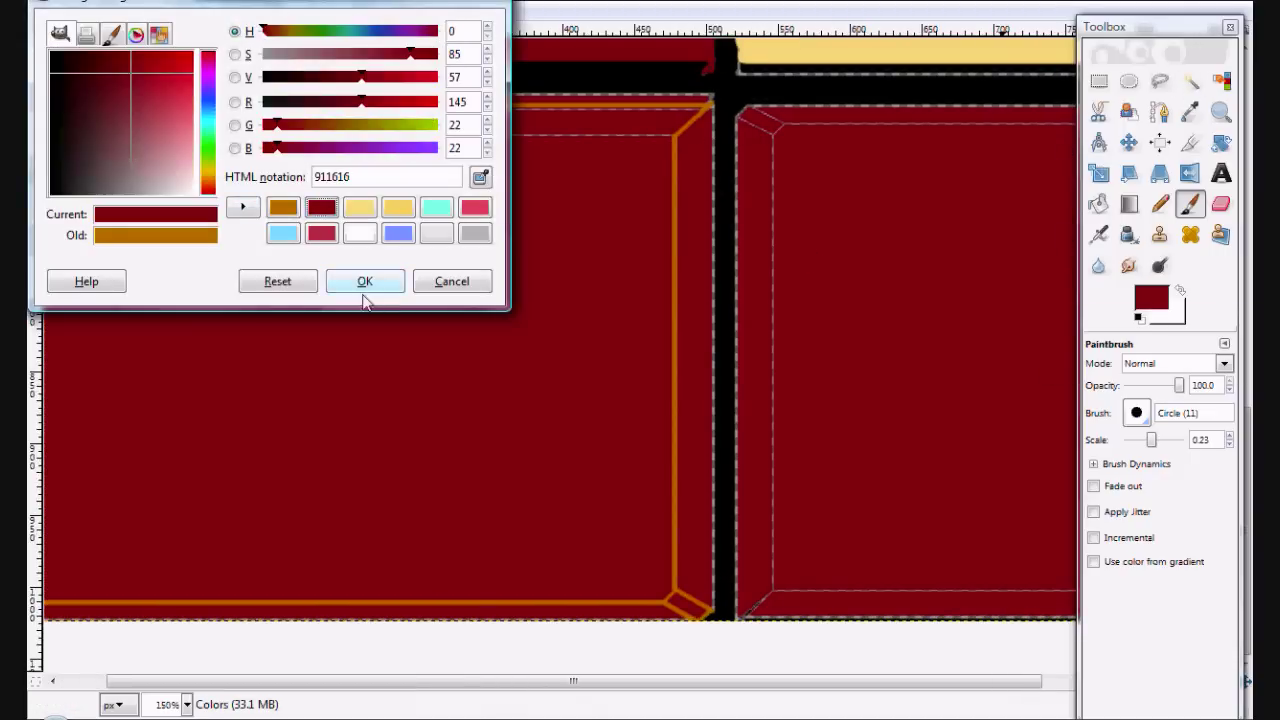
# Step: With dark red and brush scale 0.46, paint a line over the lower-right panel's top bevel marks
pyautogui.click(363, 280)
pyautogui.hotkey('shift', 'b')
pyautogui.scroll(1, 729, 326)
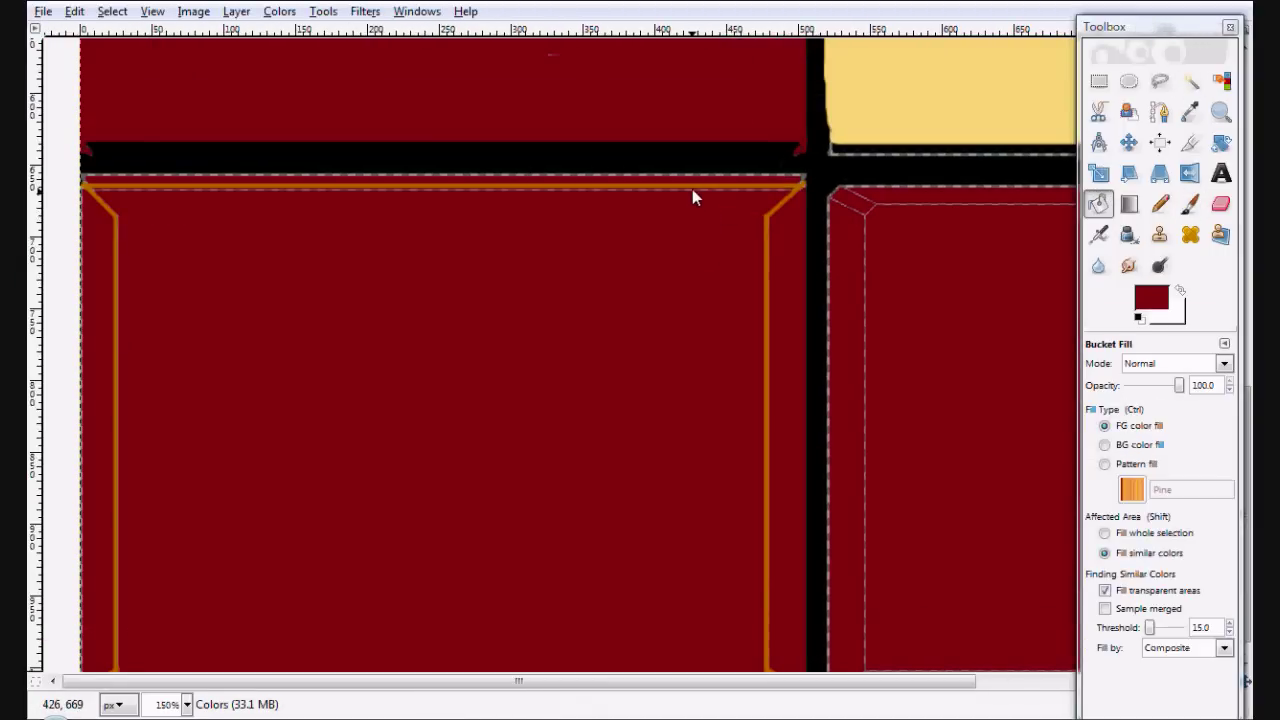
pyautogui.hscroll(2, 690, 170)
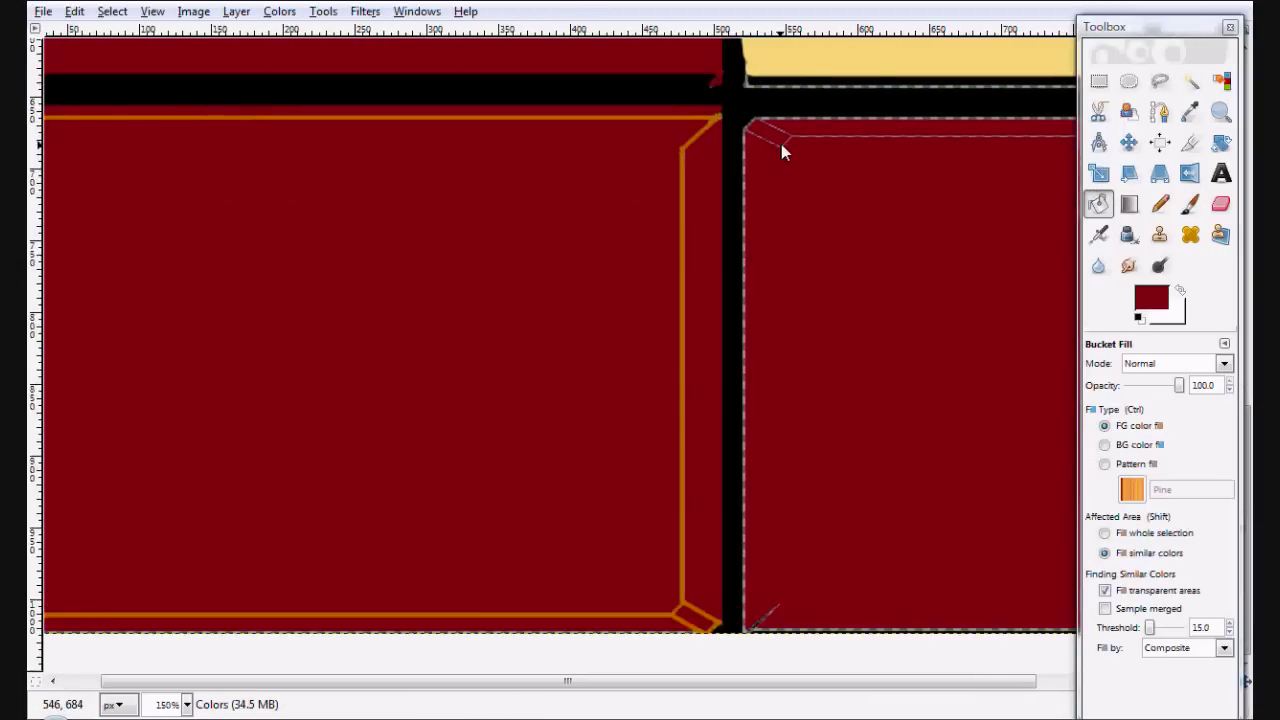
pyautogui.hscroll(2, 739, 206)
pyautogui.scroll(1, 676, 170)
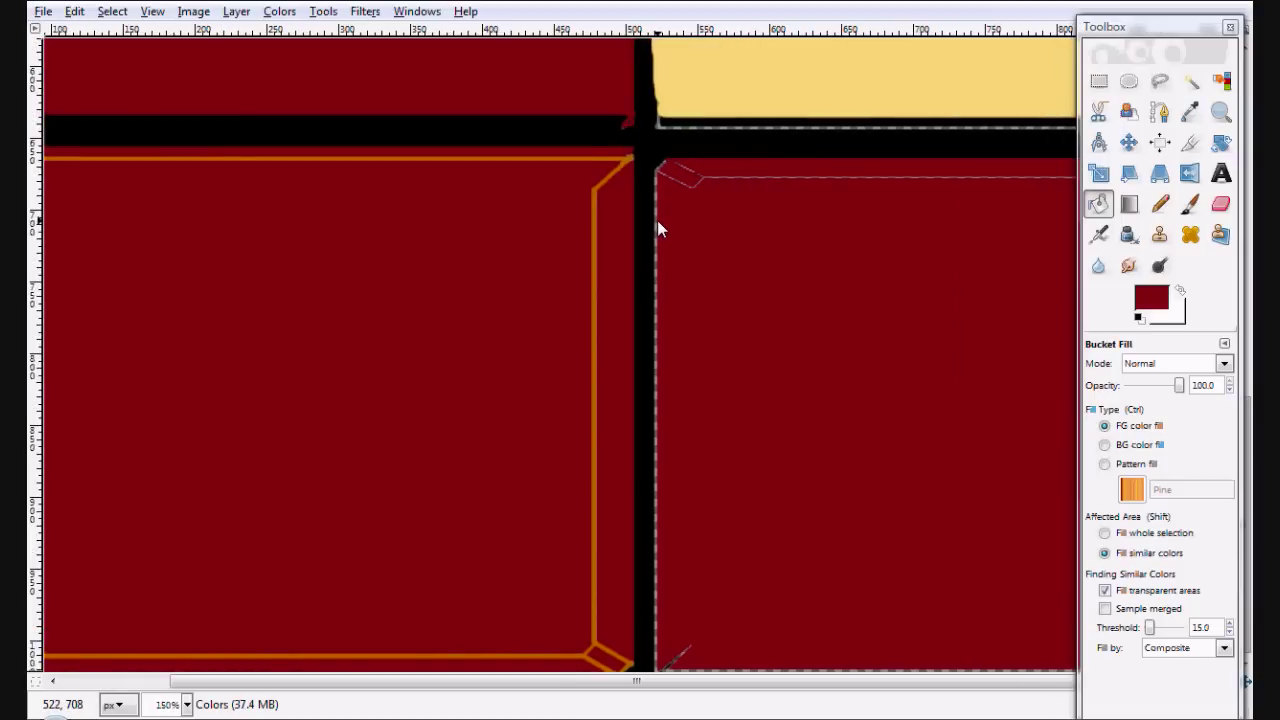
pyautogui.scroll(-4, 660, 300)
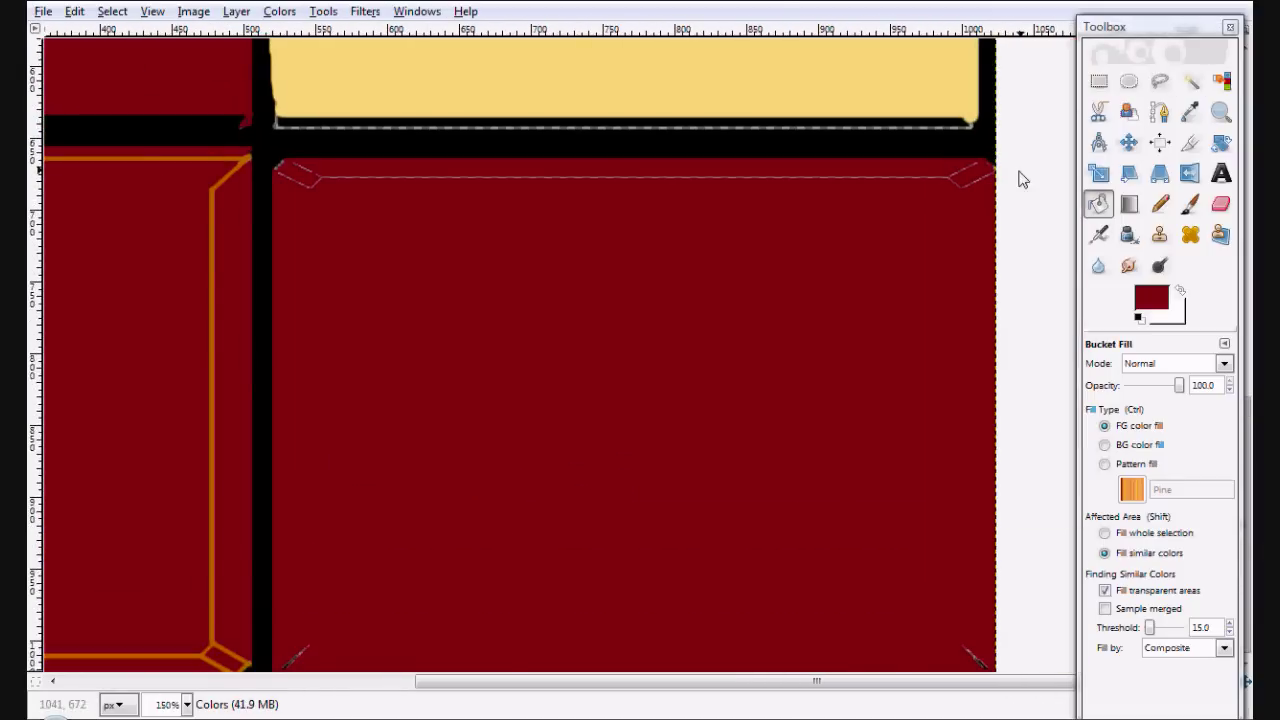
pyautogui.press('p')
pyautogui.click(1166, 441)
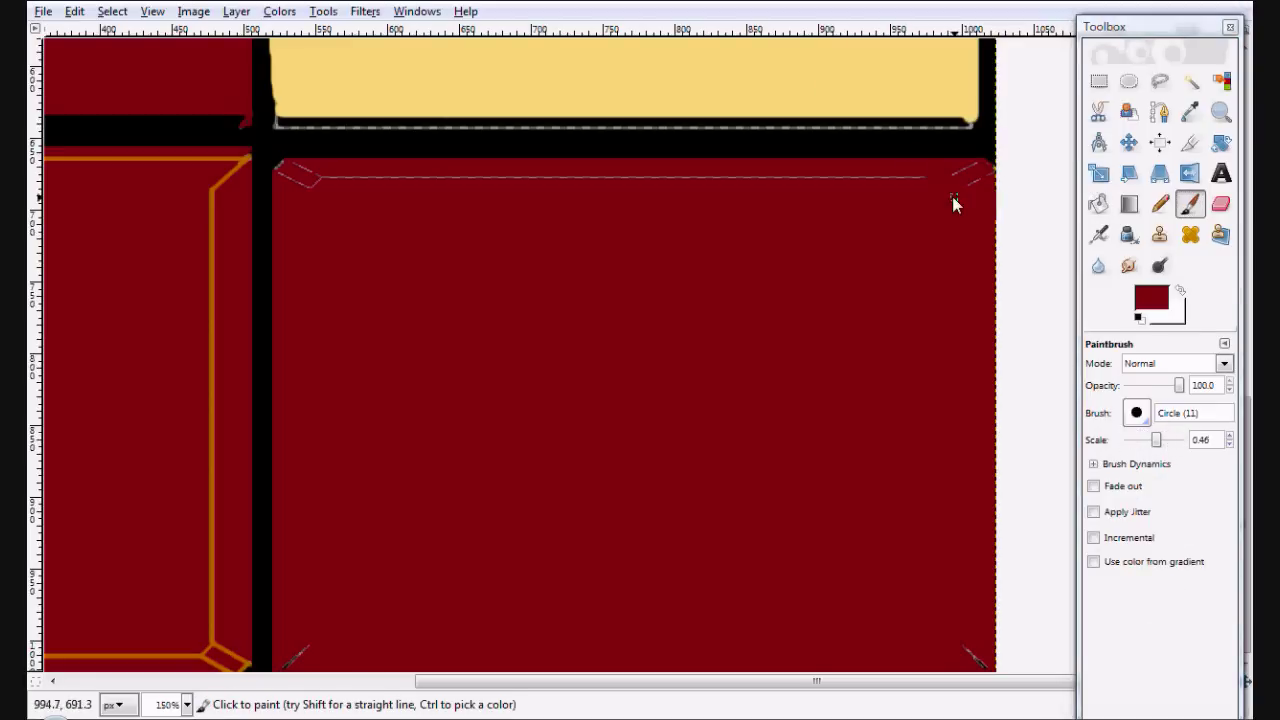
pyautogui.keyDown('shift'); pyautogui.click(921, 178); pyautogui.keyUp('shift')
pyautogui.keyDown('shift'); pyautogui.click(313, 178); pyautogui.keyUp('shift')
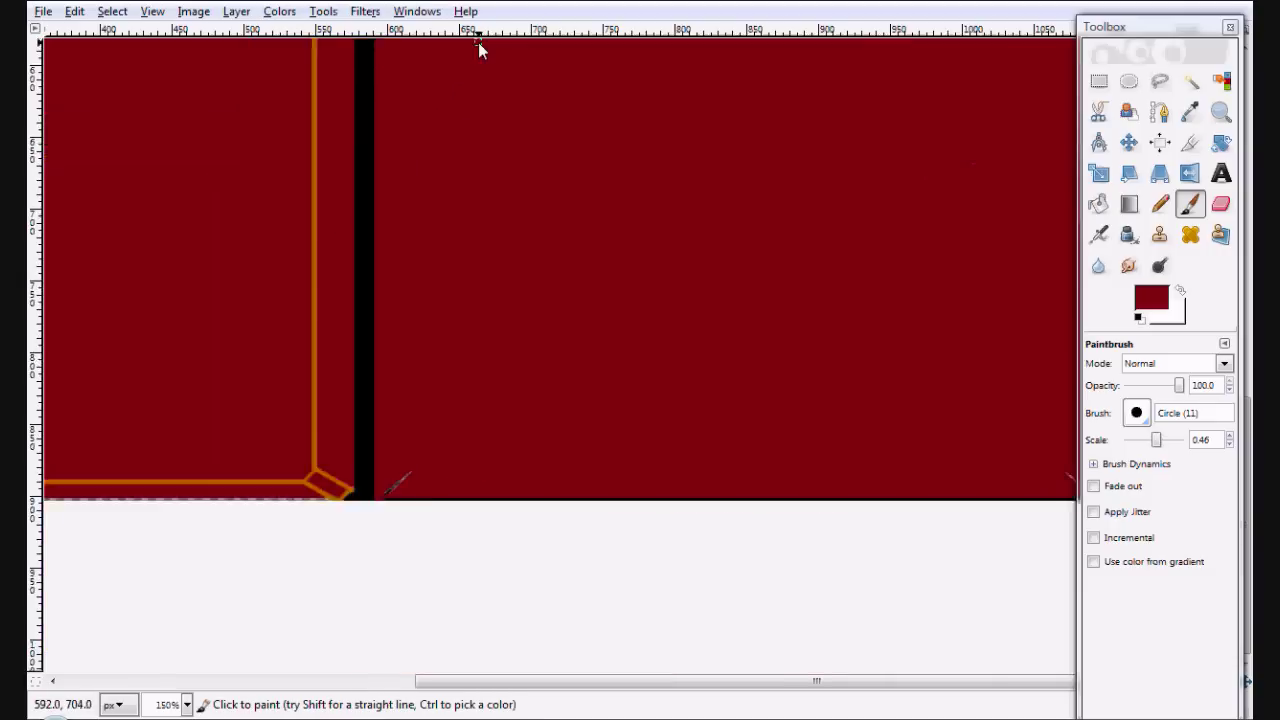
pyautogui.scroll(5, 473, 469)
pyautogui.scroll(5, 473, 478)
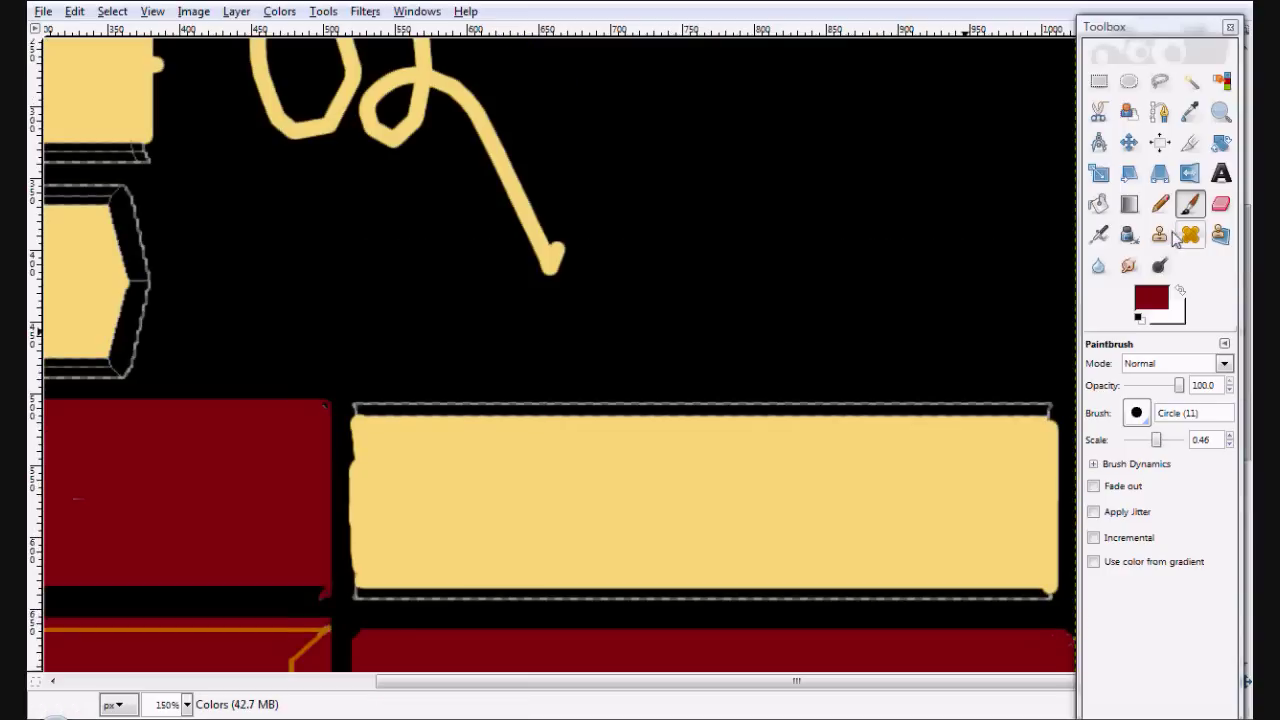
# Step: Bucket-fill the black gap around the yellow bar with dark red
pyautogui.hotkey('shift', 'b')
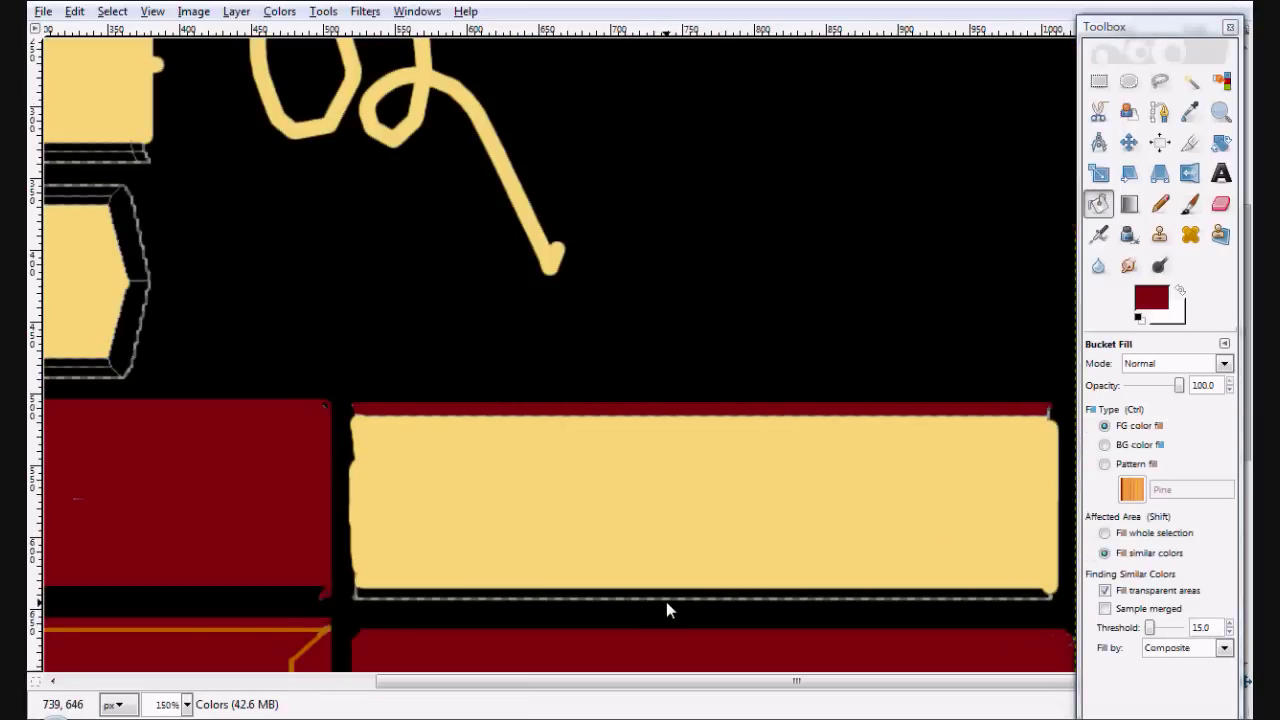
pyautogui.click(666, 596)
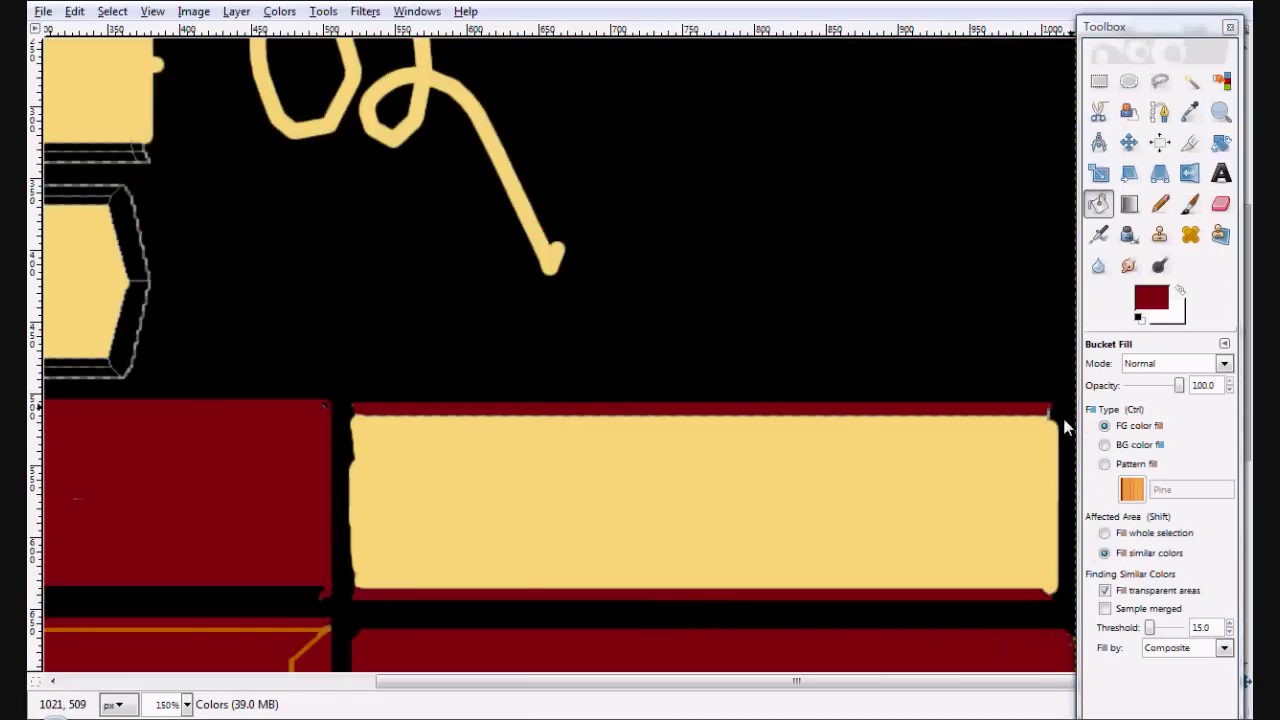
pyautogui.scroll(-1, 853, 403)
pyautogui.hscroll(-1, 853, 403)
pyautogui.hscroll(-3, 853, 403)
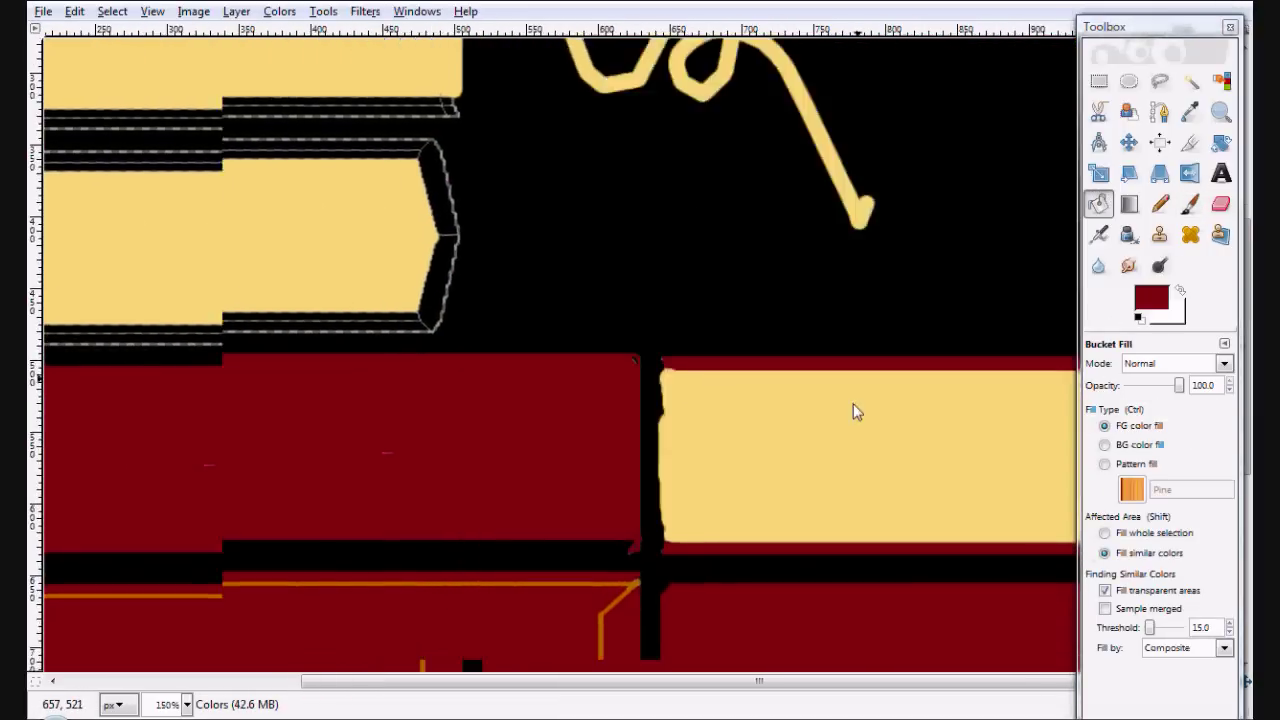
pyautogui.hscroll(-1, 481, 467)
pyautogui.hscroll(-3, 860, 400)
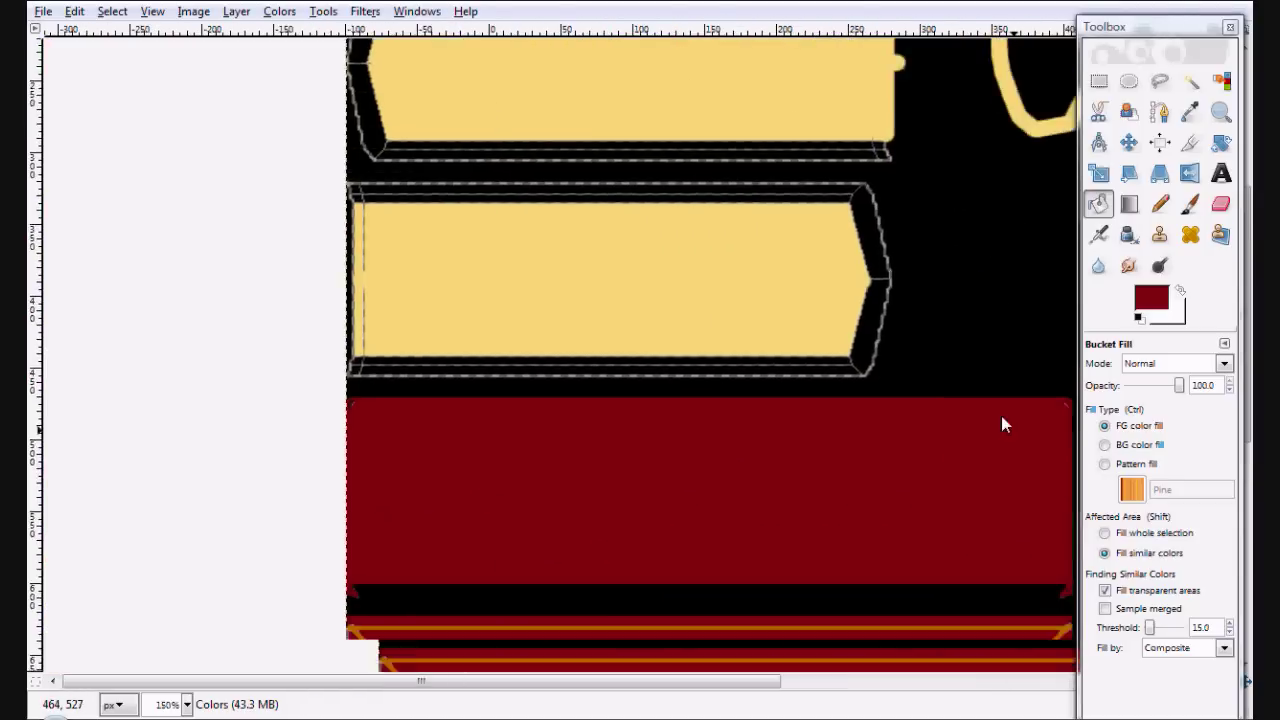
pyautogui.press('p')
pyautogui.scroll(3, 968, 373)
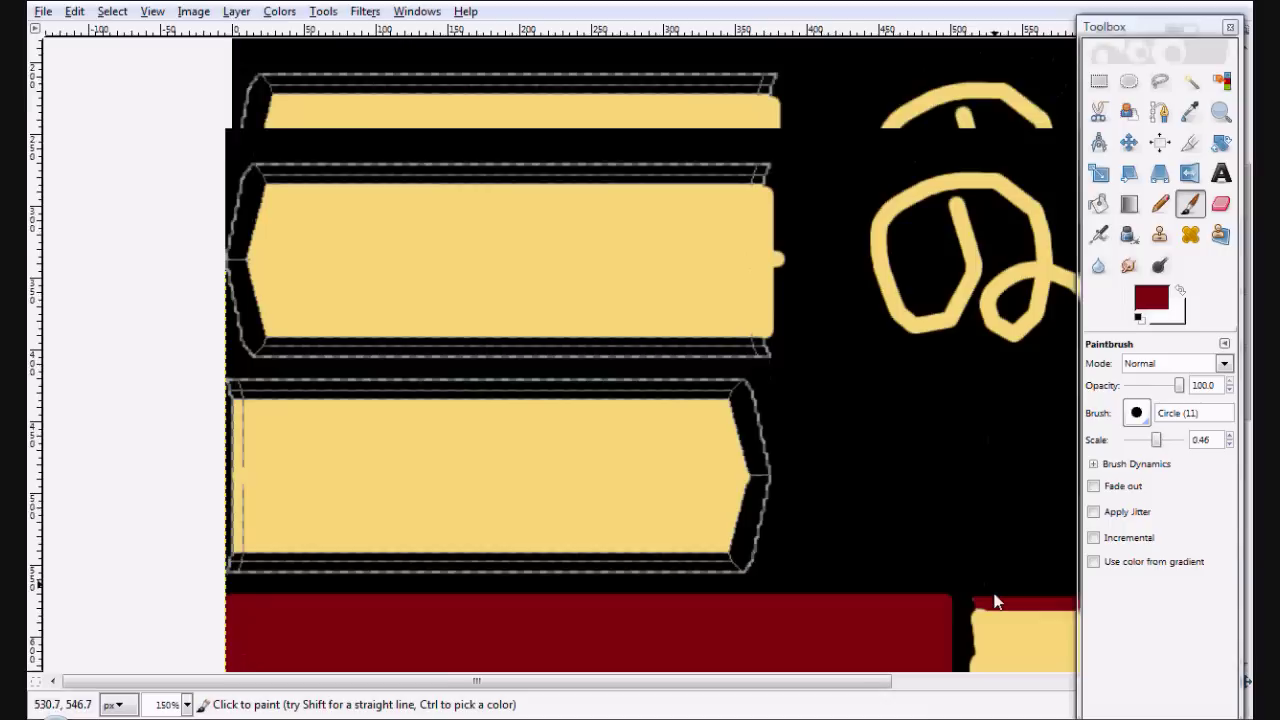
pyautogui.hotkey('shift', 'b')
# Step: Fill the lower page bar's top, right and bottom edges dark red, painting its slanted right edge
pyautogui.click(700, 391)
pyautogui.click(750, 400)
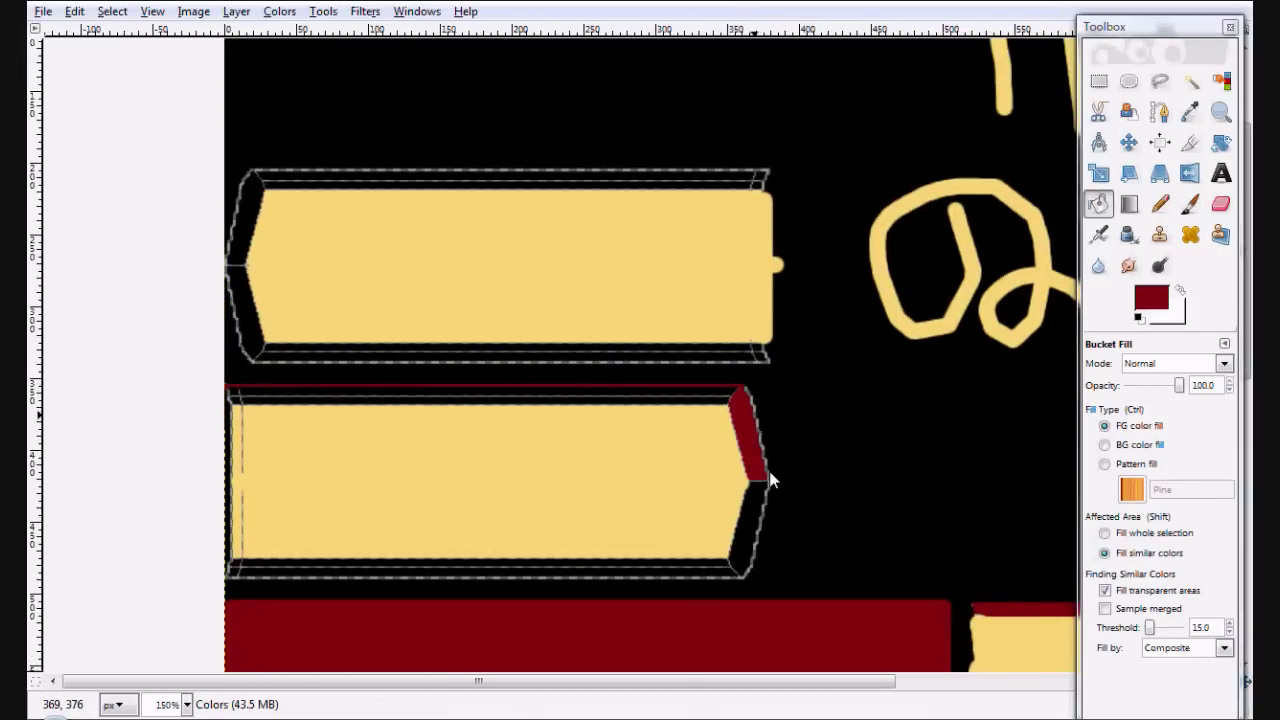
pyautogui.click(735, 571)
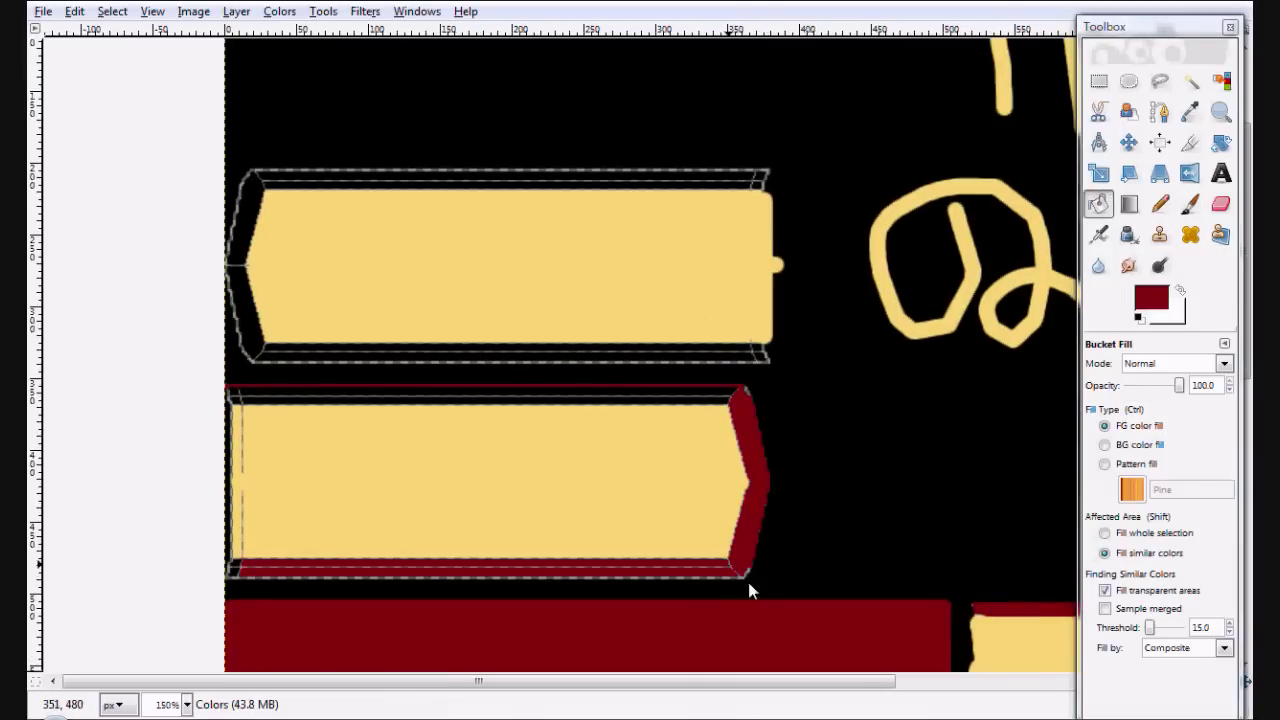
pyautogui.scroll(-1, 748, 582)
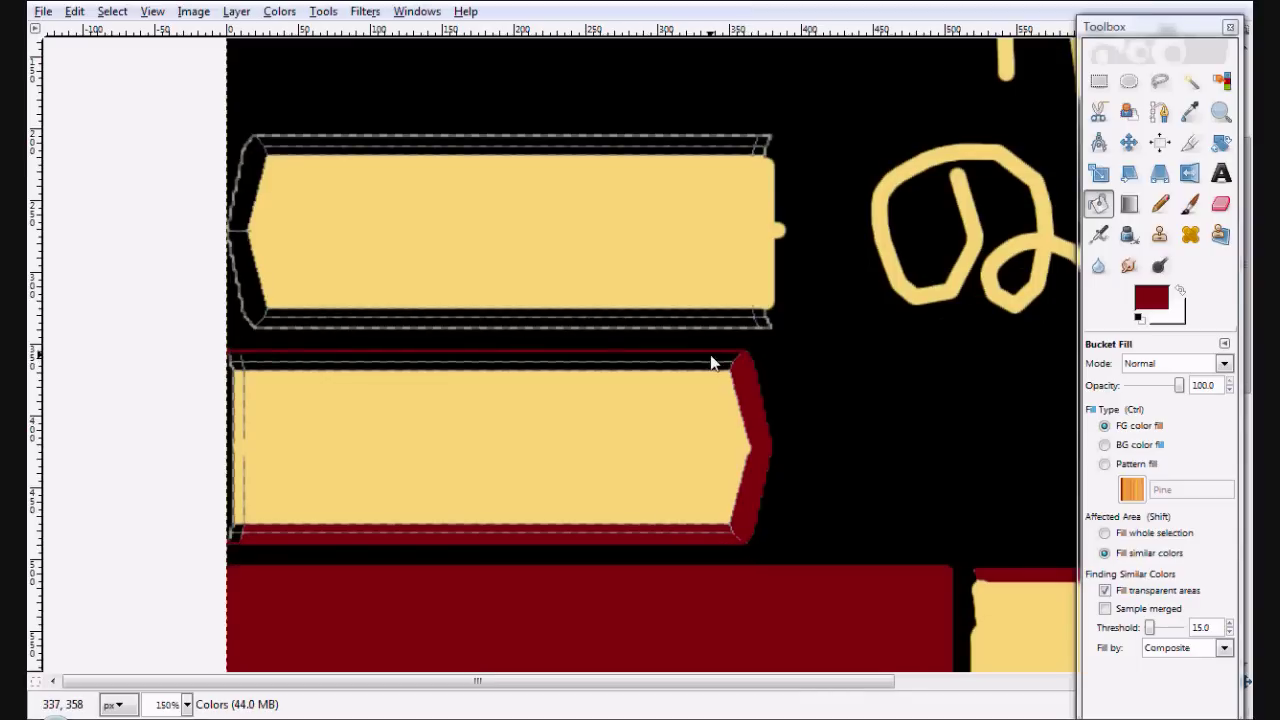
pyautogui.click(748, 358)
pyautogui.hscroll(-2, 757, 357)
pyautogui.press('ctrl')
pyautogui.click(297, 511)
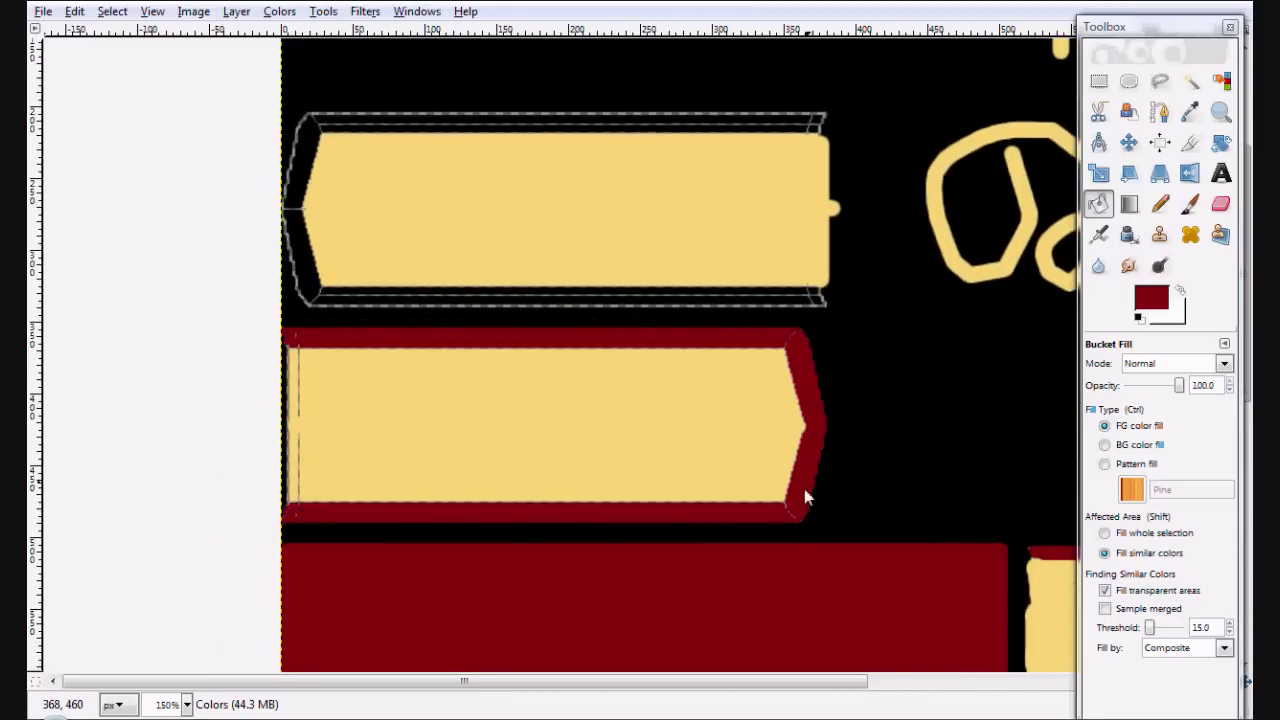
pyautogui.press('p')
pyautogui.moveTo(791, 519); pyautogui.dragTo(799, 406)
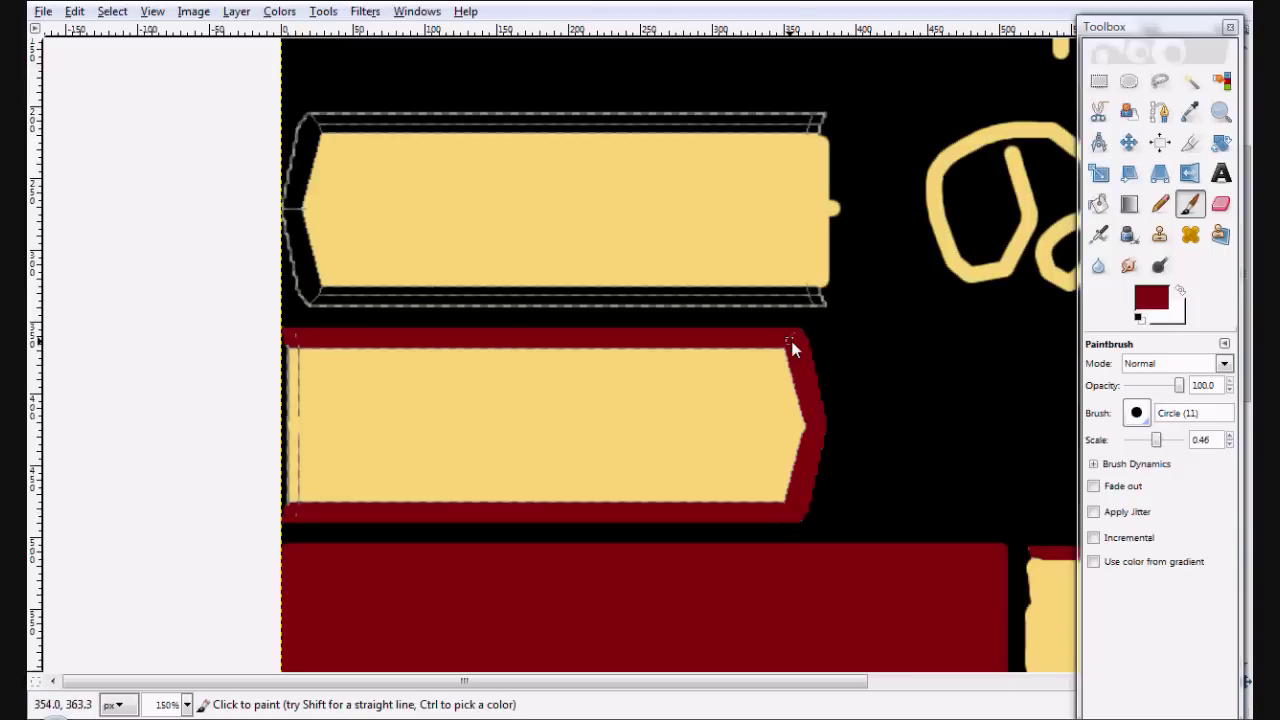
# Step: Fill the upper page bar's top, slanted left and bottom edges dark red
pyautogui.hotkey('shift', 'b')
pyautogui.scroll(2, 565, 360)
pyautogui.click(830, 190)
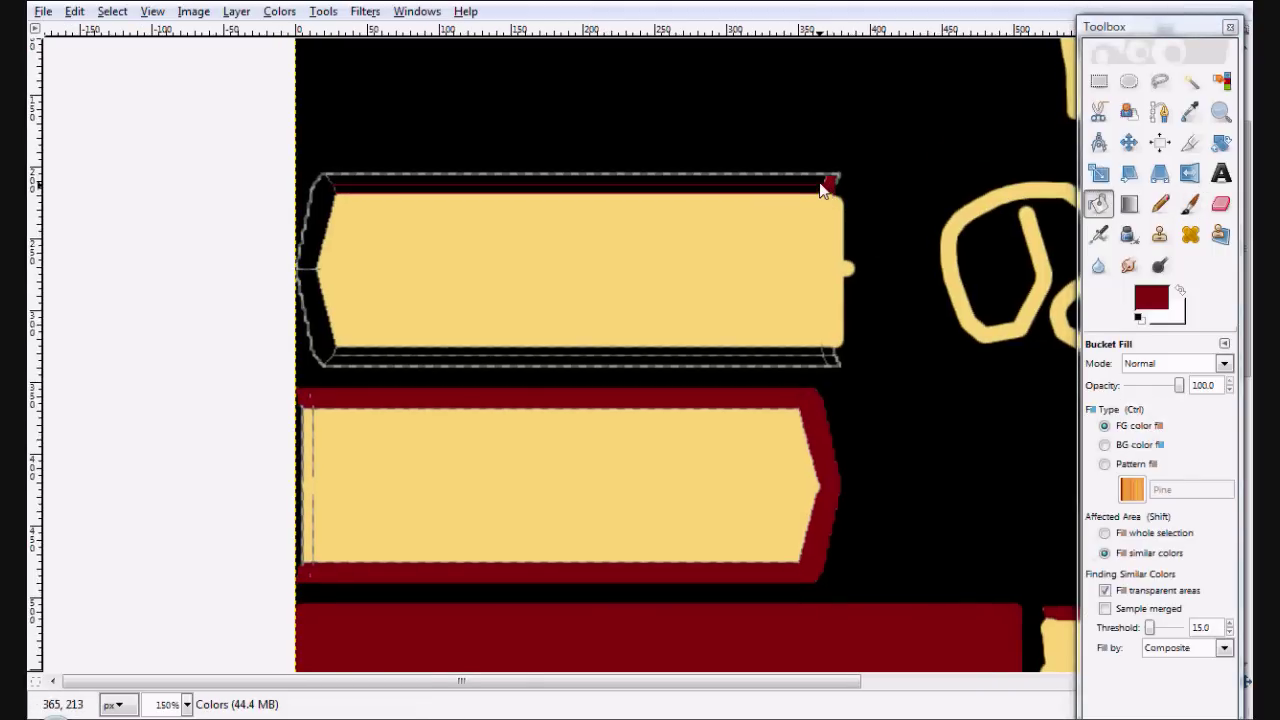
pyautogui.click(823, 178)
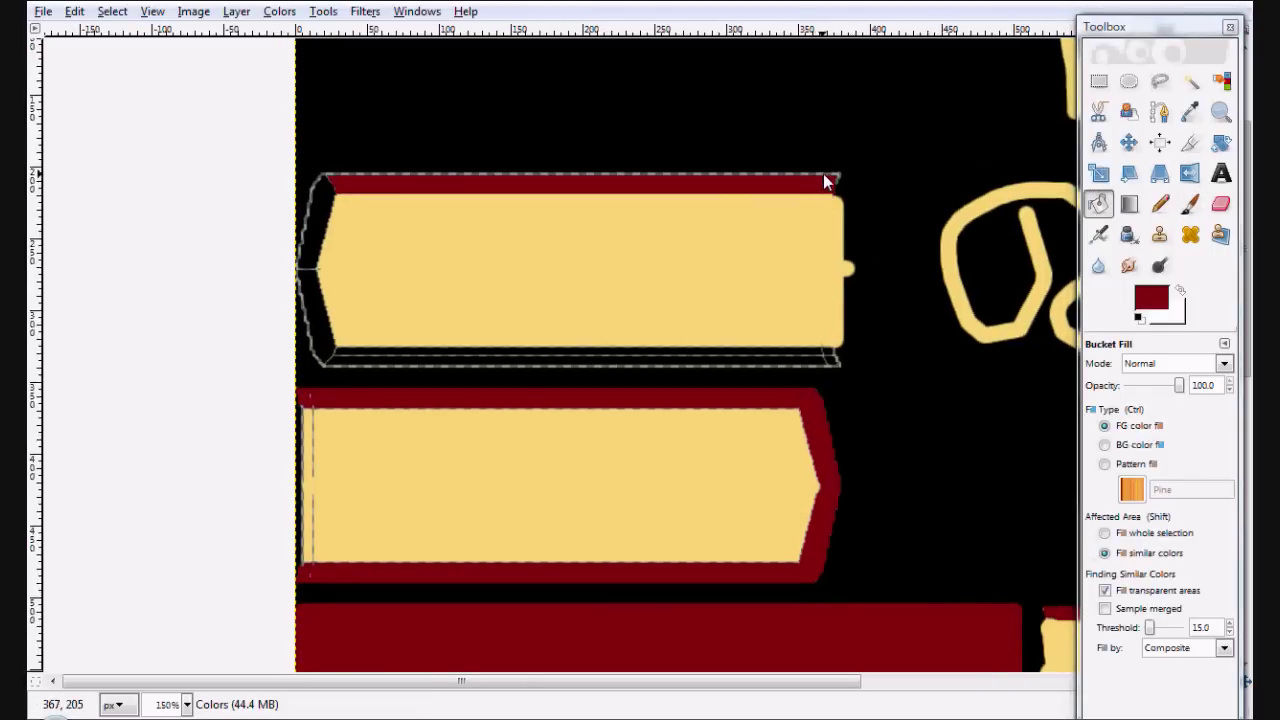
pyautogui.click(306, 248)
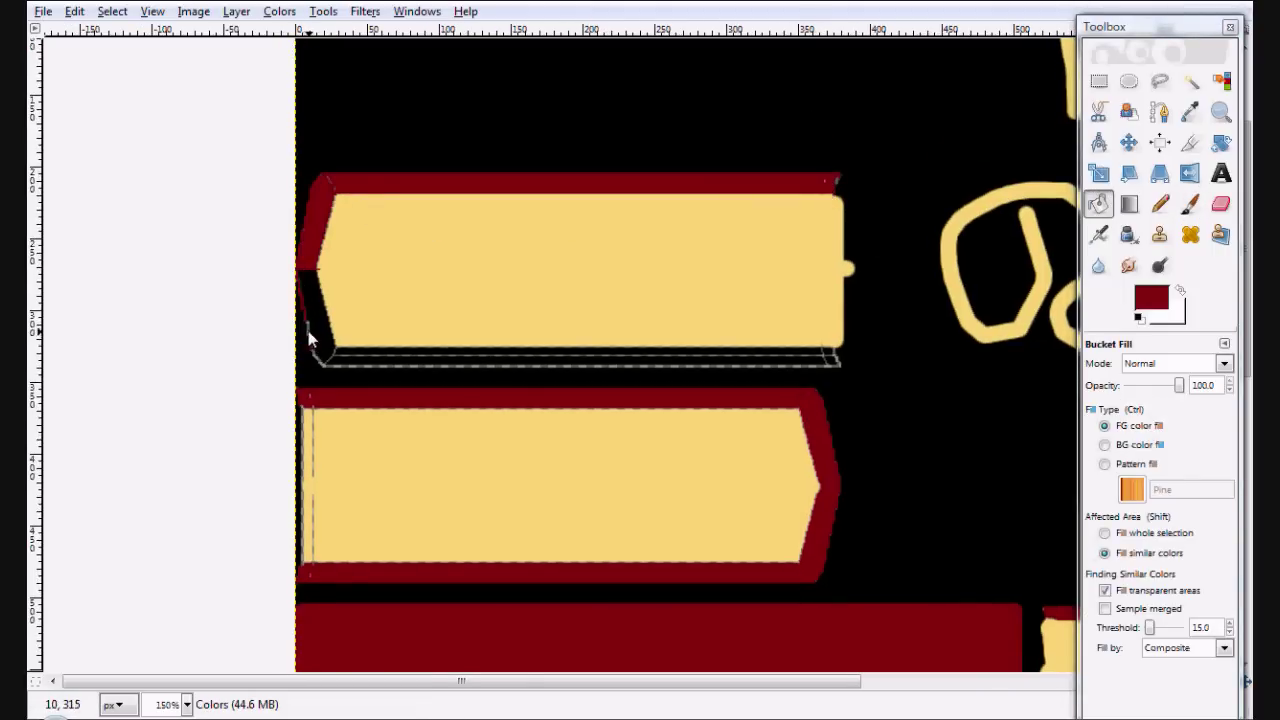
pyautogui.click(328, 362)
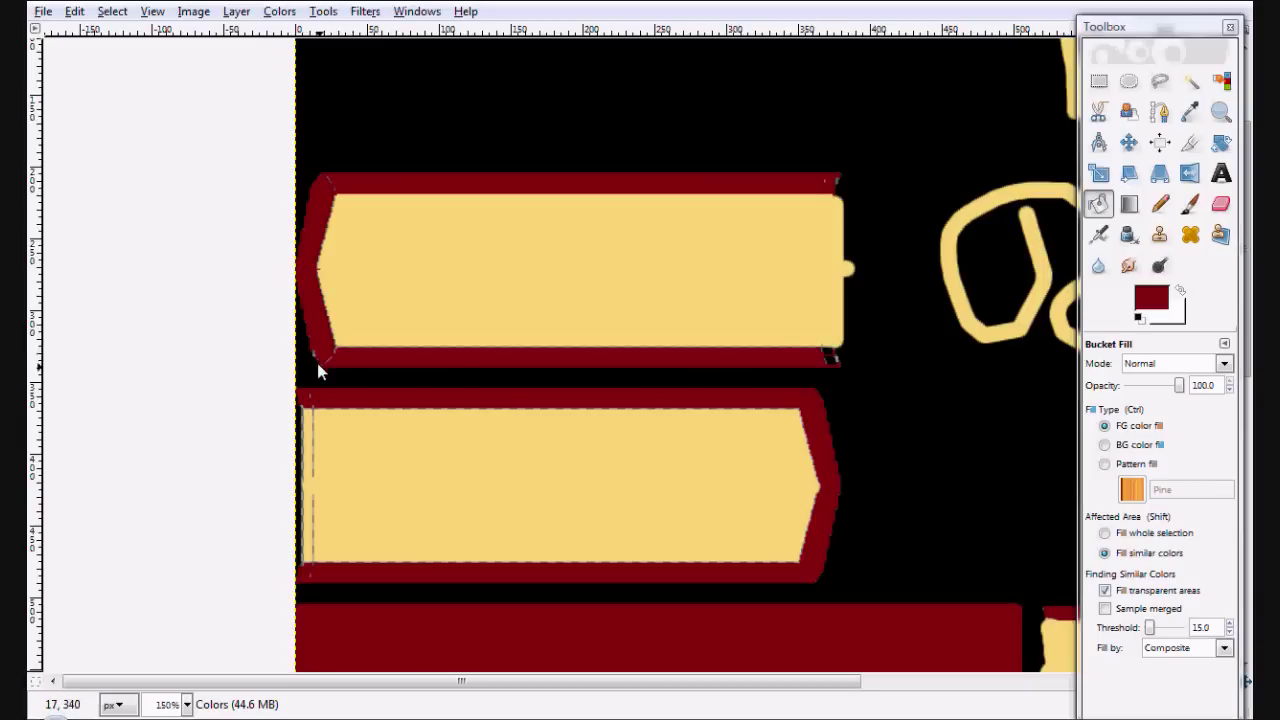
pyautogui.click(1189, 204)
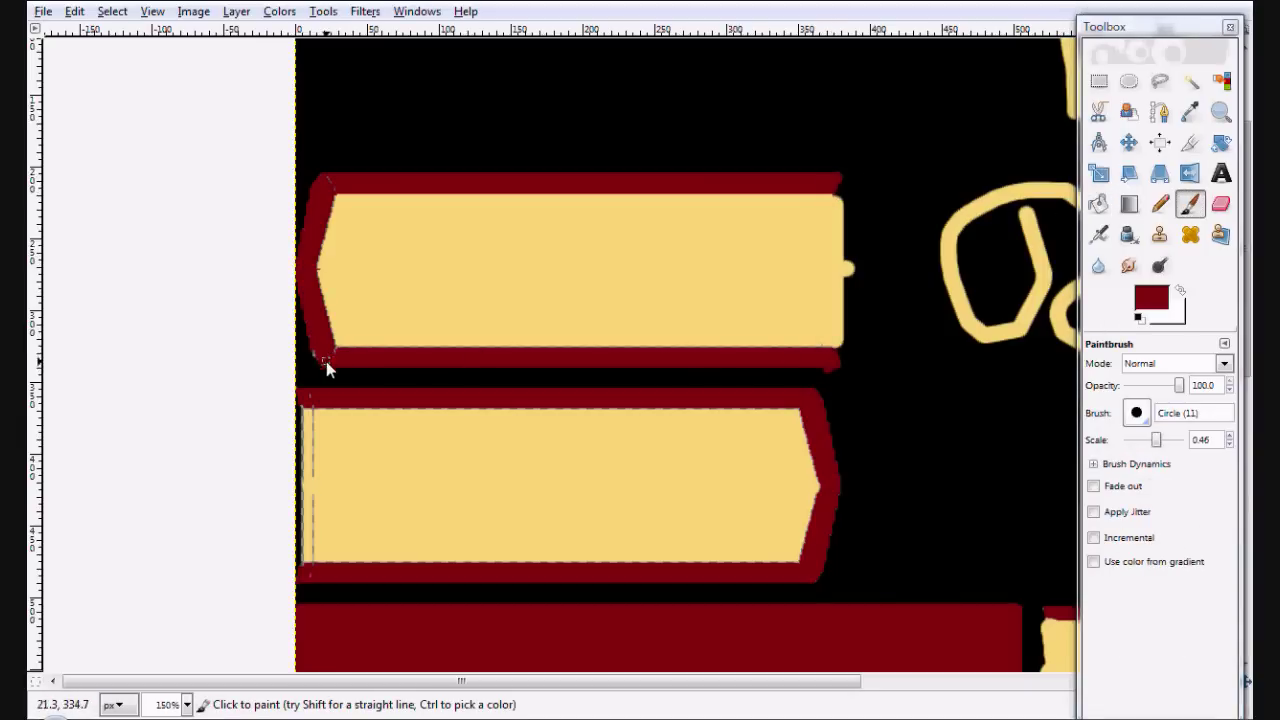
pyautogui.scroll(2, 450, 337)
pyautogui.hscroll(2, 450, 337)
# Step: With black and a very thin brush, draw the first three straight lines across the upper page strip
pyautogui.press('d')
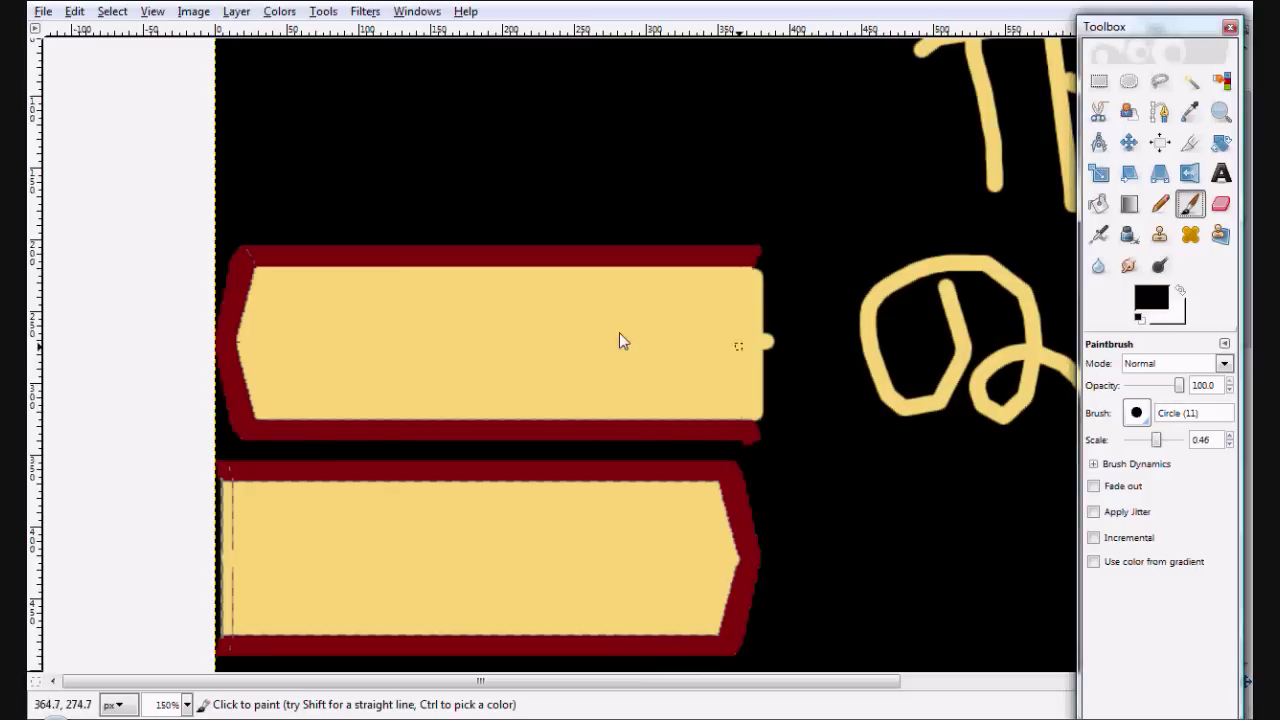
pyautogui.moveTo(1156, 440); pyautogui.dragTo(1131, 440)
pyautogui.click(250, 284)
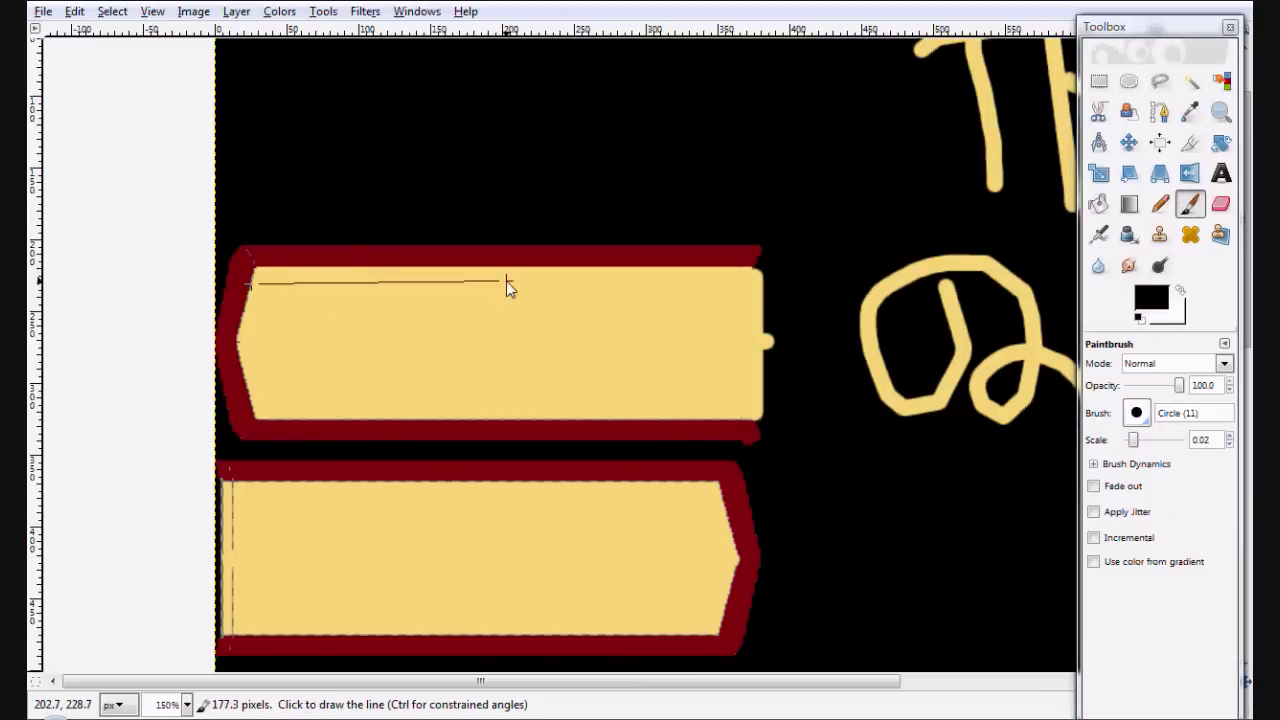
pyautogui.keyDown('shift'); pyautogui.click(791, 284); pyautogui.keyUp('shift')
pyautogui.click(250, 298)
pyautogui.keyDown('shift'); pyautogui.click(768, 298); pyautogui.keyUp('shift')
pyautogui.click(246, 314)
pyautogui.keyDown('shift'); pyautogui.click(764, 314); pyautogui.keyUp('shift')
# Step: Draw four more evenly spaced thin lines down to the strip's bottom
pyautogui.click(239, 333)
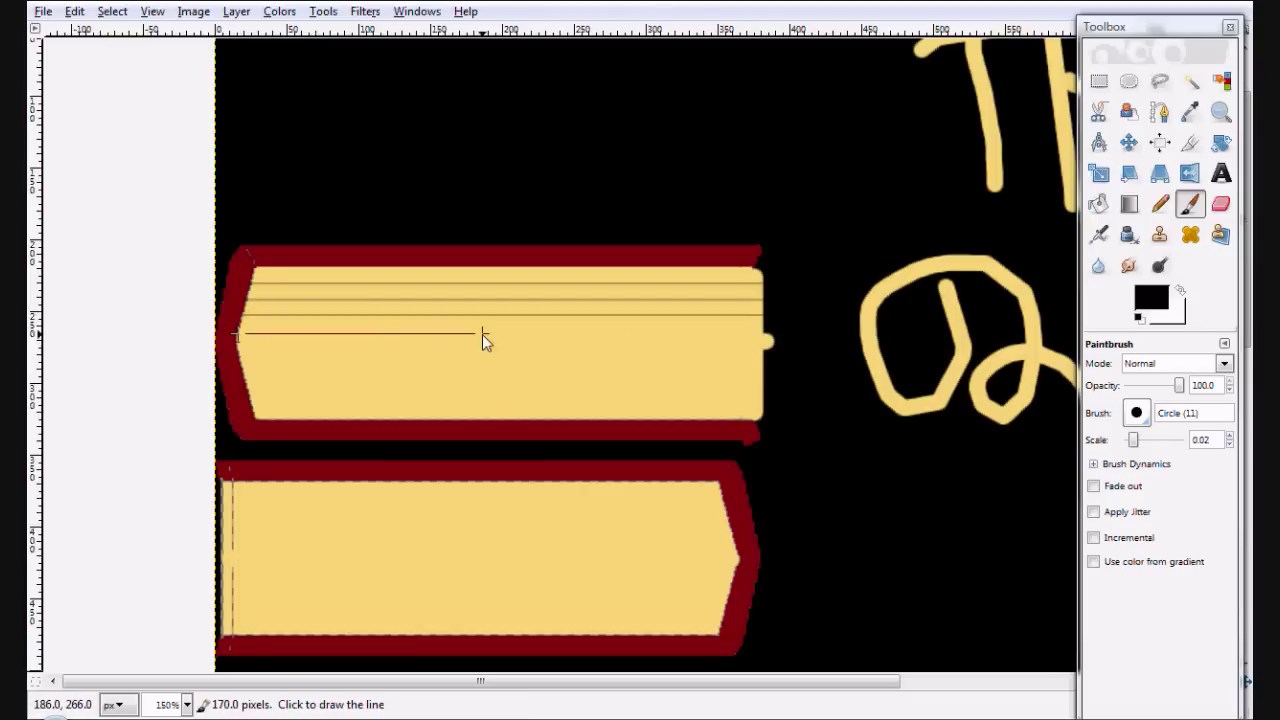
pyautogui.keyDown('shift'); pyautogui.click(767, 333); pyautogui.keyUp('shift')
pyautogui.click(240, 352)
pyautogui.keyDown('shift'); pyautogui.click(767, 352); pyautogui.keyUp('shift')
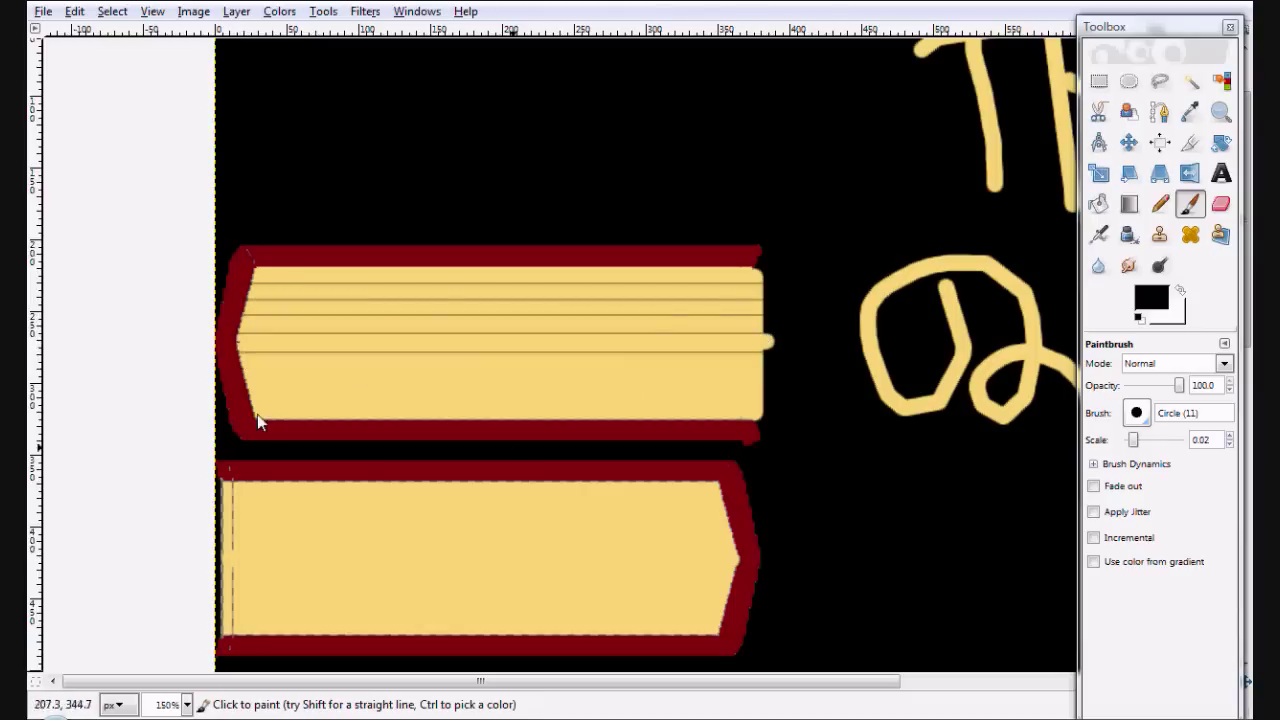
pyautogui.click(240, 371)
pyautogui.keyDown('shift'); pyautogui.click(767, 371); pyautogui.keyUp('shift')
pyautogui.click(240, 390)
pyautogui.keyDown('shift'); pyautogui.click(767, 390); pyautogui.keyUp('shift')
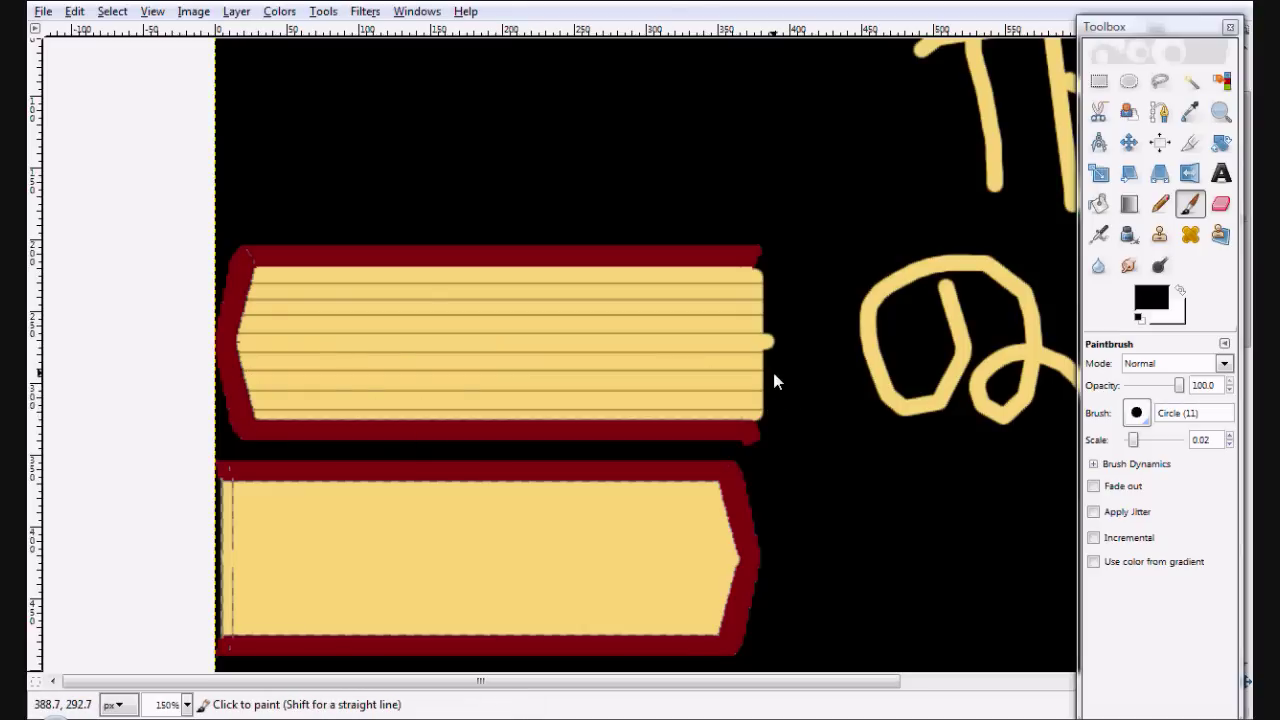
# Step: Rectangle-select the lined area of the upper page strip
pyautogui.scroll(-1, 800, 380)
pyautogui.press('r')
pyautogui.moveTo(774, 383); pyautogui.dragTo(278, 248)
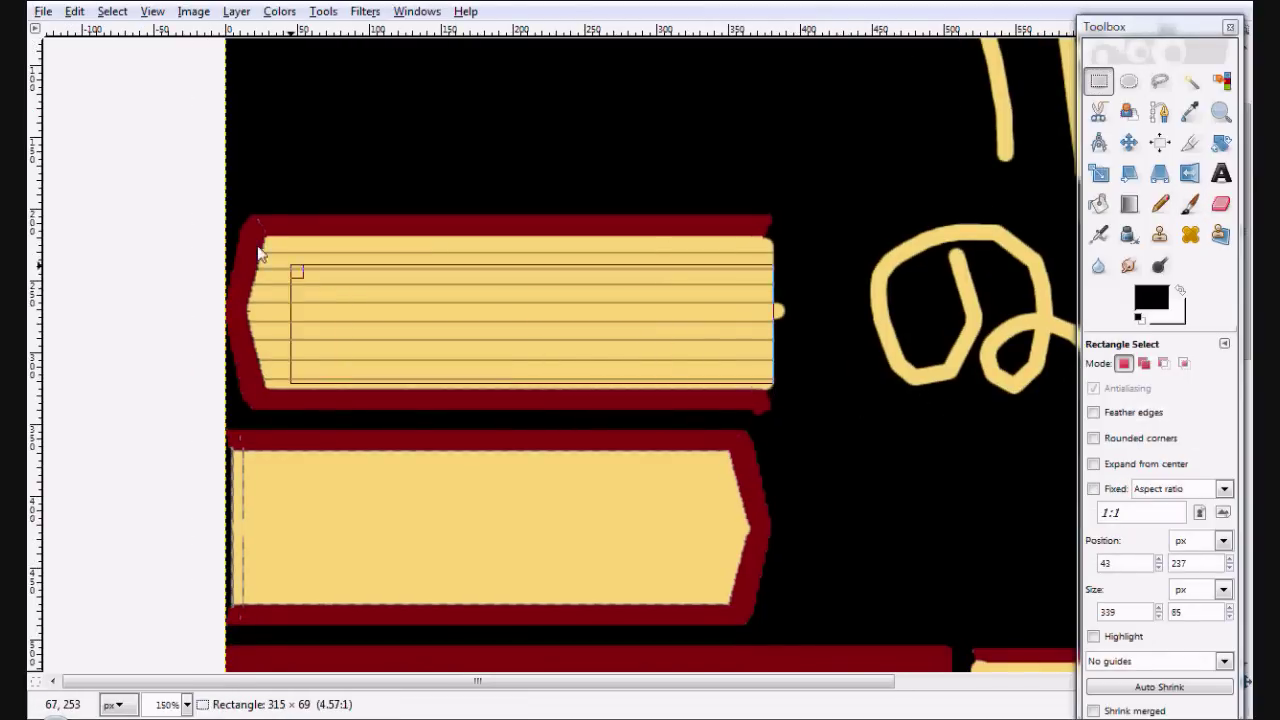
# Step: Paste the copied ruled lines onto the lower yellow page strip, anchor them, and touch up its pointed end
pyautogui.hotkey('ctrl', 'c')
pyautogui.hotkey('ctrl', 'v')
pyautogui.moveTo(449, 443); pyautogui.dragTo(427, 553)
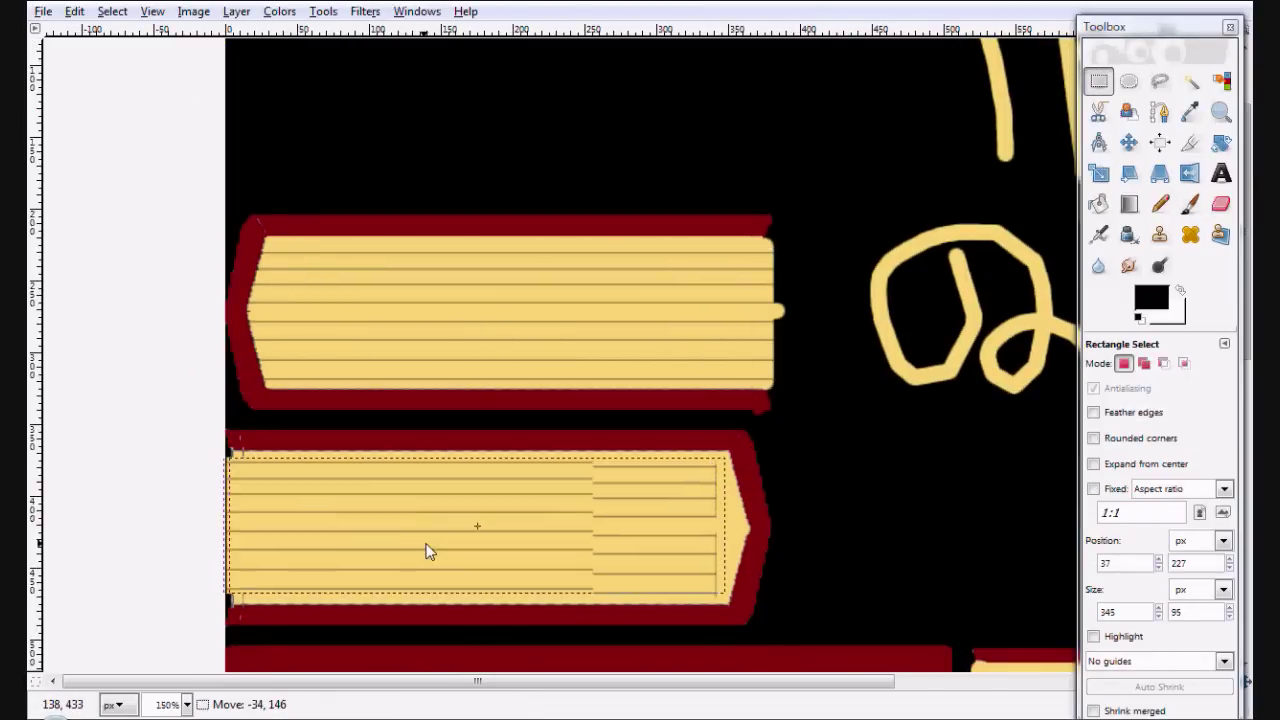
pyautogui.click(807, 541)
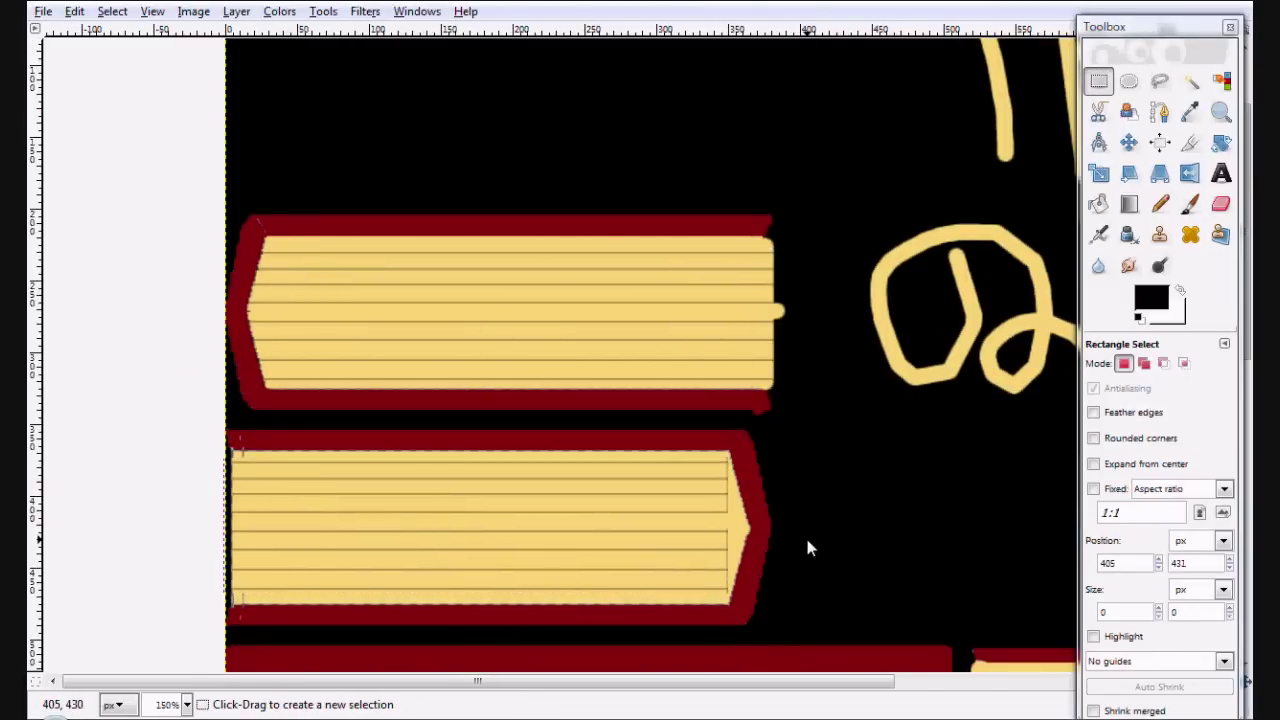
pyautogui.hotkey('ctrl', 'z')
pyautogui.hotkey('ctrl', 'z')
pyautogui.hotkey('ctrl', 'y')
pyautogui.hotkey('shift', 'f')
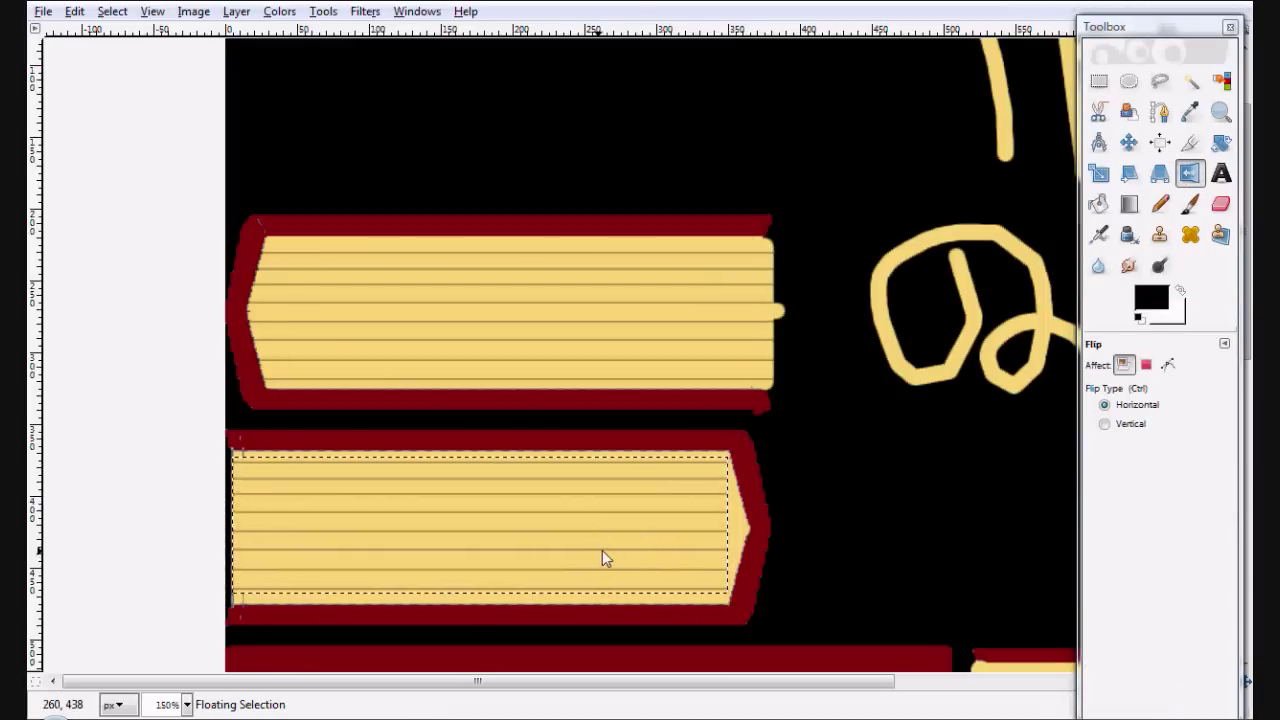
pyautogui.hotkey('ctrl', 'h')
pyautogui.press('r')
pyautogui.click(1189, 204)
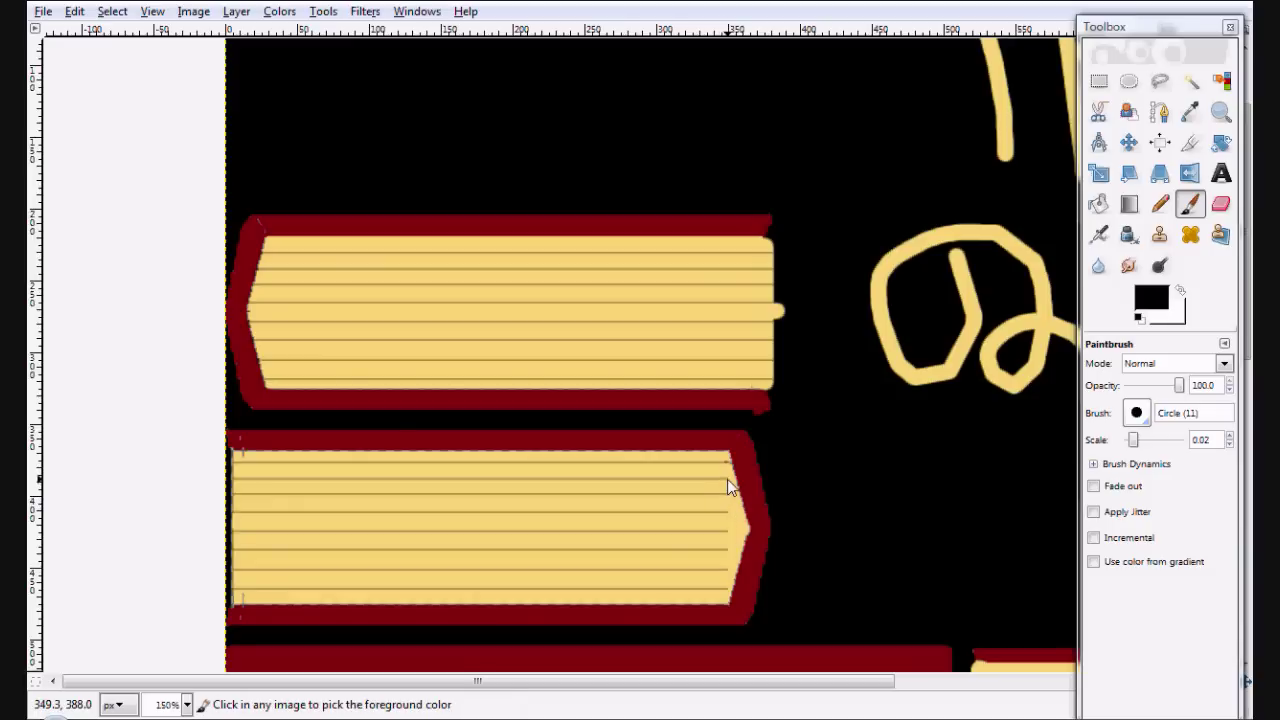
pyautogui.keyDown('shift'); pyautogui.click(748, 528); pyautogui.keyUp('shift')
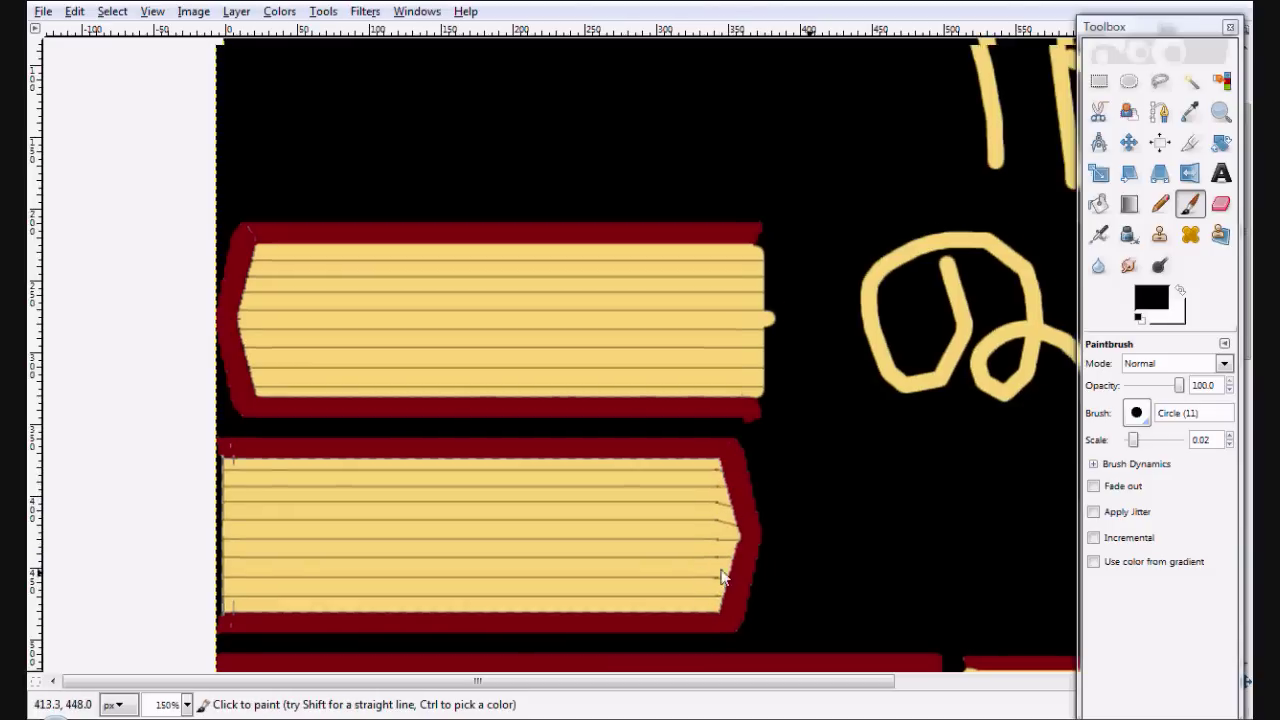
# Step: Paste the ruled lines again and move the copy onto the large right page block
pyautogui.scroll(-5, 680, 460)
pyautogui.hscroll(5, 640, 400)
pyautogui.hscroll(3, 613, 346)
pyautogui.hotkey('ctrl', 'v')
pyautogui.press('m')
pyautogui.moveTo(748, 436)
pyautogui.mouseDown()
pyautogui.moveTo(884, 512)
pyautogui.moveTo(900, 485)
pyautogui.moveTo(874, 532)
pyautogui.moveTo(871, 517)
pyautogui.moveTo(855, 531)
pyautogui.mouseUp()
# Step: Slide the pasted lines into alignment on the right page block and anchor them
pyautogui.hscroll(5, 855, 531)
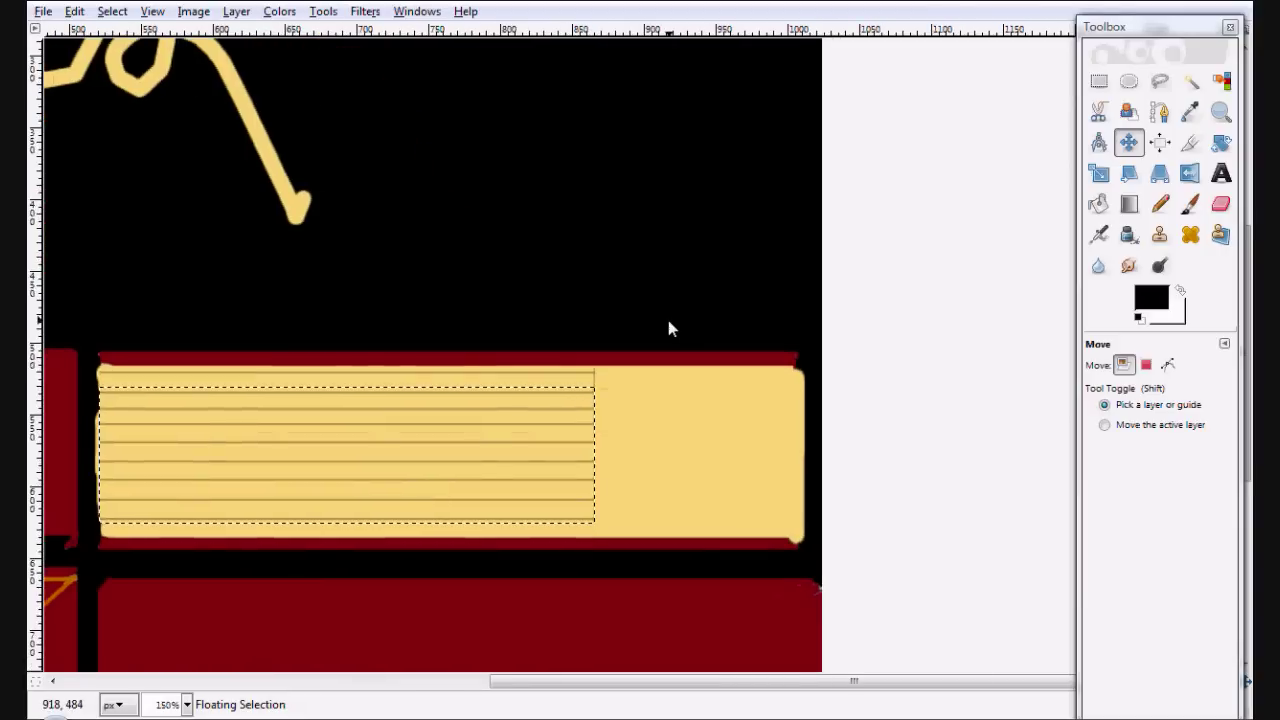
pyautogui.moveTo(507, 439)
pyautogui.mouseDown()
pyautogui.moveTo(669, 466)
pyautogui.moveTo(866, 429)
pyautogui.moveTo(1020, 420)
pyautogui.mouseUp()
pyautogui.moveTo(750, 388); pyautogui.dragTo(750, 390)
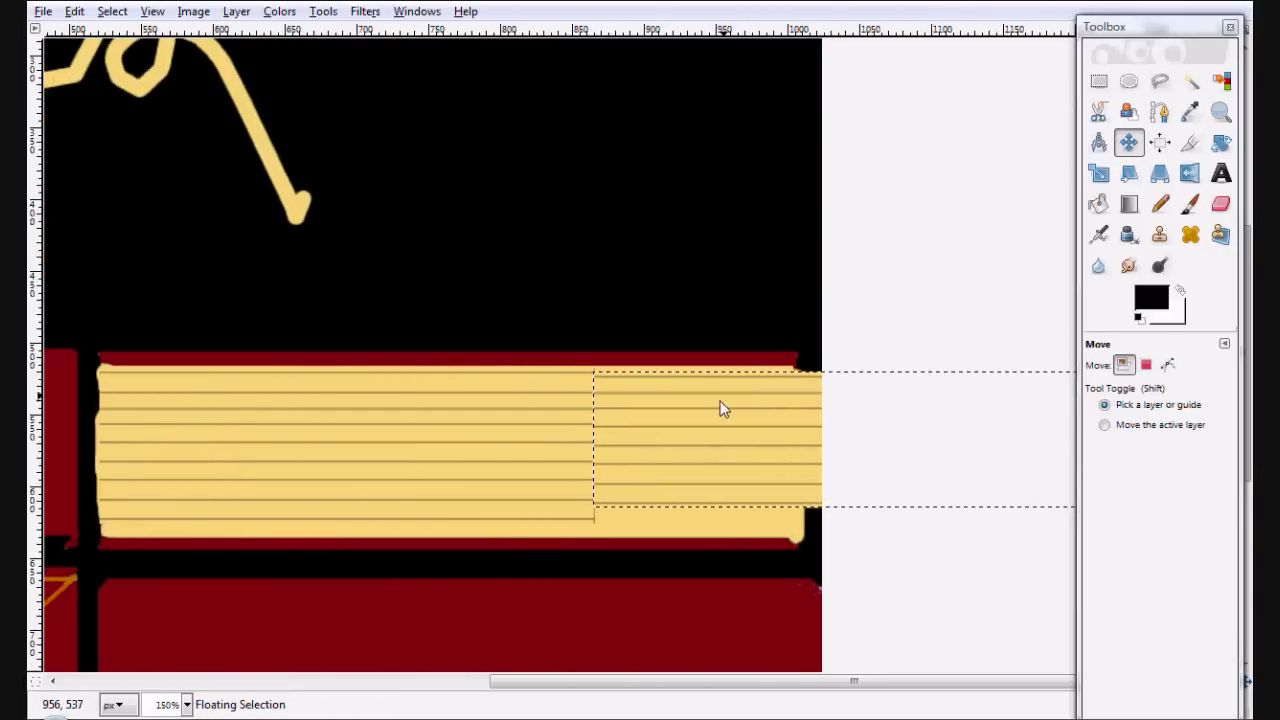
pyautogui.moveTo(718, 404); pyautogui.dragTo(715, 408)
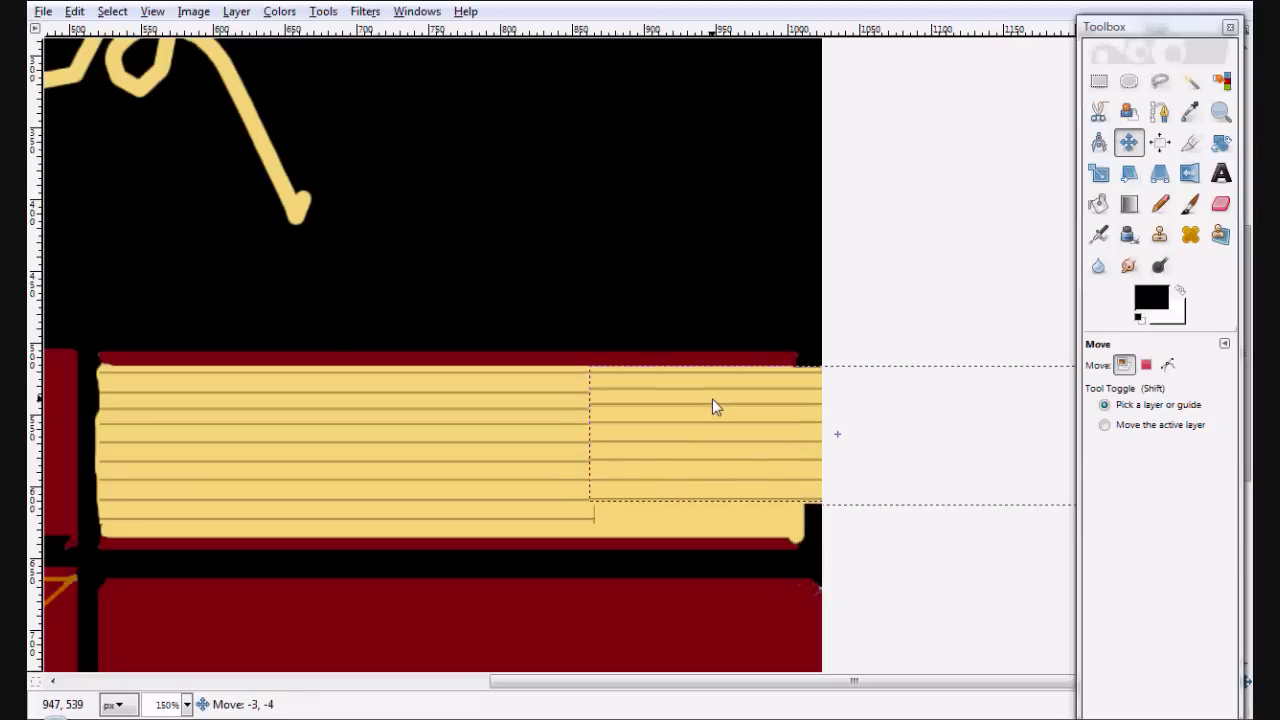
pyautogui.moveTo(712, 402)
pyautogui.mouseDown()
pyautogui.moveTo(688, 414)
pyautogui.moveTo(589, 404)
pyautogui.mouseUp()
pyautogui.click(781, 557)
# Step: Place another copy of the lines over the block's unlined part and anchor it
pyautogui.hotkey('ctrl', 'z')
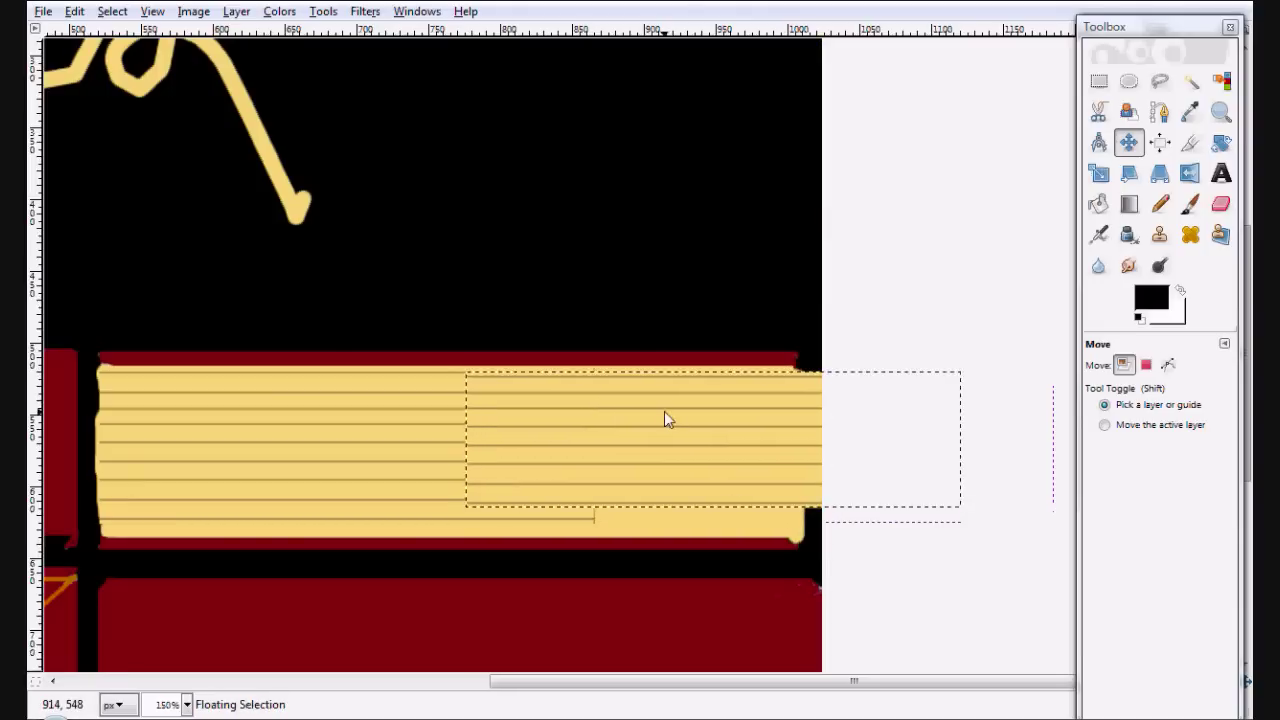
pyautogui.moveTo(708, 534)
pyautogui.mouseDown()
pyautogui.moveTo(789, 507)
pyautogui.moveTo(1008, 477)
pyautogui.mouseUp()
pyautogui.click(741, 375)
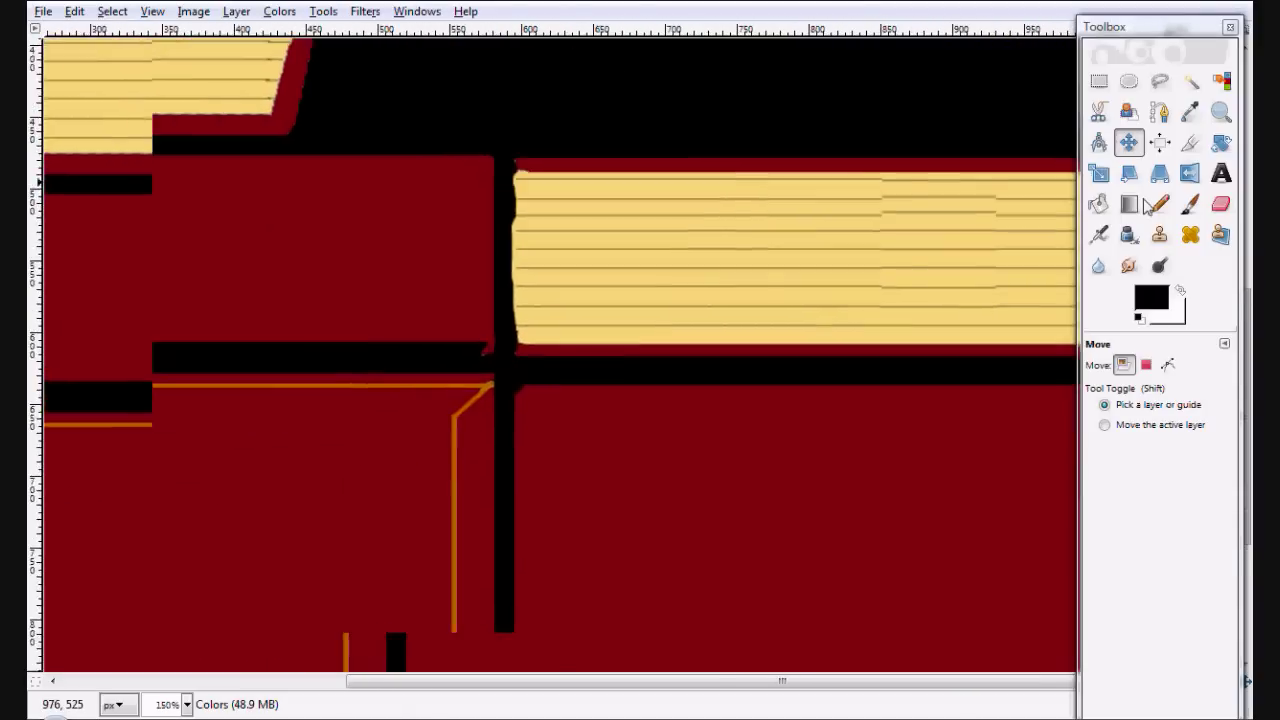
pyautogui.moveTo(741, 367); pyautogui.dragTo(1190, 45)
# Step: Fill the lower-left cover panel with a faint Leather pattern at 26.4 opacity
pyautogui.click(1220, 112)
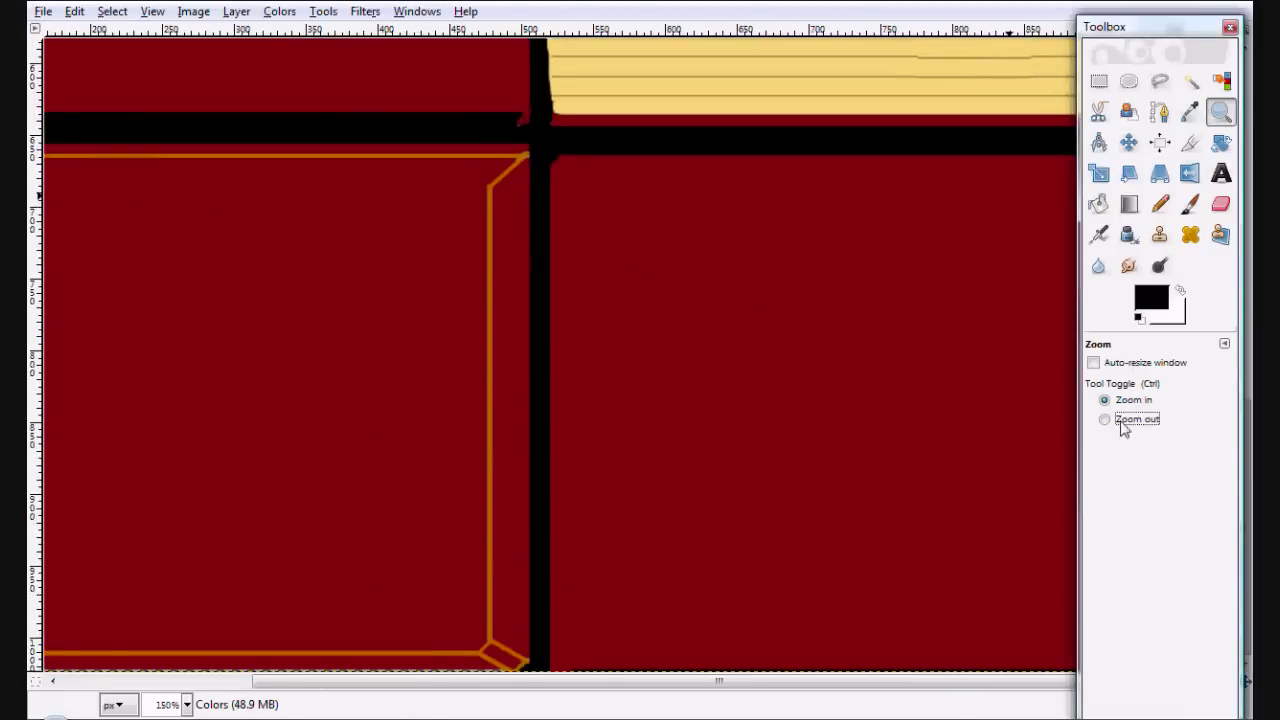
pyautogui.click(1122, 420)
pyautogui.click(878, 510)
pyautogui.click(1098, 204)
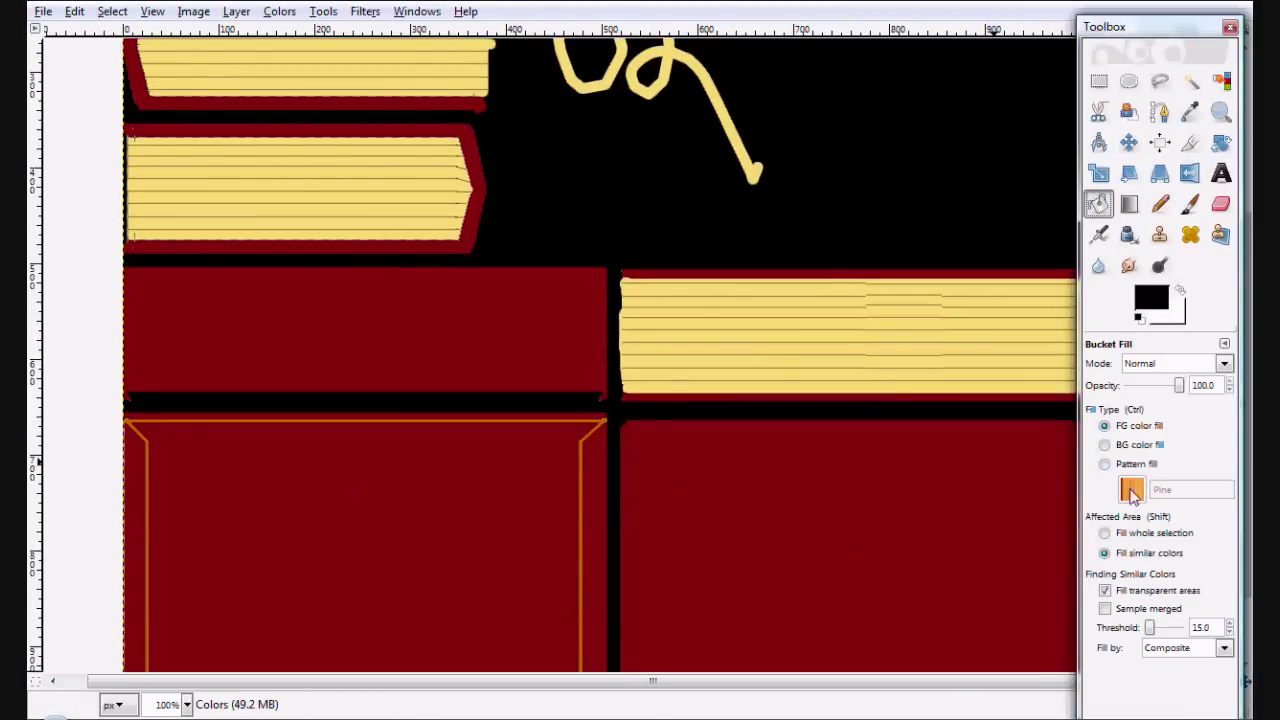
pyautogui.click(1133, 494)
pyautogui.click(1064, 285)
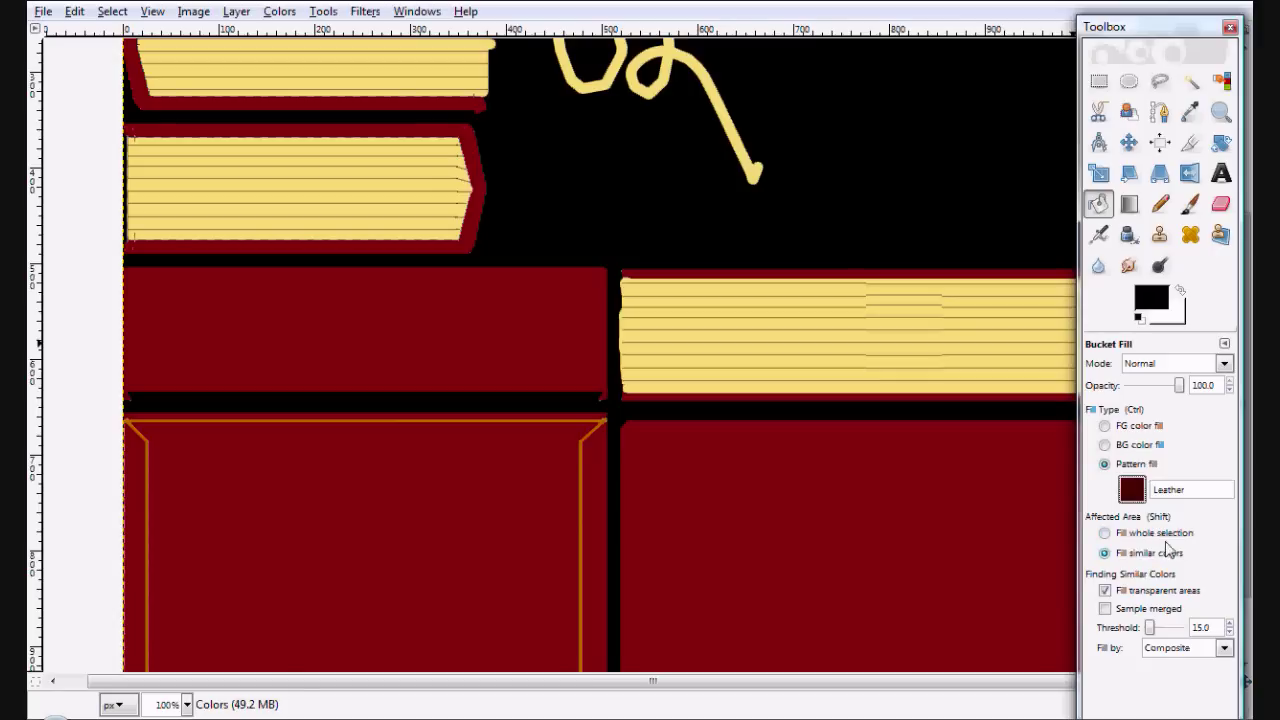
pyautogui.moveTo(1149, 392); pyautogui.dragTo(1139, 392)
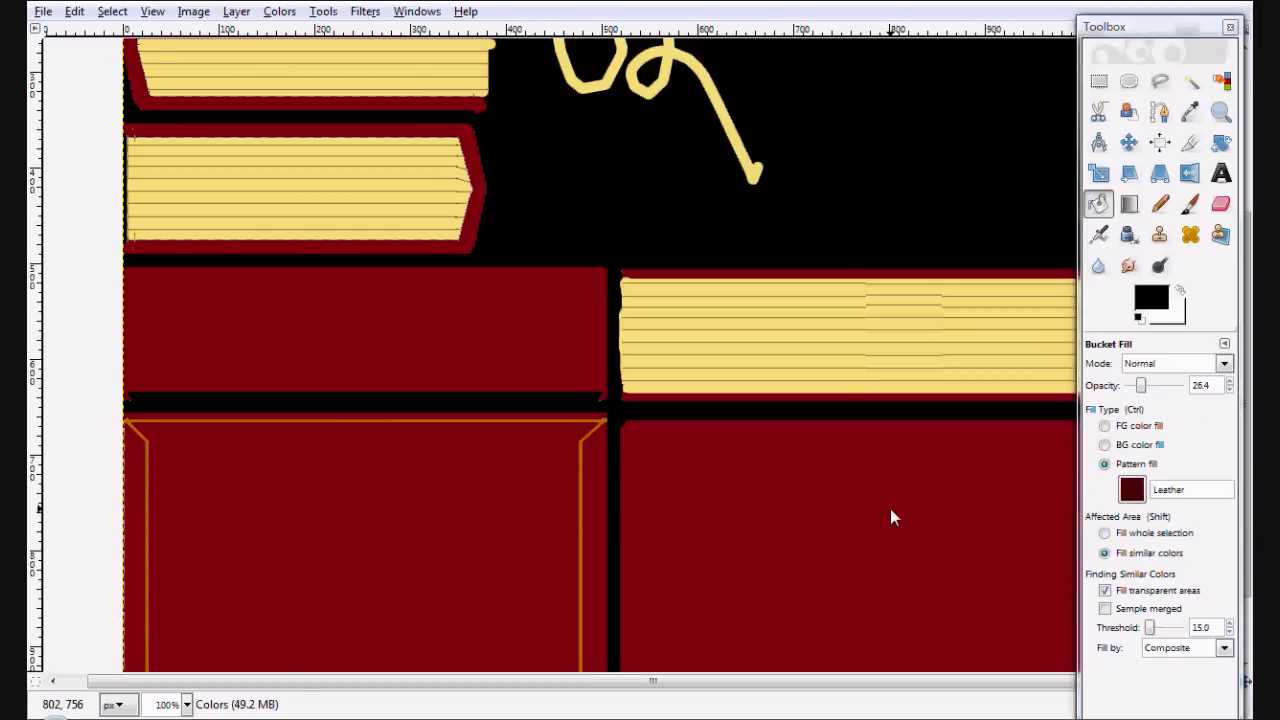
pyautogui.click(455, 512)
# Step: Set the foreground colour to orange
pyautogui.scroll(-1, 605, 497)
pyautogui.scroll(-3, 488, 543)
pyautogui.hscroll(-2, 239, 412)
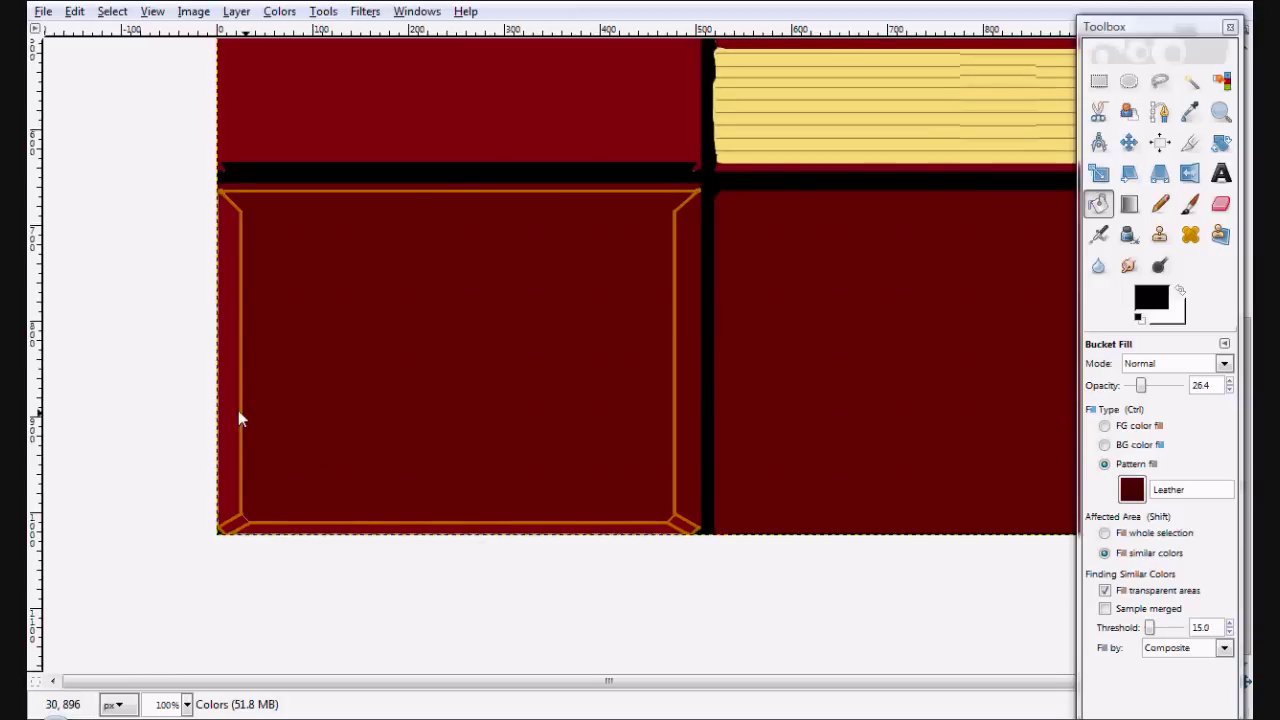
pyautogui.scroll(3, 718, 640)
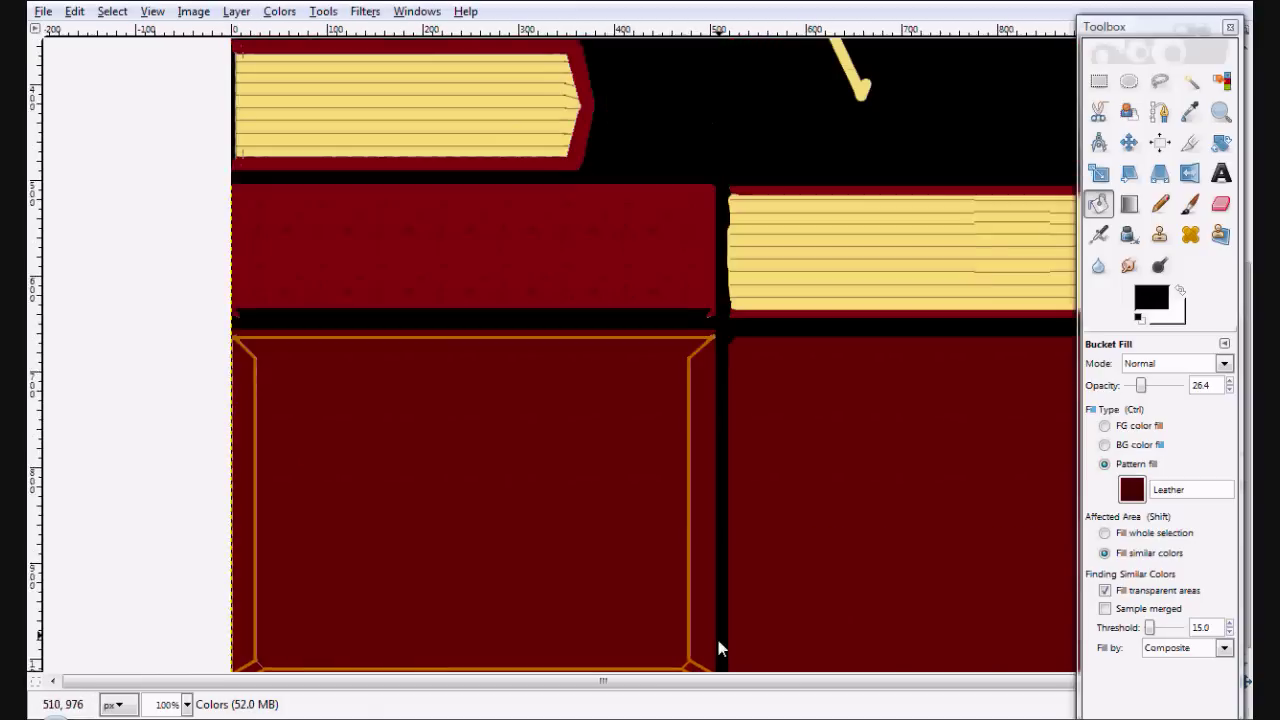
pyautogui.scroll(1, 690, 480)
pyautogui.scroll(1, 652, 305)
pyautogui.hscroll(5, 652, 305)
pyautogui.hscroll(-1, 478, 246)
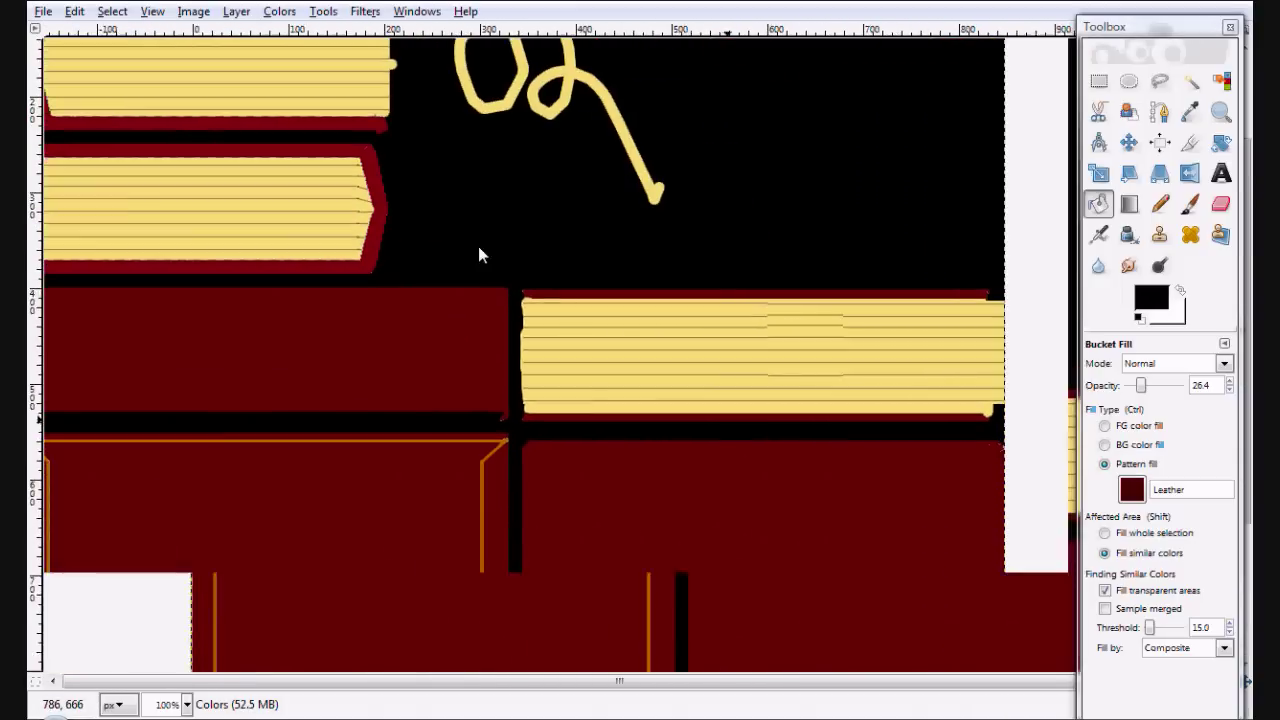
pyautogui.scroll(1, 483, 248)
pyautogui.hscroll(-2, 483, 248)
pyautogui.scroll(3, 500, 253)
pyautogui.hscroll(-2, 500, 253)
pyautogui.scroll(-1, 509, 319)
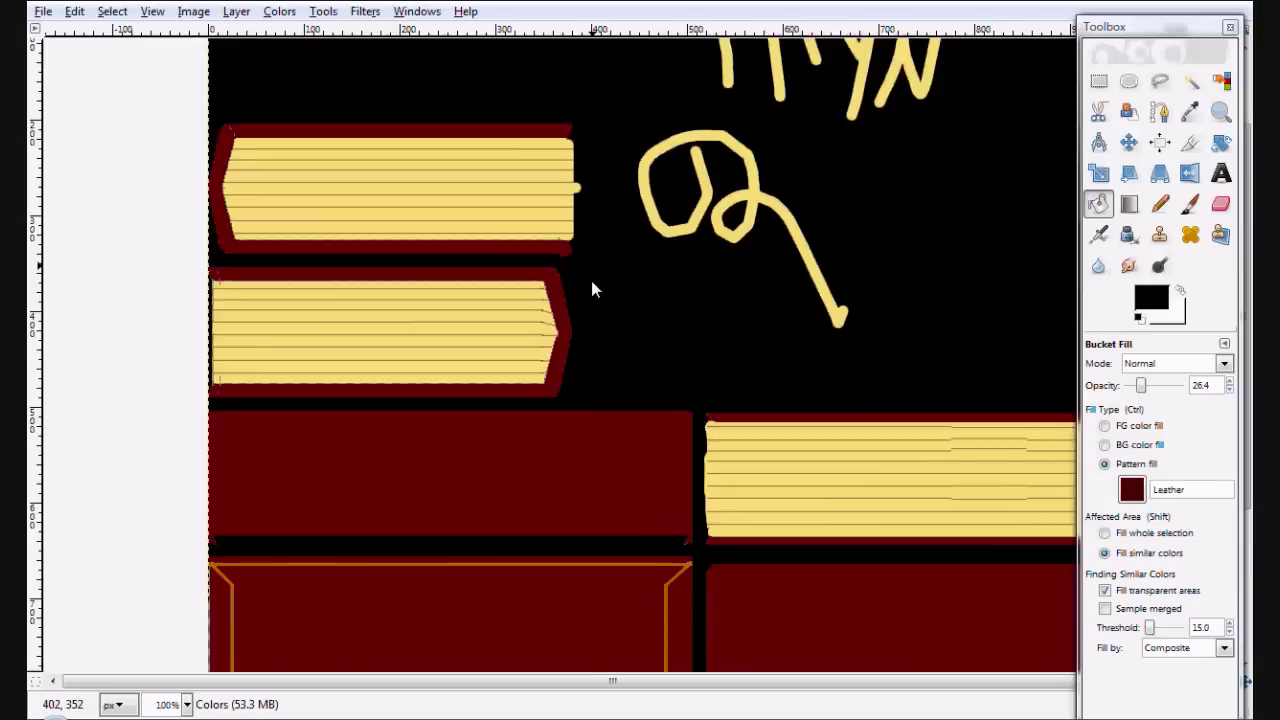
pyautogui.scroll(-5, 590, 276)
pyautogui.hscroll(-1, 590, 276)
pyautogui.click(1157, 301)
pyautogui.click(375, 284)
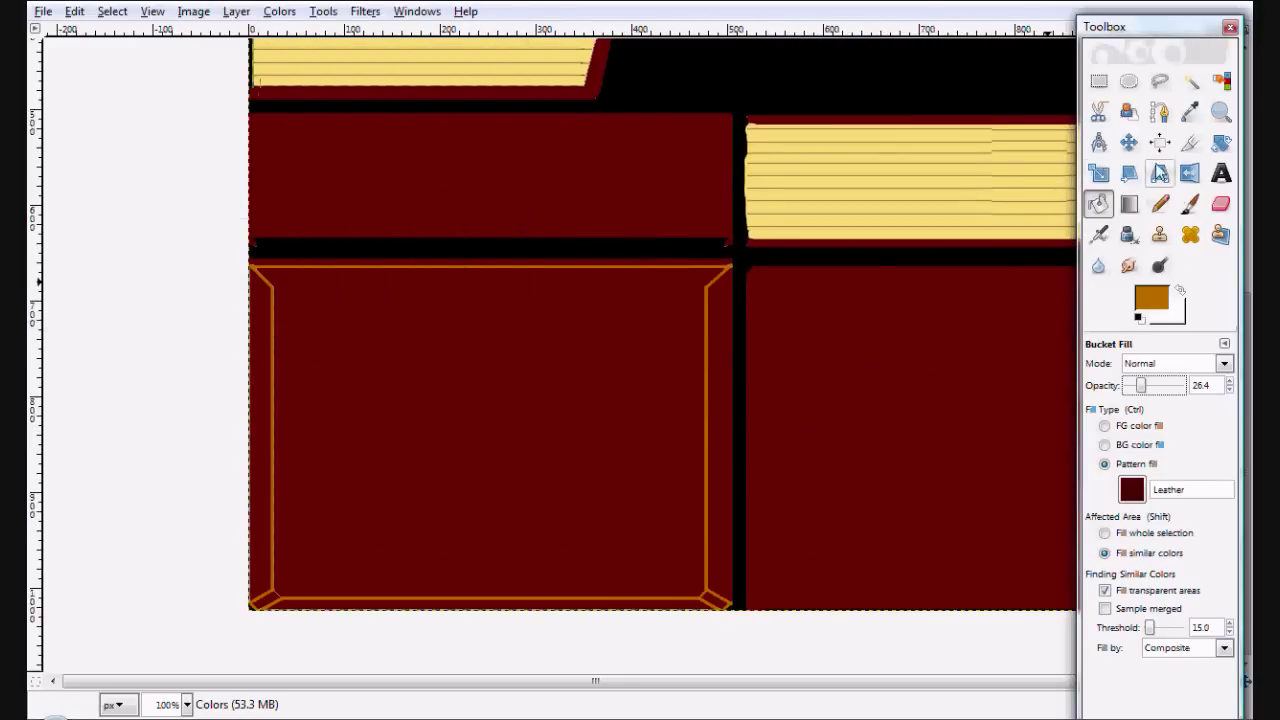
# Step: Add the text 'End of the Tutorial' with an author credit line on the lower-left cover panel
pyautogui.click(1222, 176)
pyautogui.moveTo(328, 396)
pyautogui.mouseDown()
pyautogui.moveTo(423, 486)
pyautogui.moveTo(530, 500)
pyautogui.mouseUp()
pyautogui.write('End of the Tutorial')
pyautogui.press('Return')
pyautogui.write('By: THYN')
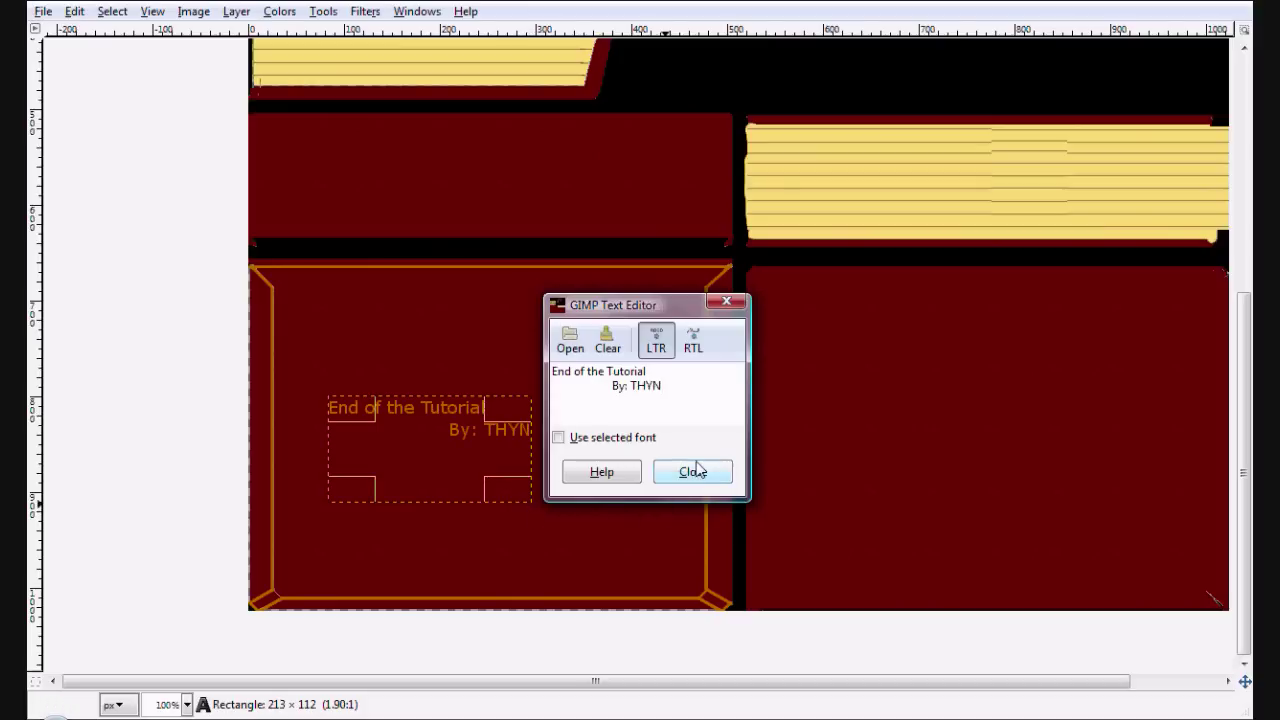
pyautogui.click(692, 471)
# Step: Rotate the text layer -90° and overlay a slightly offset copy to thicken it
pyautogui.hotkey('shift', 'r')
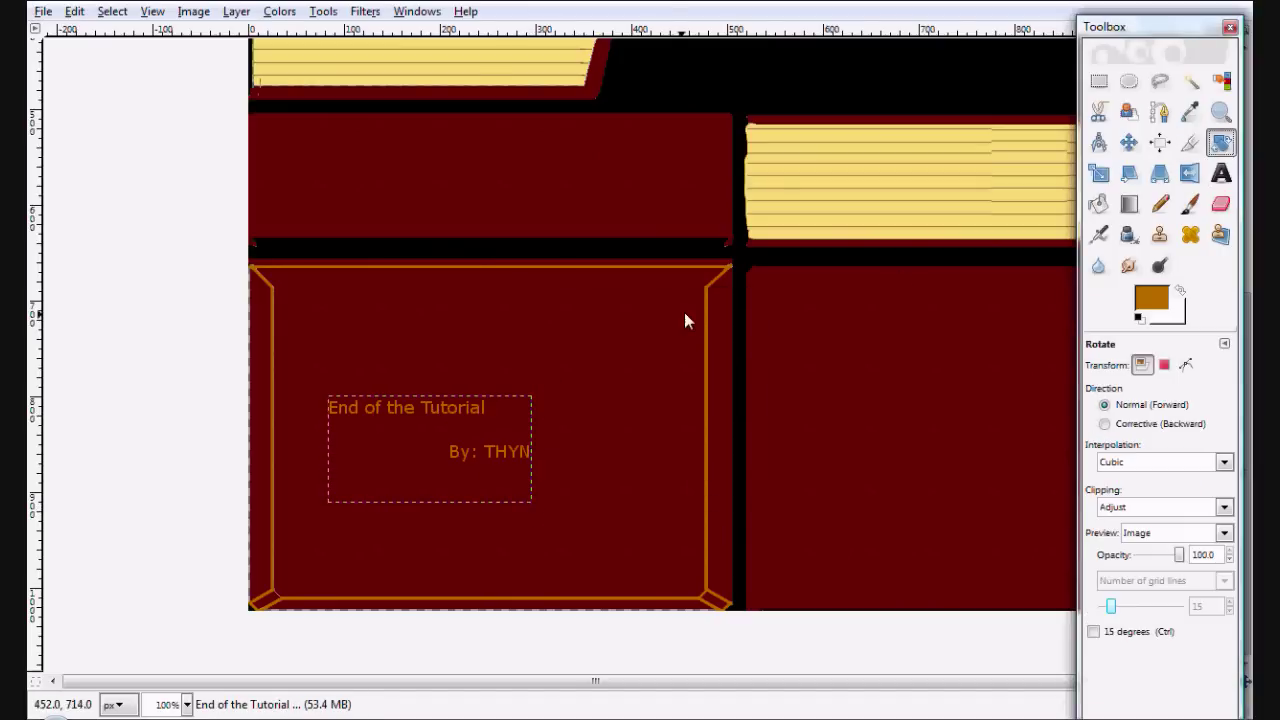
pyautogui.click(684, 312)
pyautogui.write('-90')
pyautogui.press('Return')
pyautogui.hotkey('ctrl', 'c')
pyautogui.press('m')
pyautogui.hotkey('ctrl', 'v')
pyautogui.moveTo(433, 390); pyautogui.dragTo(434, 388)
pyautogui.click(1189, 204)
# Step: Pick a new foreground colour and set the brush size to 1.42
pyautogui.click(1151, 298)
pyautogui.click(158, 96)
pyautogui.click(147, 57)
pyautogui.click(365, 281)
pyautogui.moveTo(1133, 440); pyautogui.dragTo(1180, 449)
pyautogui.press('r')
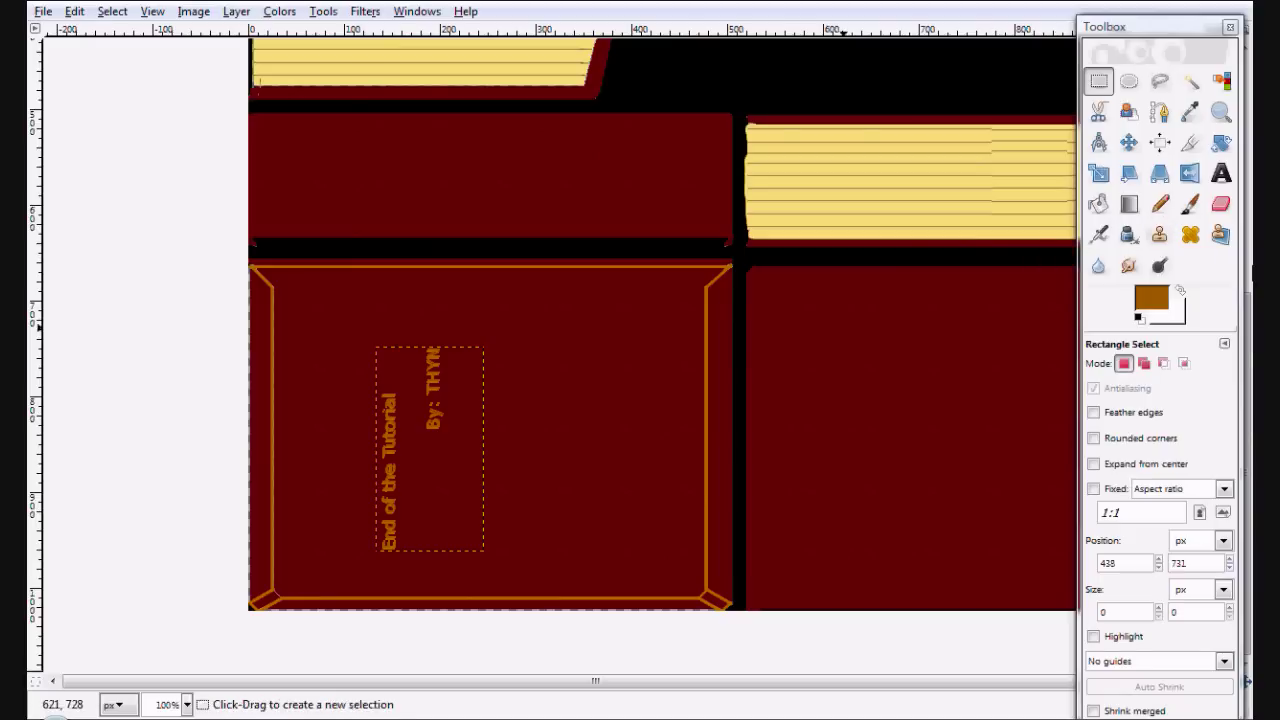
pyautogui.click(1190, 81)
# Step: Move the Layers list aside and select the gold frame around the lower-left cover panel
pyautogui.hotkey('ctrl', 'l')
pyautogui.moveTo(600, 237); pyautogui.dragTo(991, 483)
pyautogui.click(703, 337)
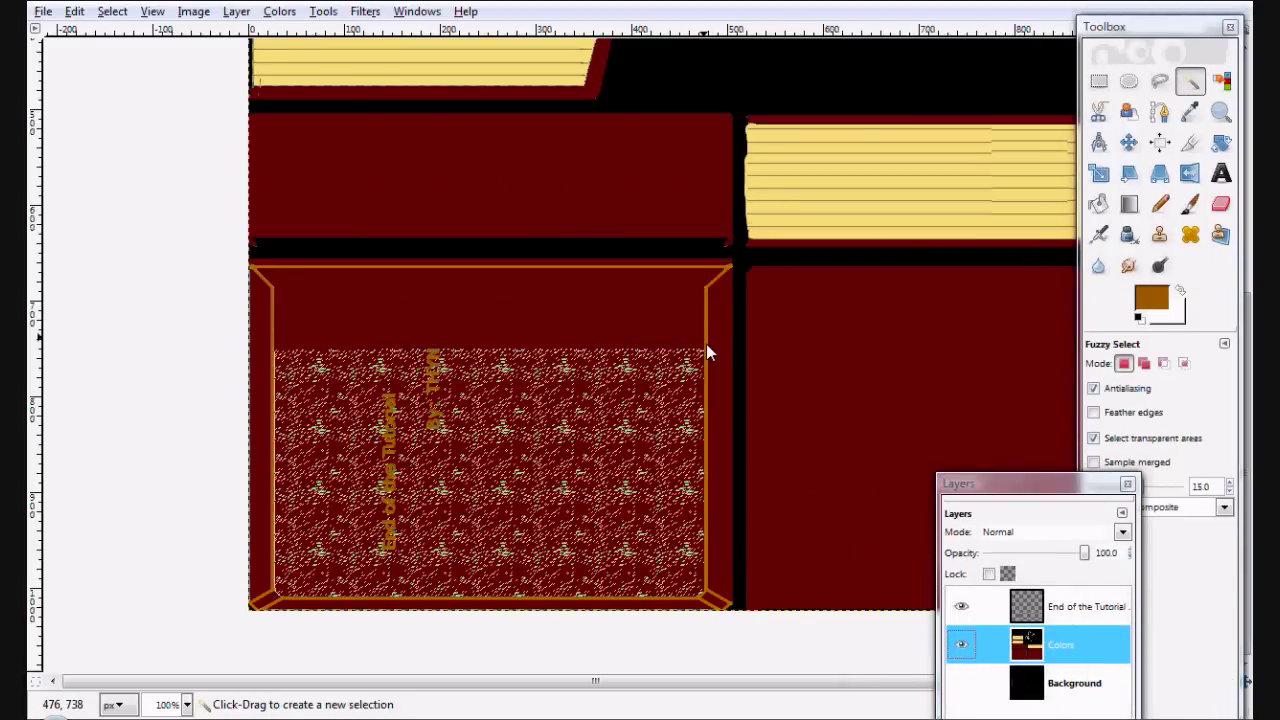
pyautogui.click(706, 352)
# Step: Paint soft black strokes at 47.2 opacity along the frame's right and bottom edges
pyautogui.click(1190, 204)
pyautogui.press('d')
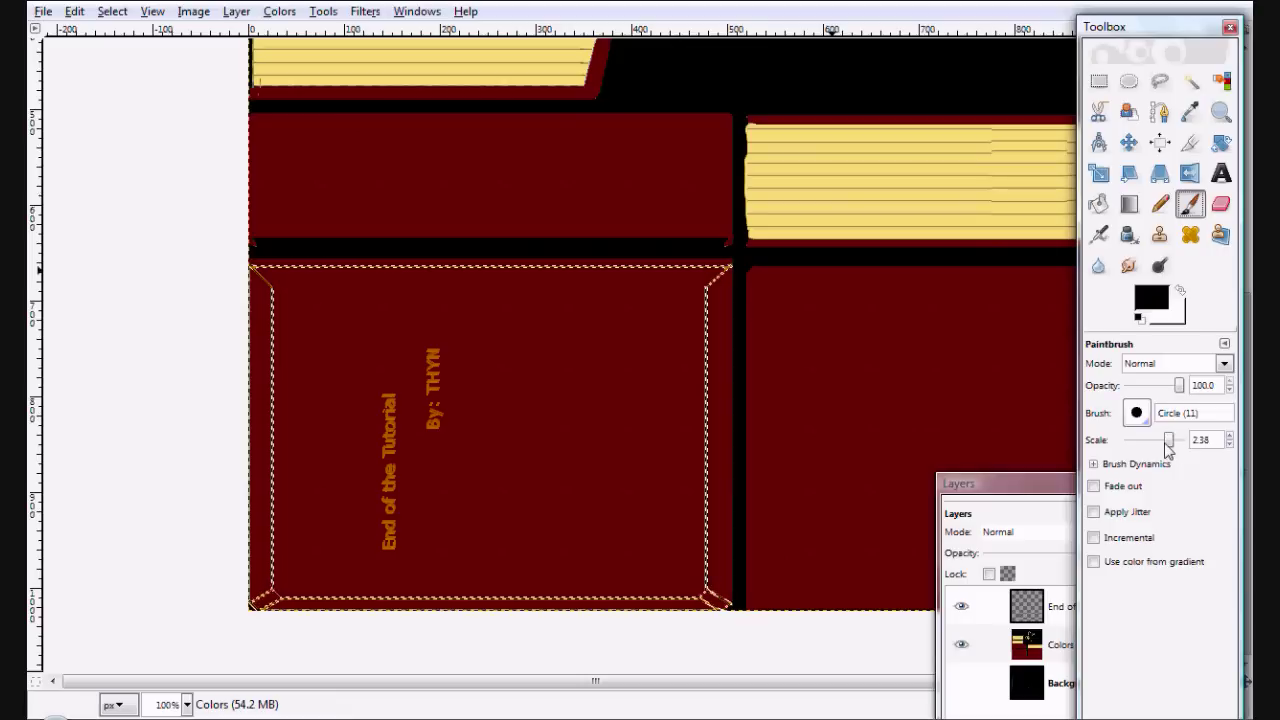
pyautogui.moveTo(1167, 441); pyautogui.dragTo(1159, 441)
pyautogui.moveTo(706, 396); pyautogui.dragTo(701, 468)
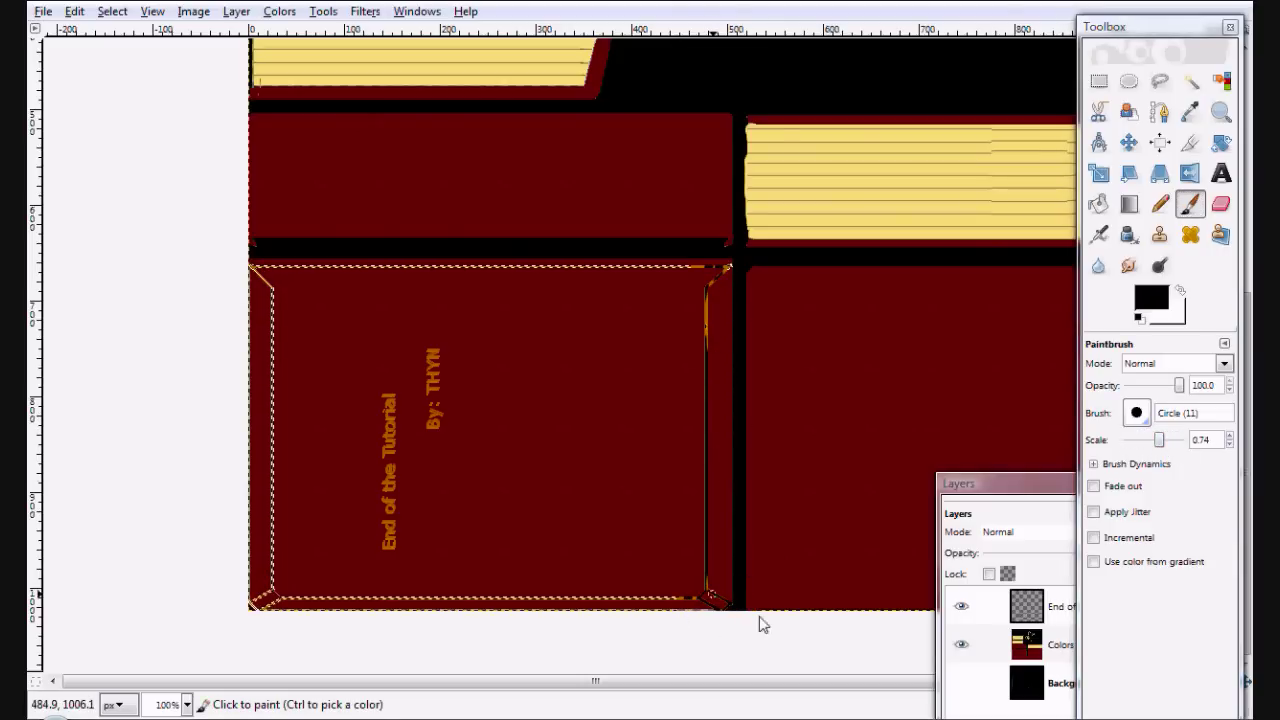
pyautogui.moveTo(1180, 385); pyautogui.dragTo(1152, 385)
pyautogui.moveTo(706, 488); pyautogui.dragTo(714, 319)
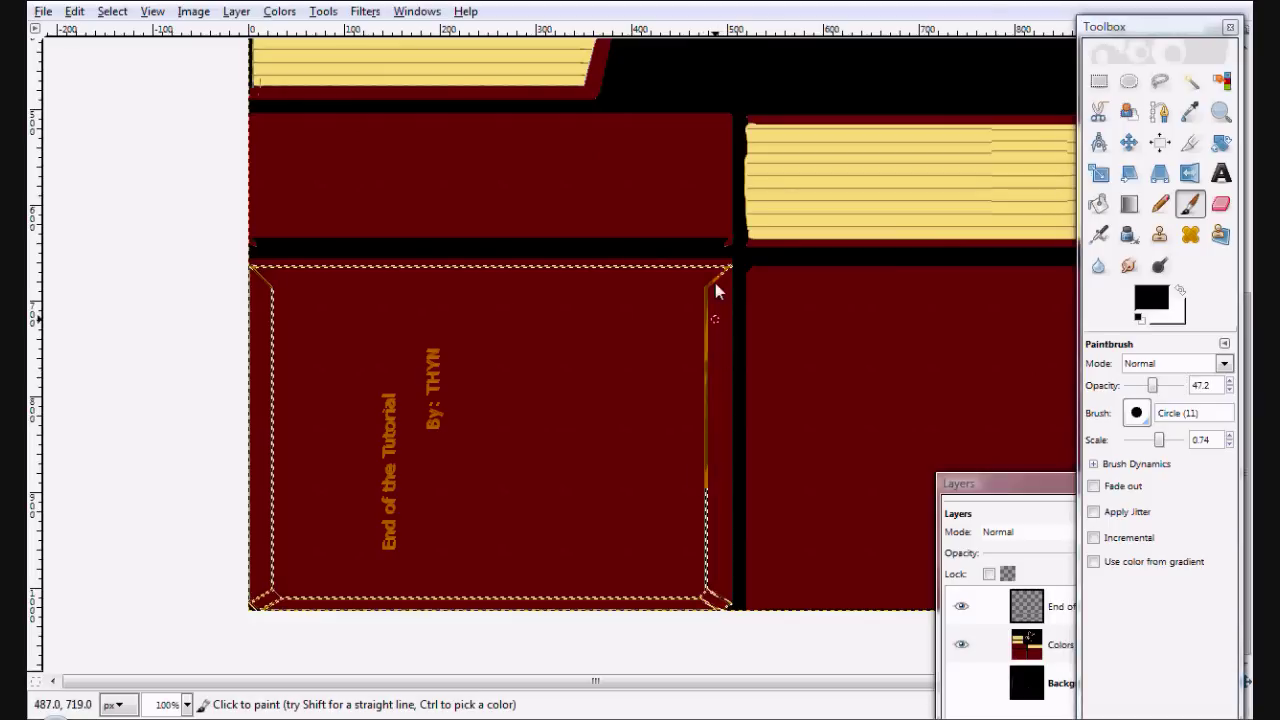
pyautogui.moveTo(707, 545); pyautogui.dragTo(700, 591)
pyautogui.moveTo(1159, 440); pyautogui.dragTo(1176, 440)
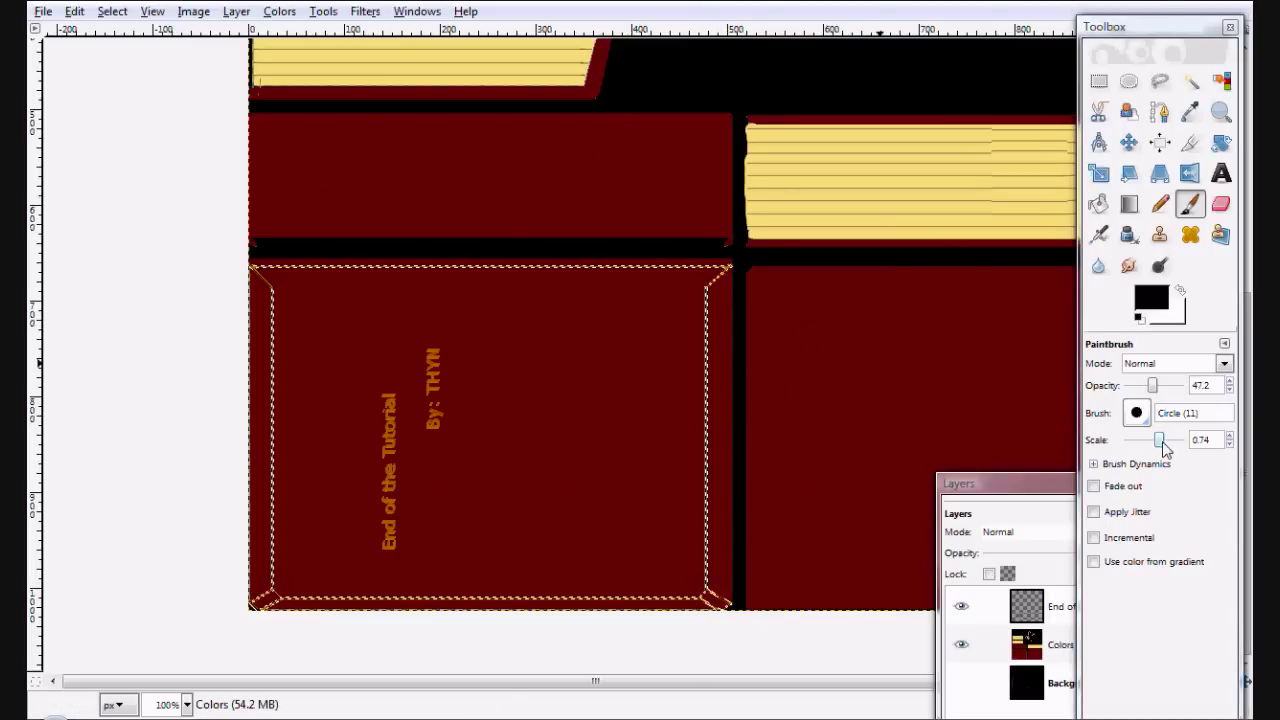
pyautogui.moveTo(708, 596); pyautogui.dragTo(280, 594)
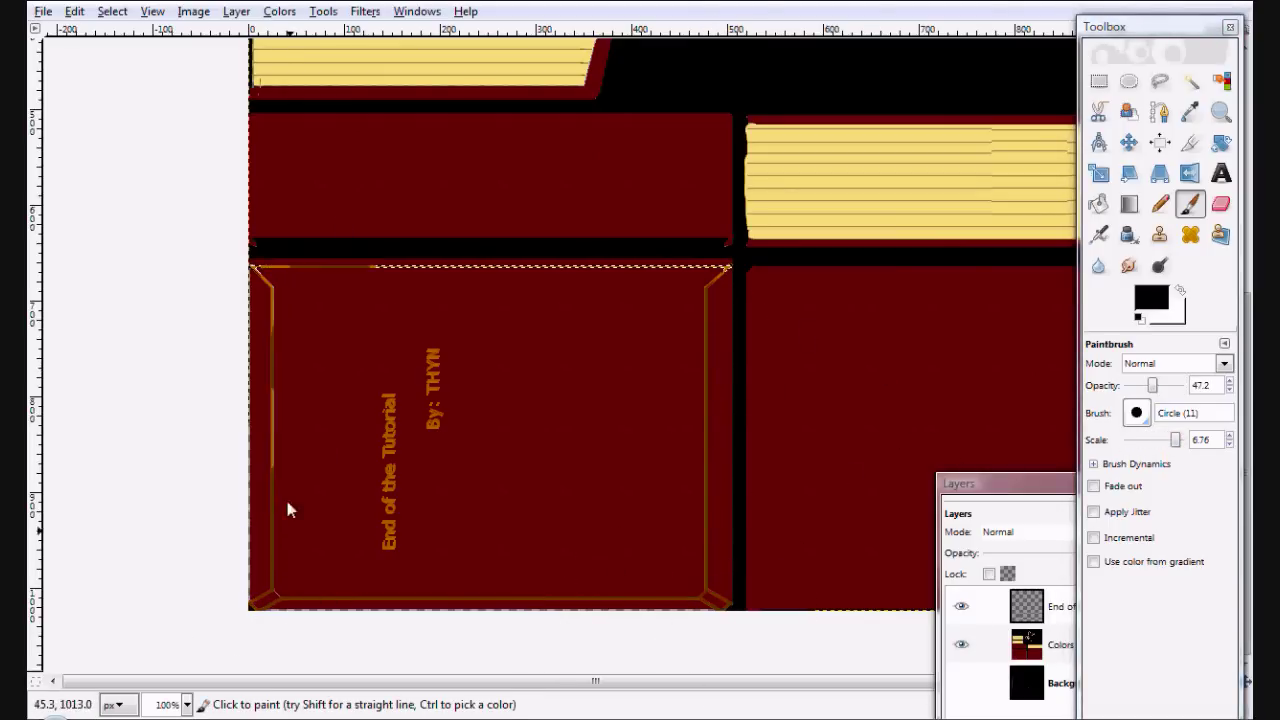
# Step: Undo the unwanted frame paint and export the texture as book.jpg
pyautogui.hotkey('ctrl', 't')
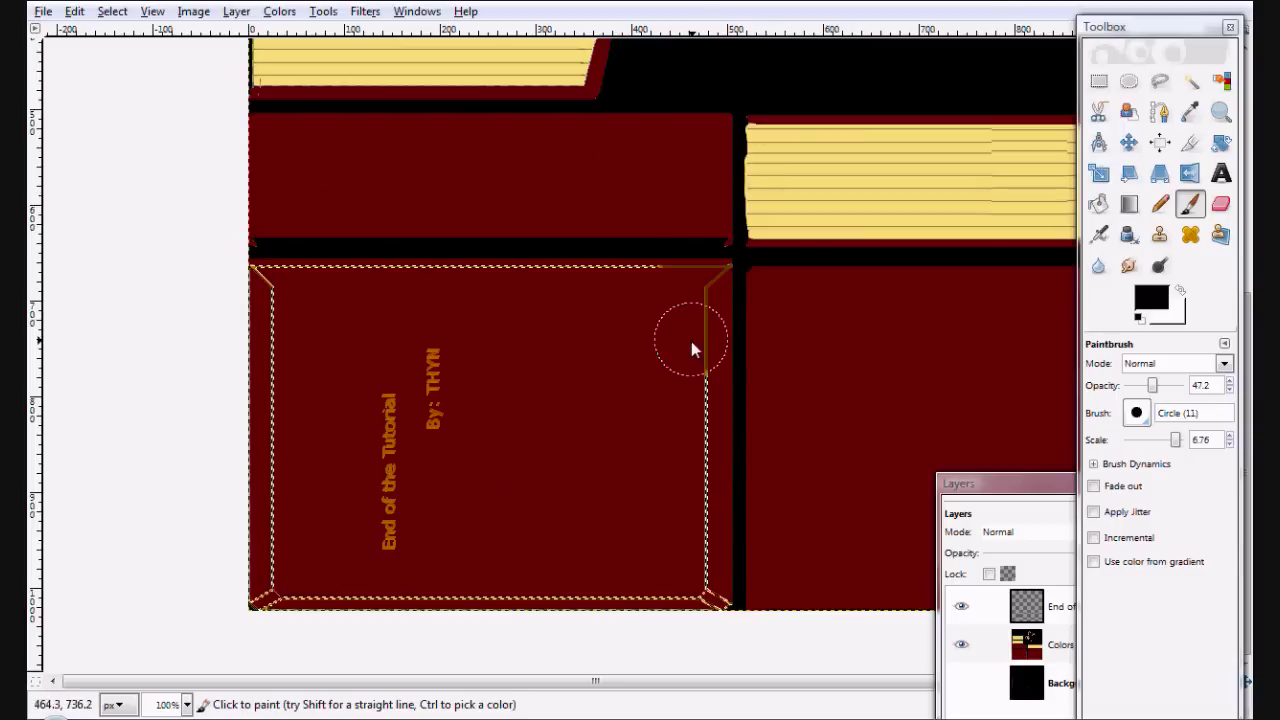
pyautogui.moveTo(1176, 440)
pyautogui.mouseDown()
pyautogui.moveTo(1161, 440)
pyautogui.moveTo(1182, 440)
pyautogui.mouseUp()
pyautogui.moveTo(300, 300); pyautogui.dragTo(688, 553)
pyautogui.hotkey('ctrl', 'z')
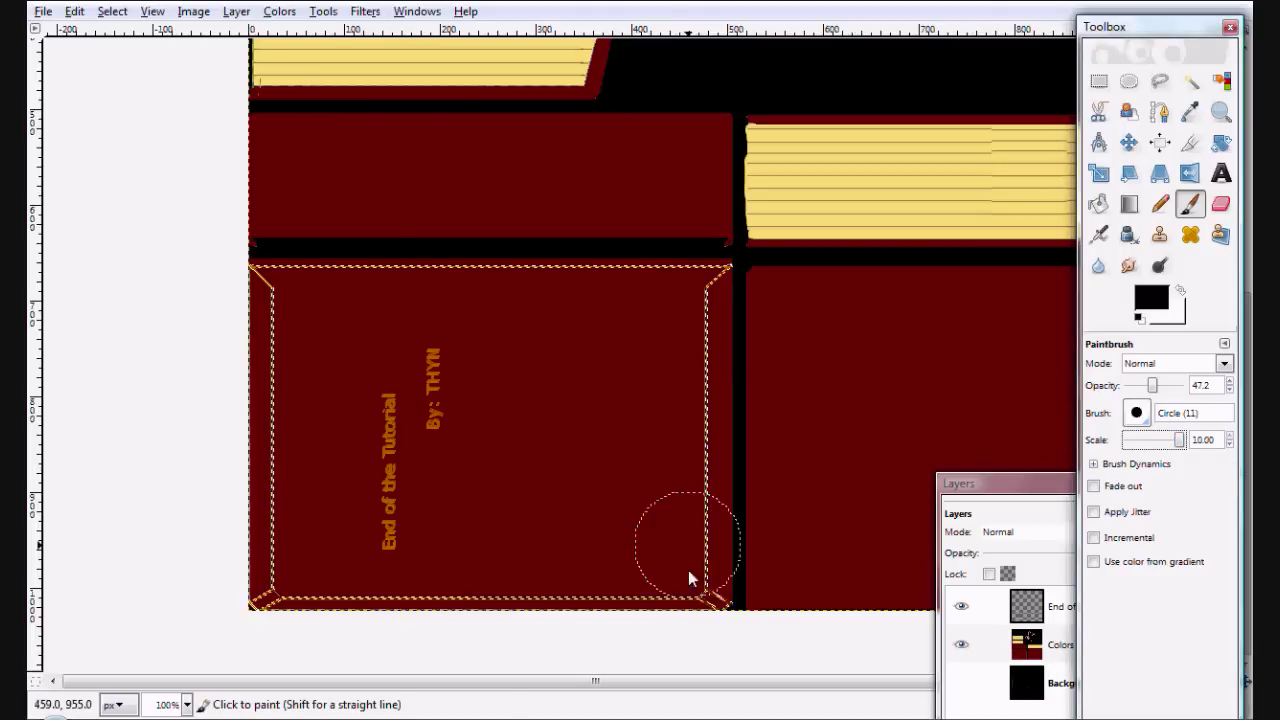
pyautogui.hotkey('ctrl', 'z')
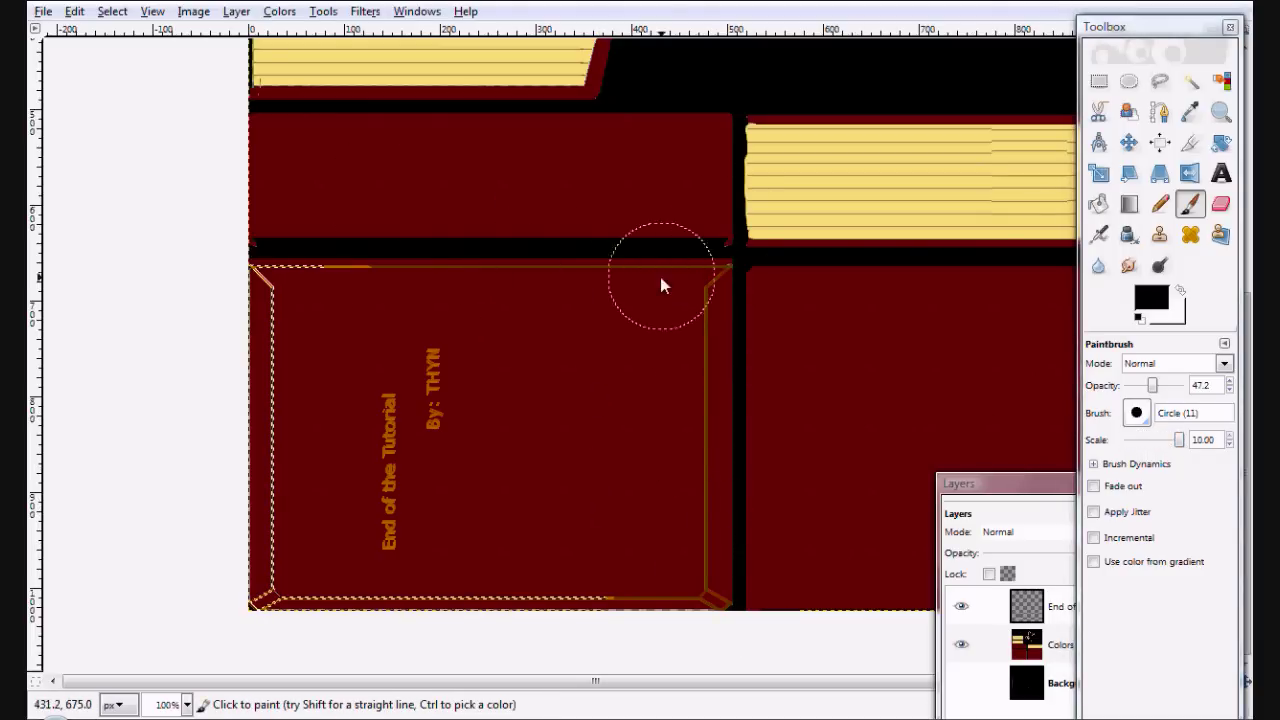
pyautogui.hotkey('ctrl', 's')
pyautogui.click(436, 300)
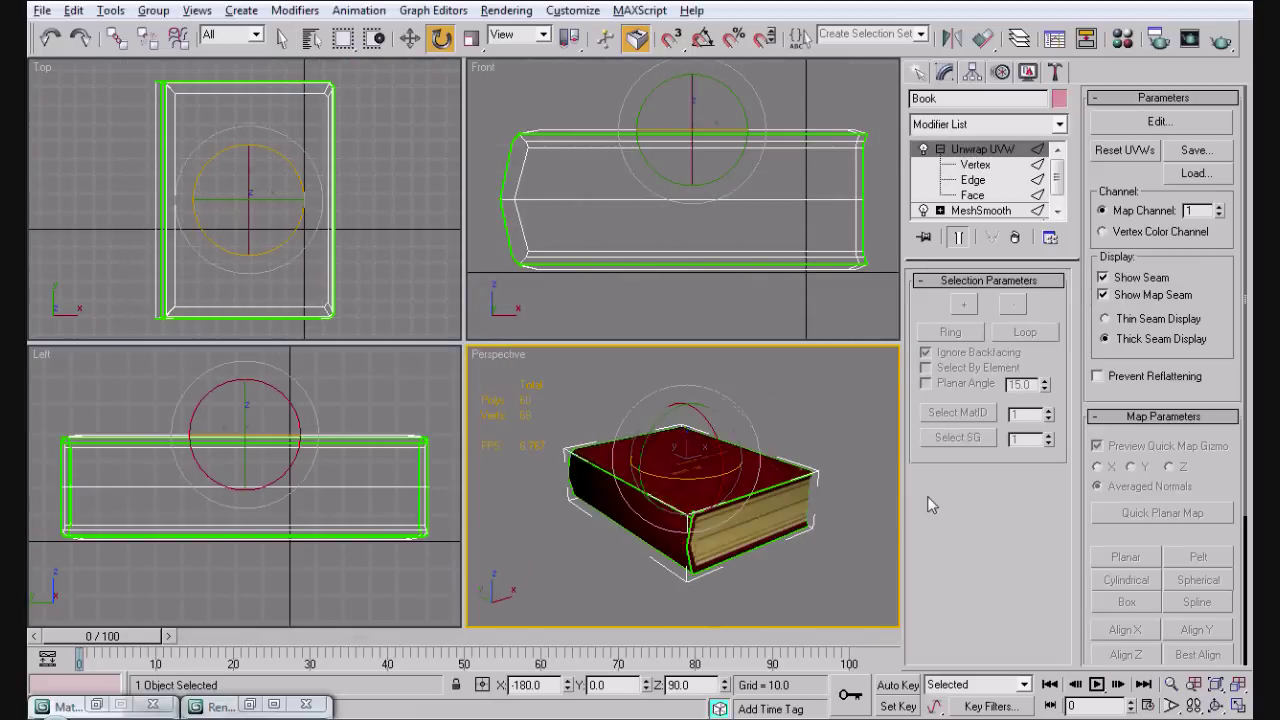
# Step: Render the Perspective view of the book with the new texture
pyautogui.hotkey('shift', 'q')
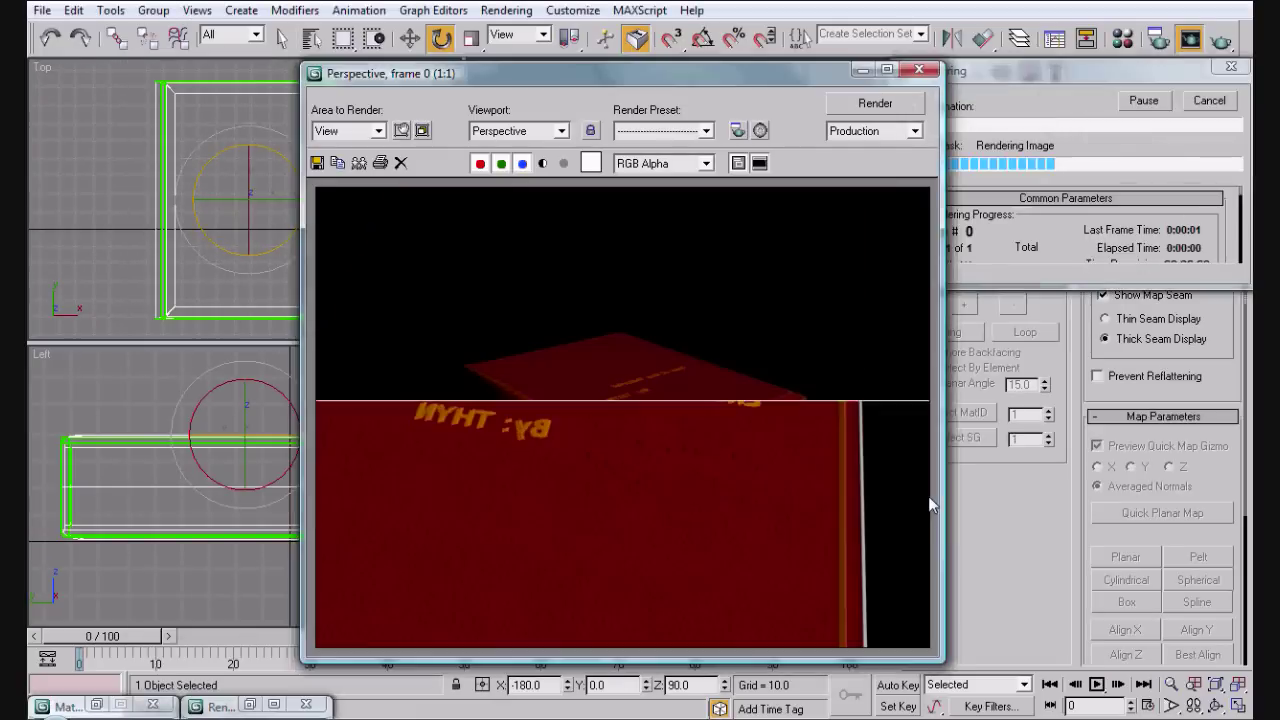
pyautogui.click(1046, 55)
pyautogui.scroll(5, 725, 420)
pyautogui.hotkey('shift', 'q')
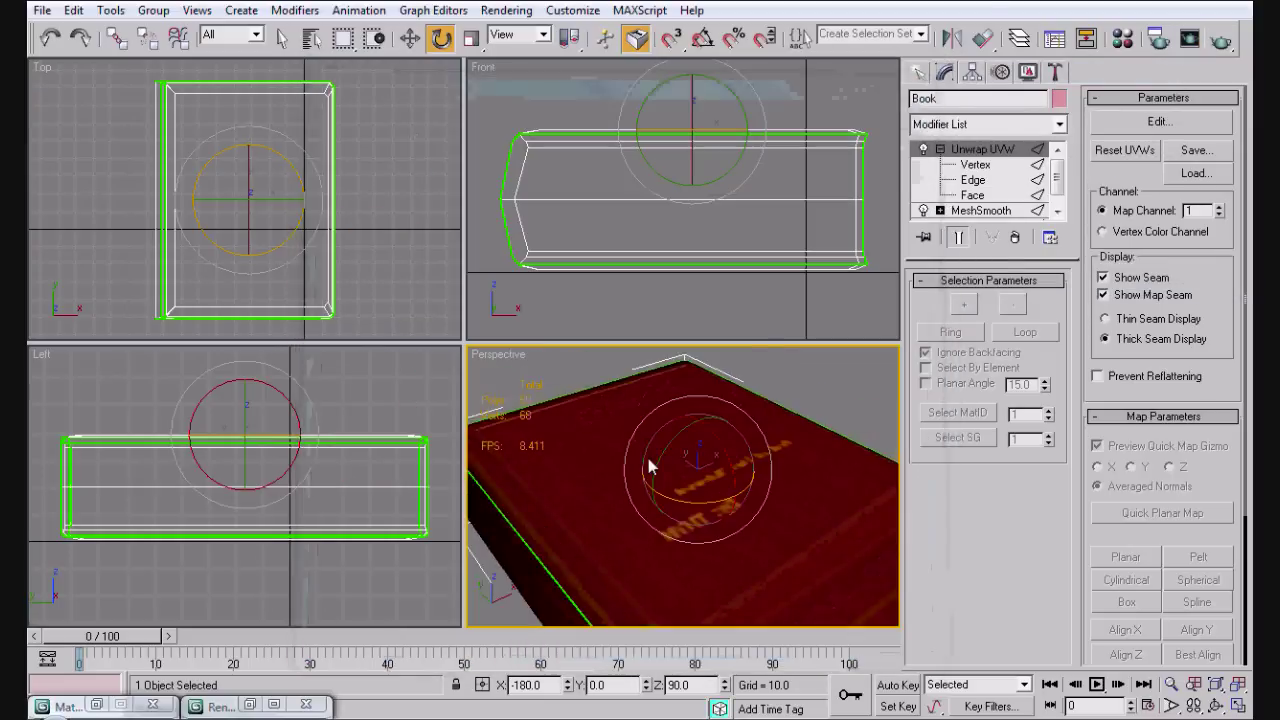
pyautogui.hotkey('shift', 'q')
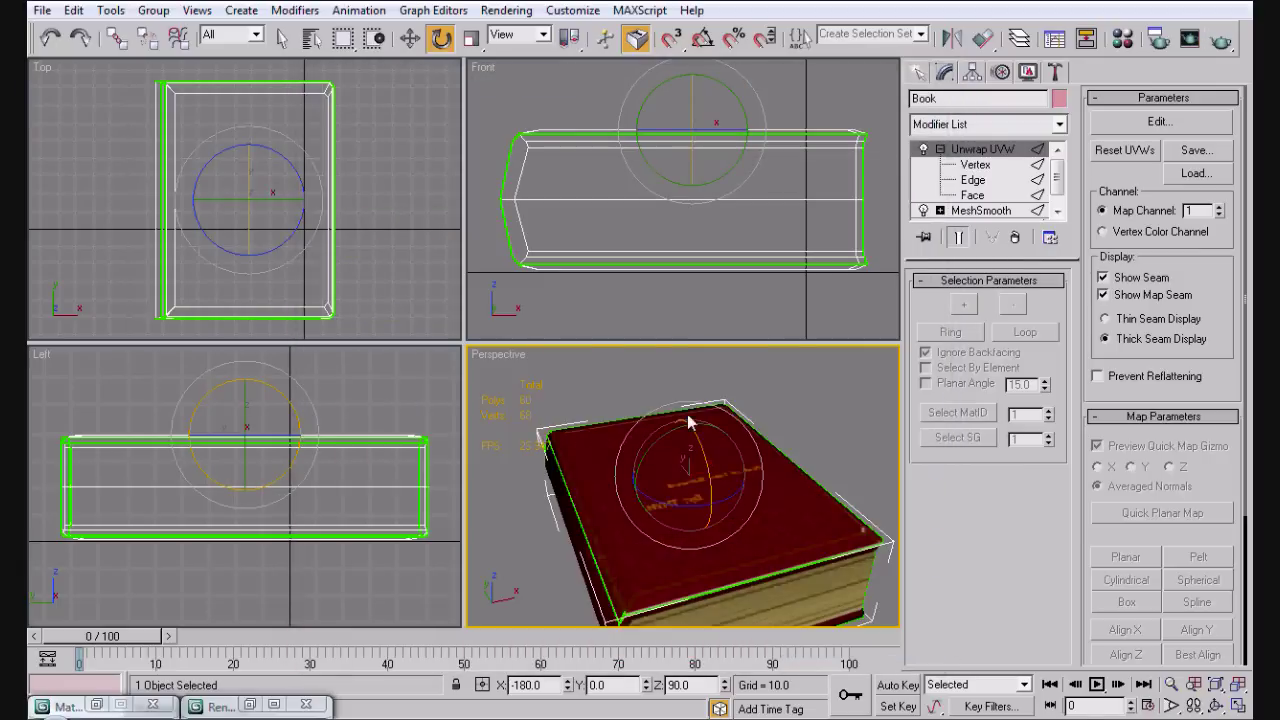
# Step: Orbit to the book's side and a top-down three-quarter angle, rendering each view
pyautogui.moveTo(687, 414); pyautogui.dragTo(804, 573)
pyautogui.hotkey('shift', 'q')
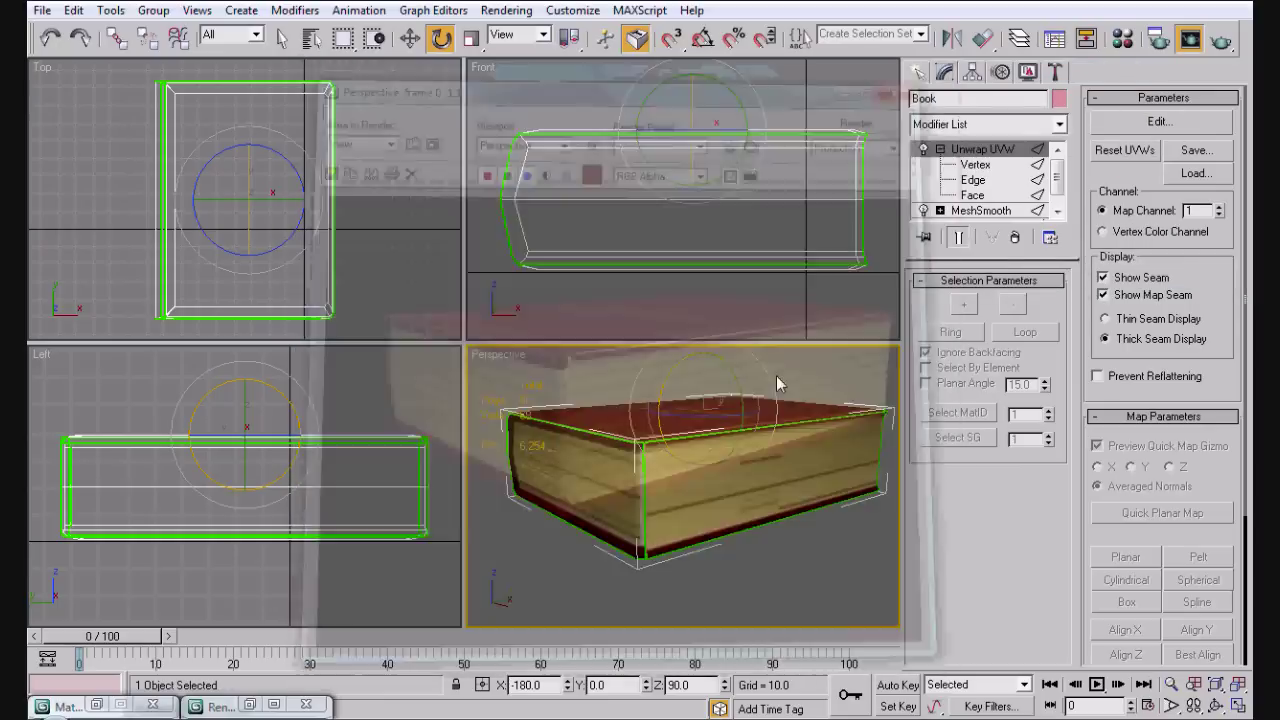
pyautogui.moveTo(776, 375)
pyautogui.mouseDown()
pyautogui.moveTo(905, 316)
pyautogui.moveTo(940, 425)
pyautogui.mouseUp()
pyautogui.hotkey('shift', 'q')
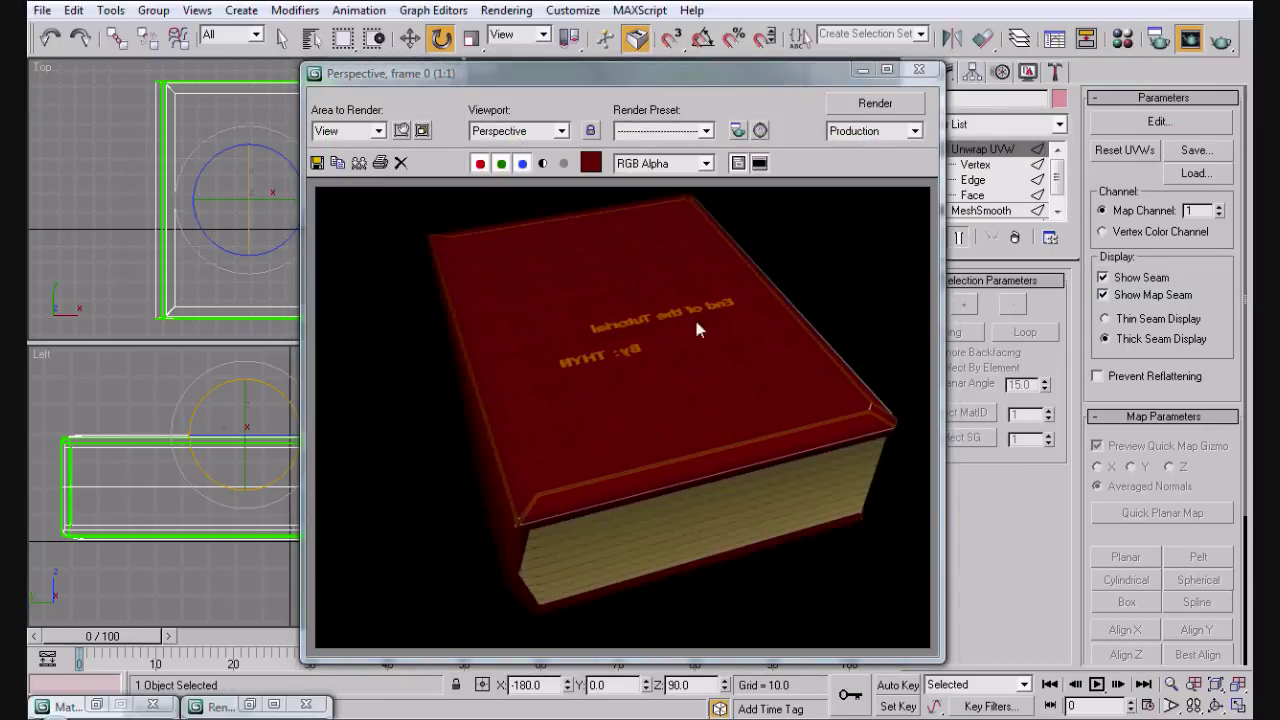